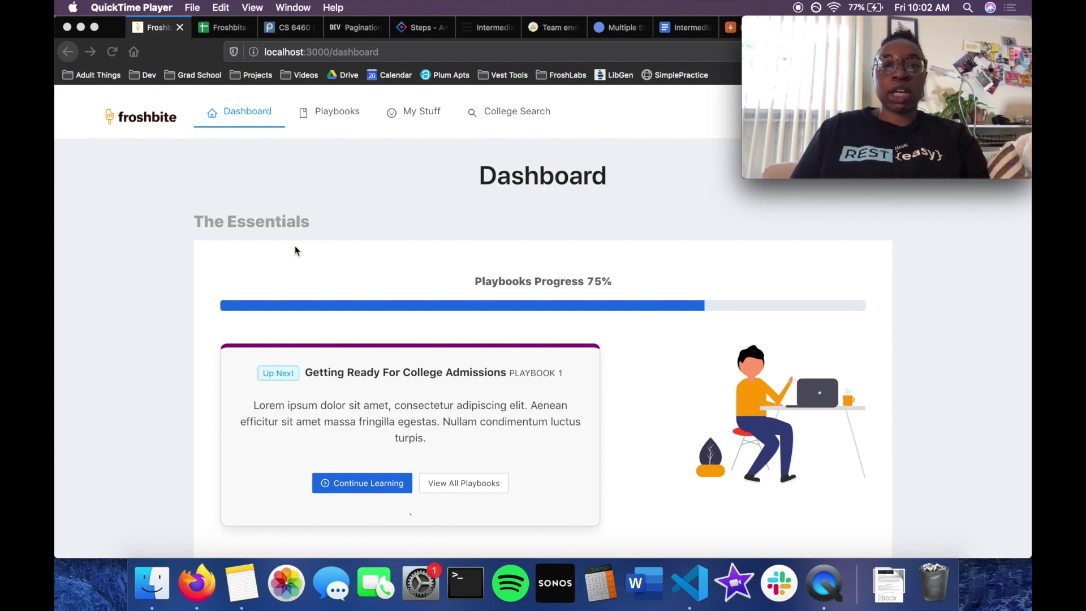
# Bring the VS Code window to the front via Mission Control.
pyautogui.hotkey('ctrl', 'Up')
pyautogui.click(299, 305)
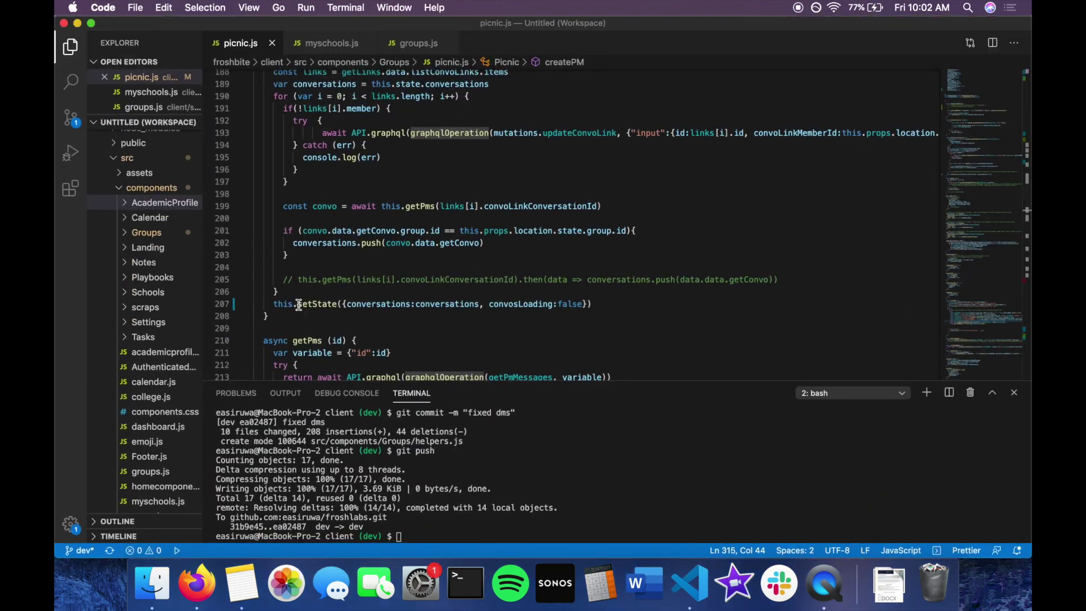
pyautogui.scroll(10, 320, 166)
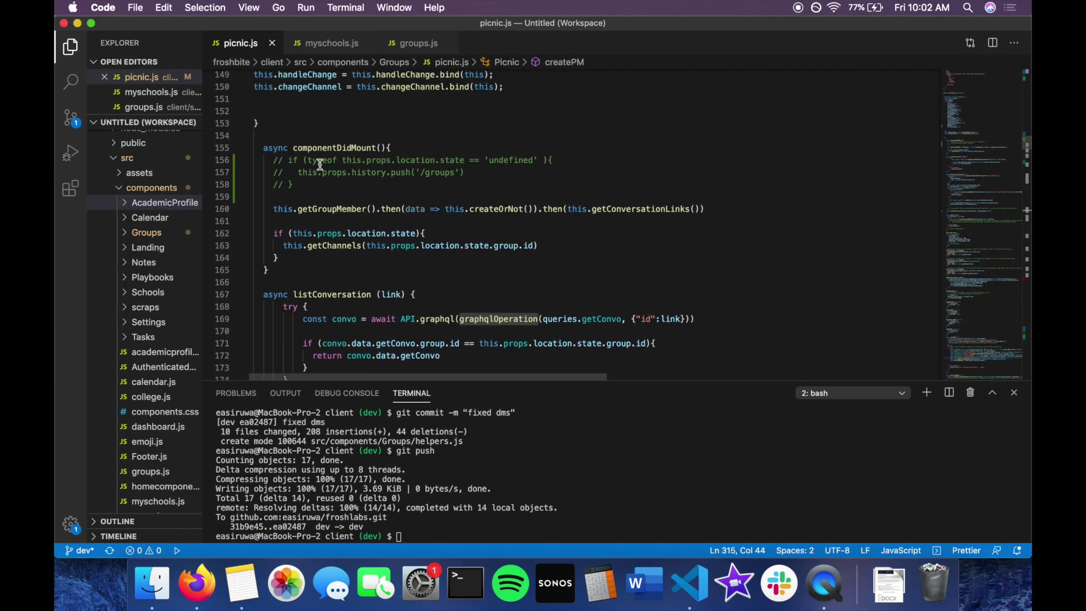
pyautogui.scroll(10, 320, 165)
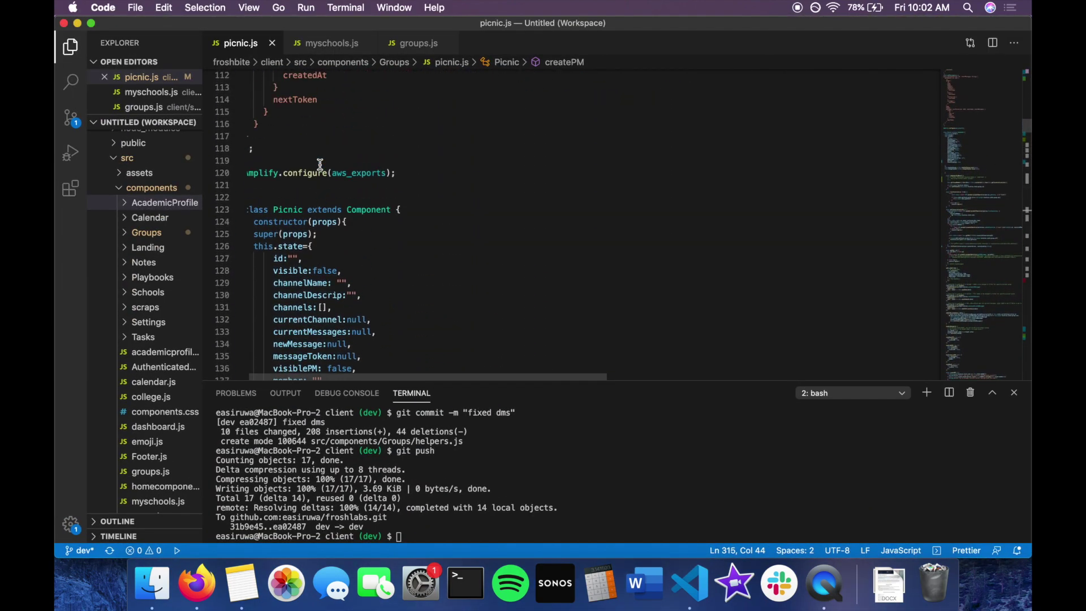
pyautogui.scroll(-7, 320, 165)
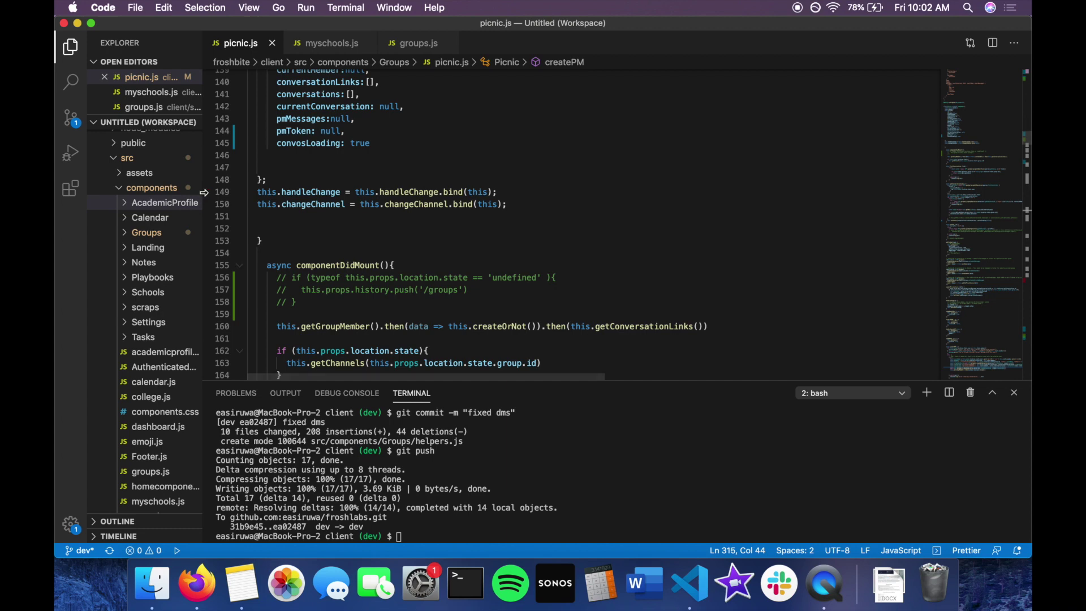
# Widen the Explorer sidebar and expand client > src, collapsing the amplify folders.
pyautogui.moveTo(206, 196); pyautogui.dragTo(554, 198)
pyautogui.click(331, 142)
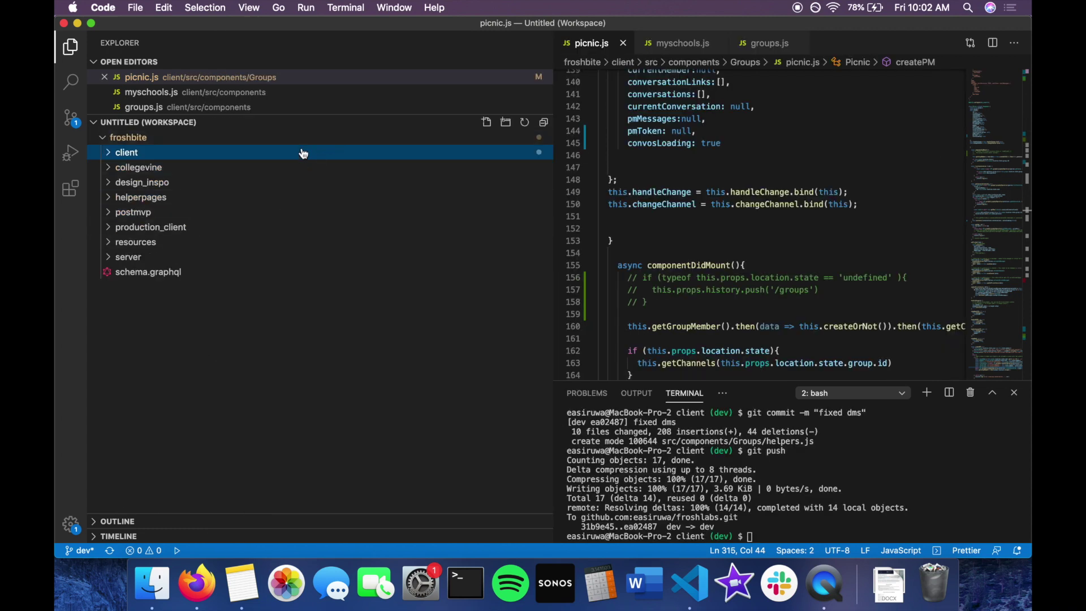
pyautogui.click(242, 152)
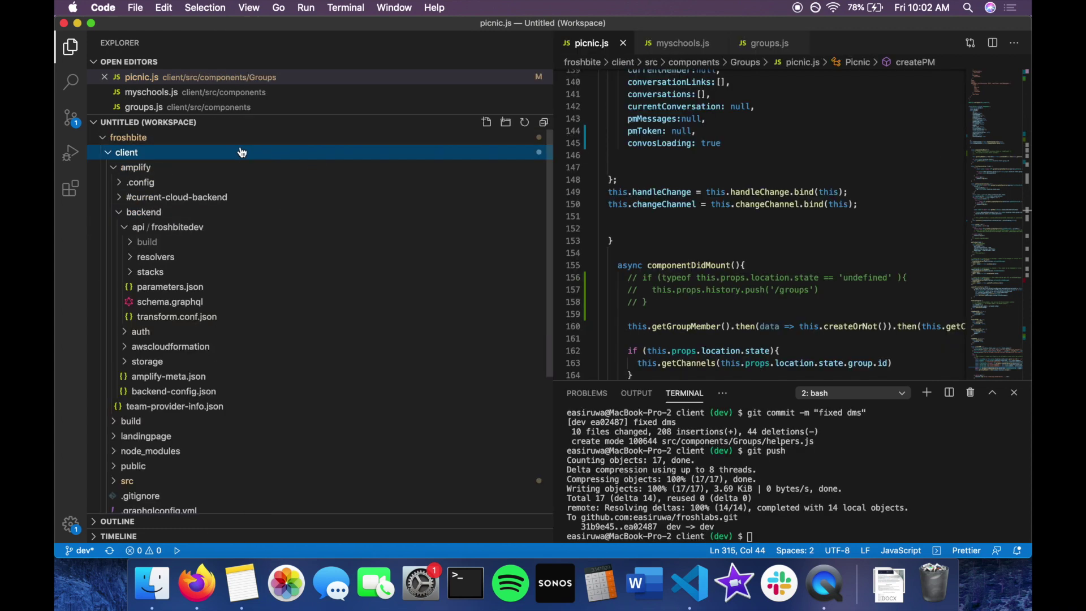
pyautogui.click(241, 154)
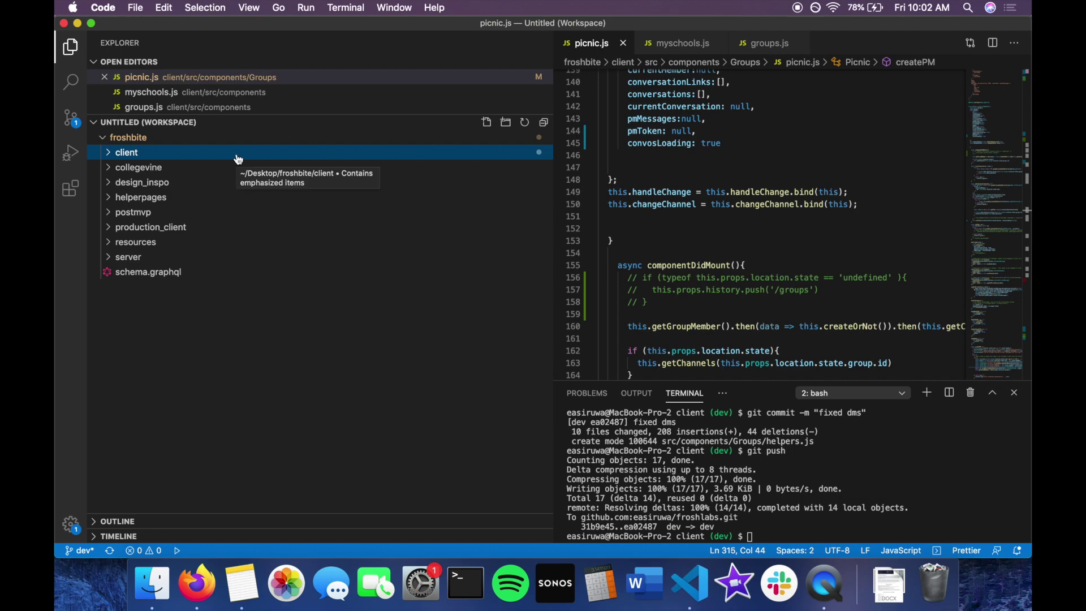
pyautogui.click(238, 159)
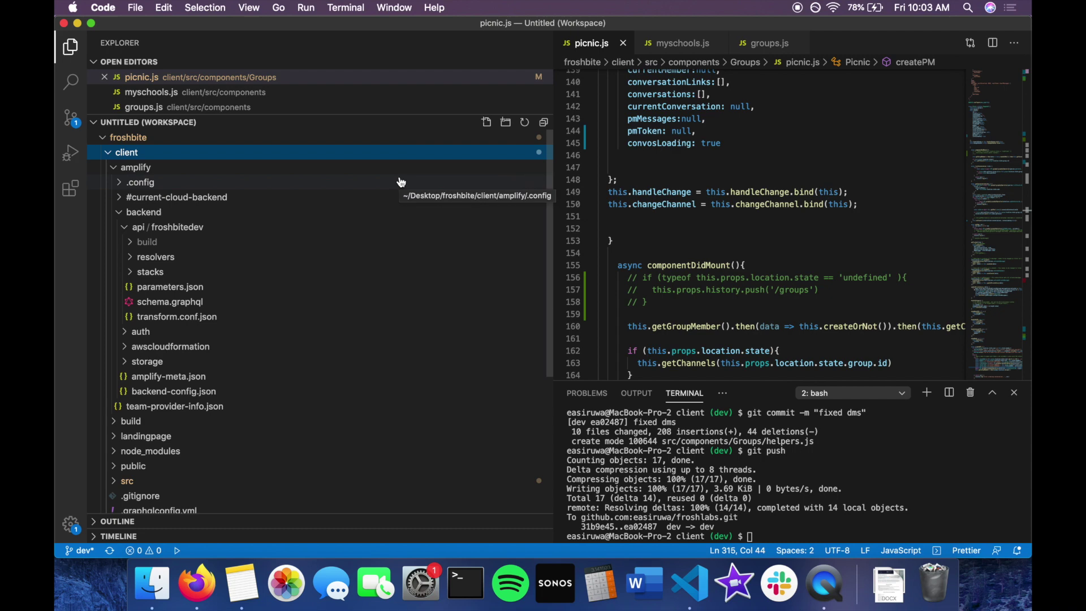
pyautogui.click(298, 212)
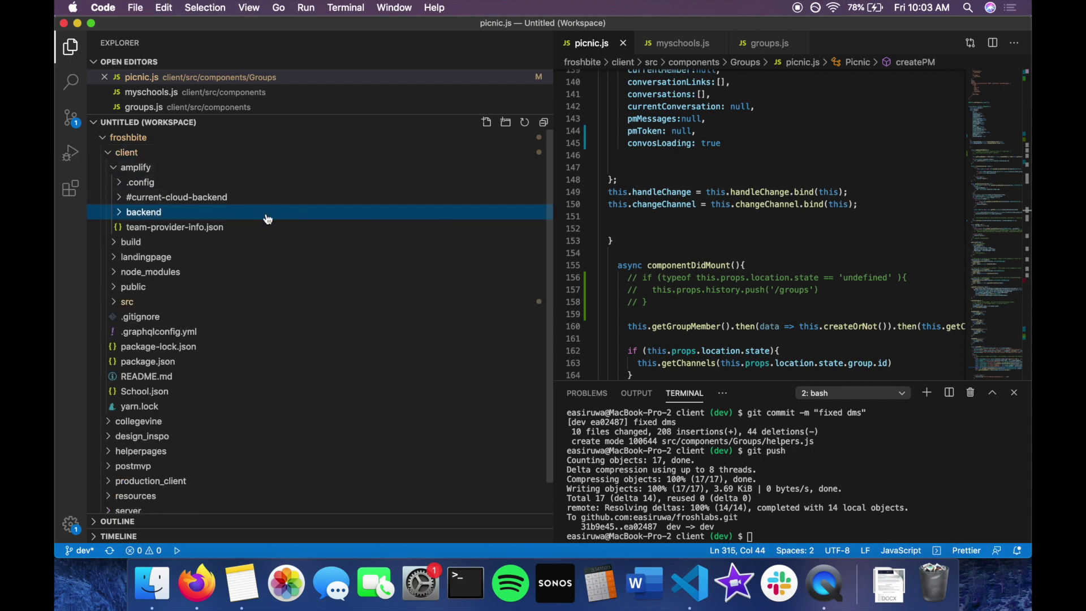
pyautogui.click(318, 170)
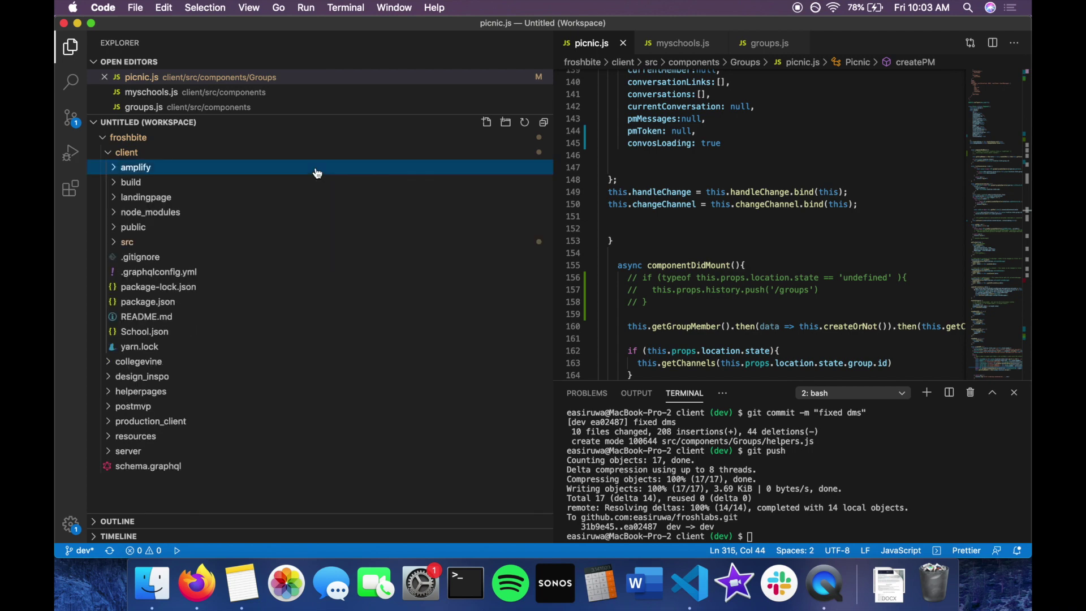
pyautogui.click(286, 242)
# Open client/src/components/dashboard.js in the editor.
pyautogui.scroll(-5, 286, 241)
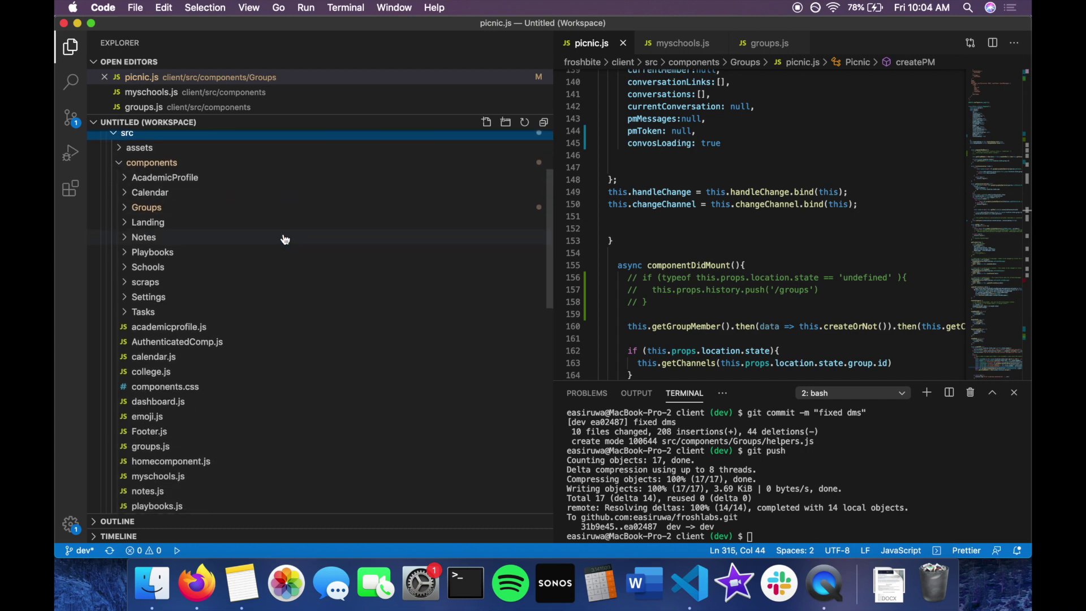
pyautogui.scroll(2, 322, 151)
pyautogui.scroll(-3, 322, 151)
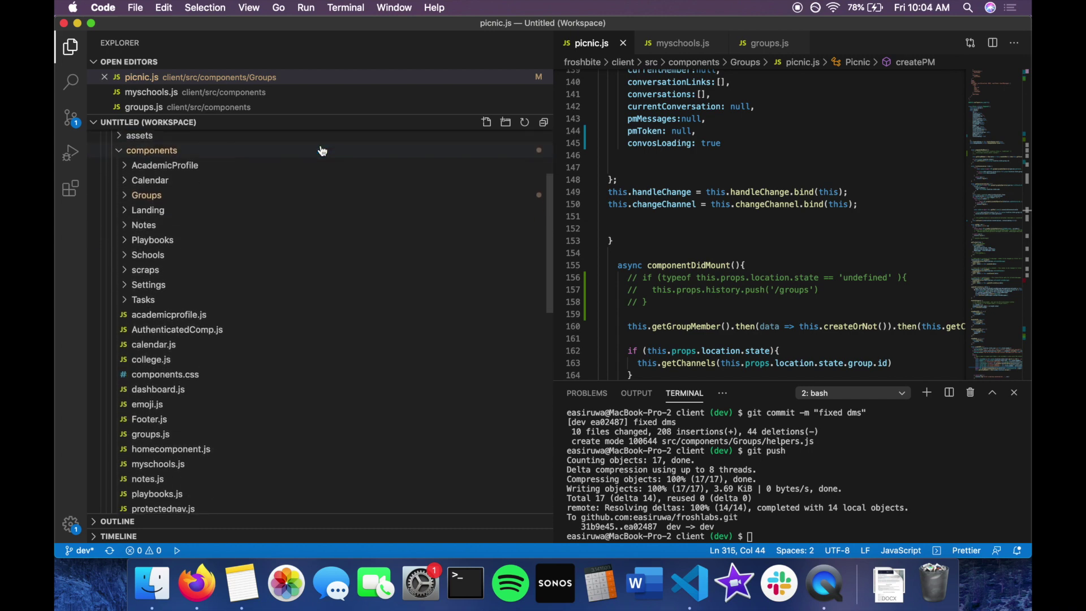
pyautogui.scroll(-5, 322, 151)
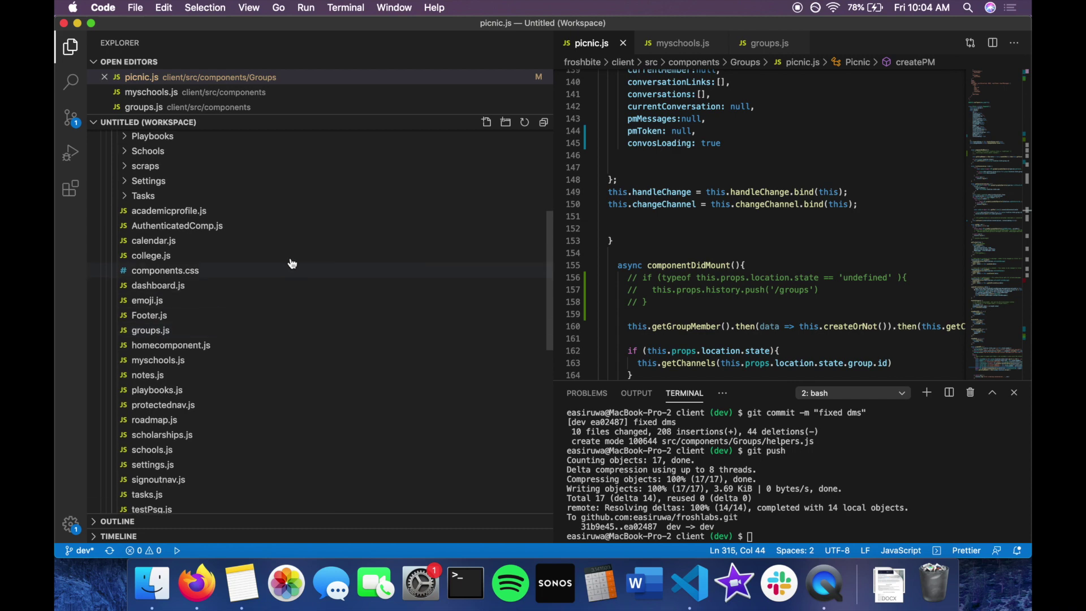
pyautogui.scroll(-3, 289, 365)
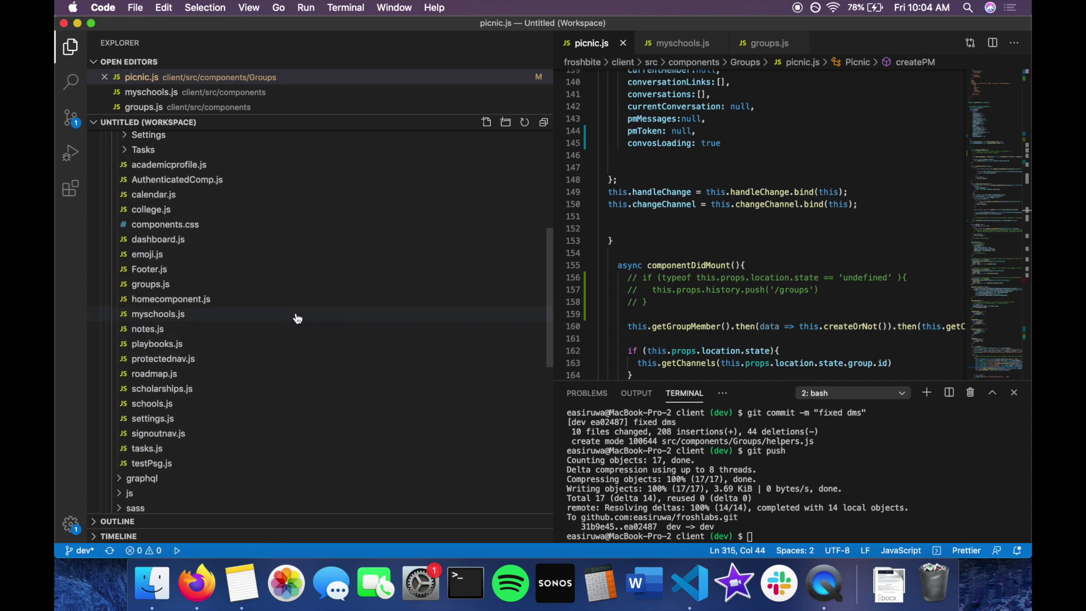
pyautogui.click(311, 238)
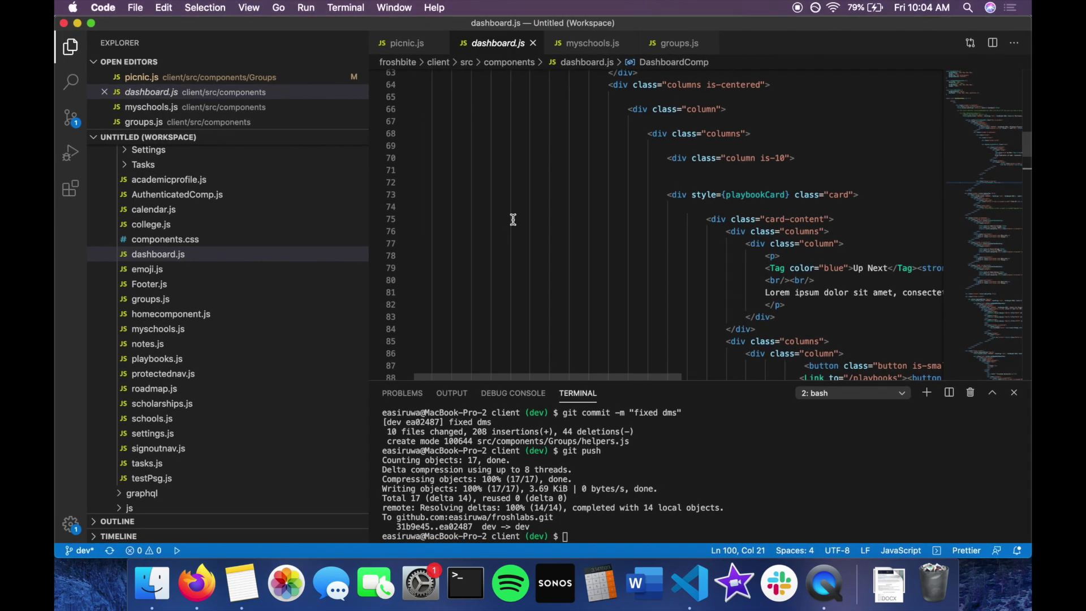
# Scroll through dashboard.js to review the Playbooks Progress markup.
pyautogui.scroll(1, 513, 220)
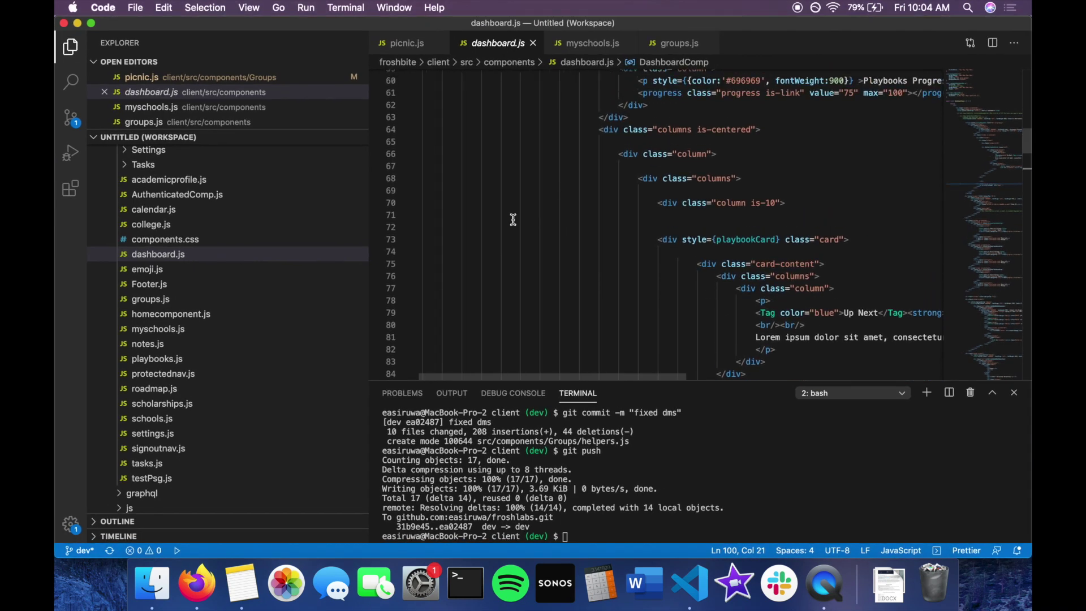
pyautogui.scroll(1, 513, 219)
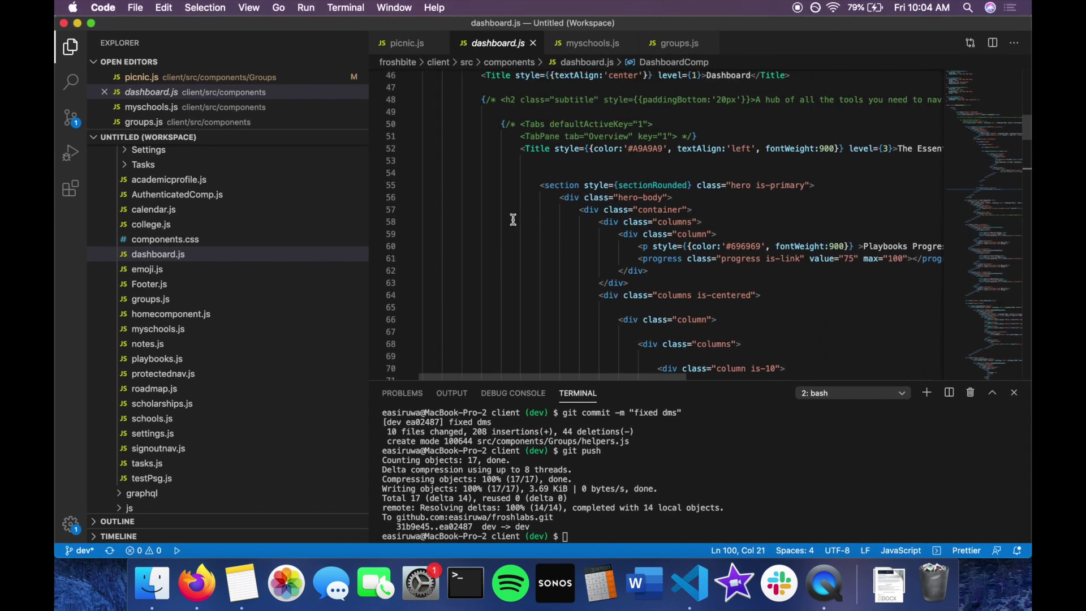
pyautogui.scroll(-5, 513, 220)
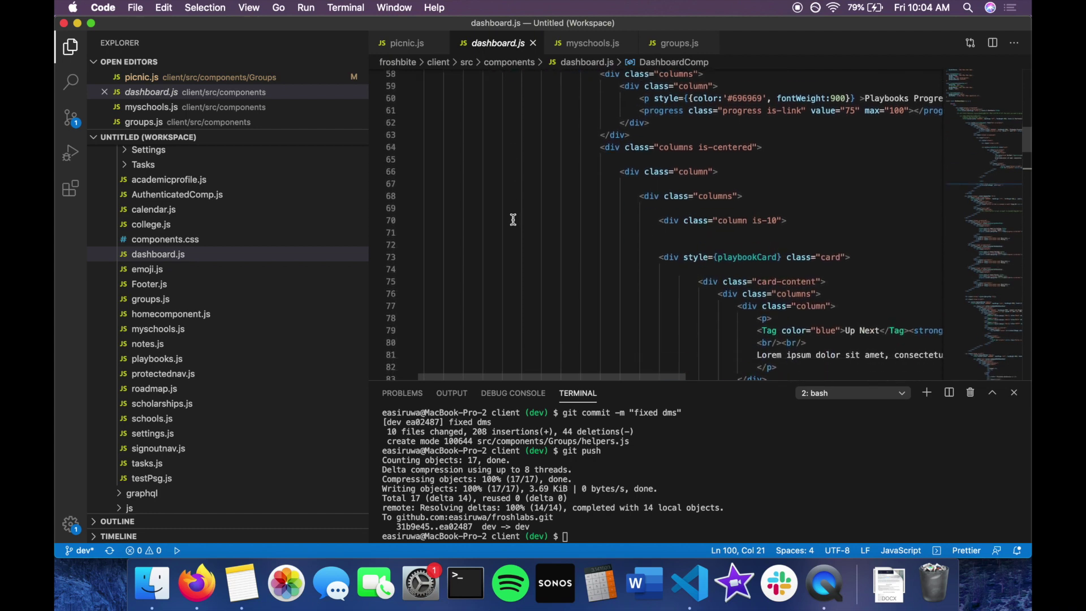
pyautogui.hscroll(5, 513, 219)
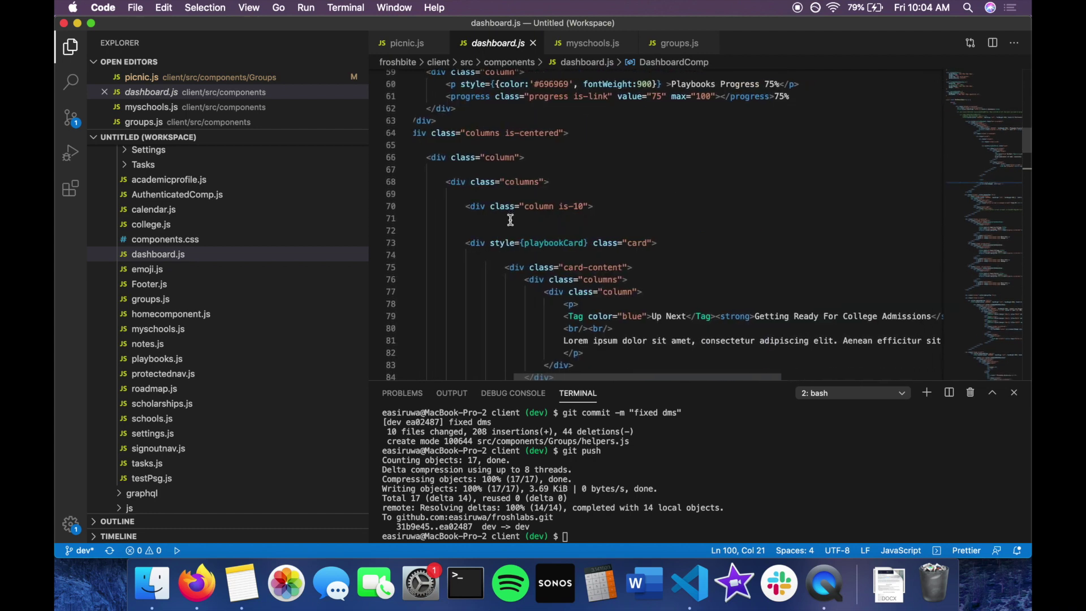
pyautogui.scroll(-3, 511, 219)
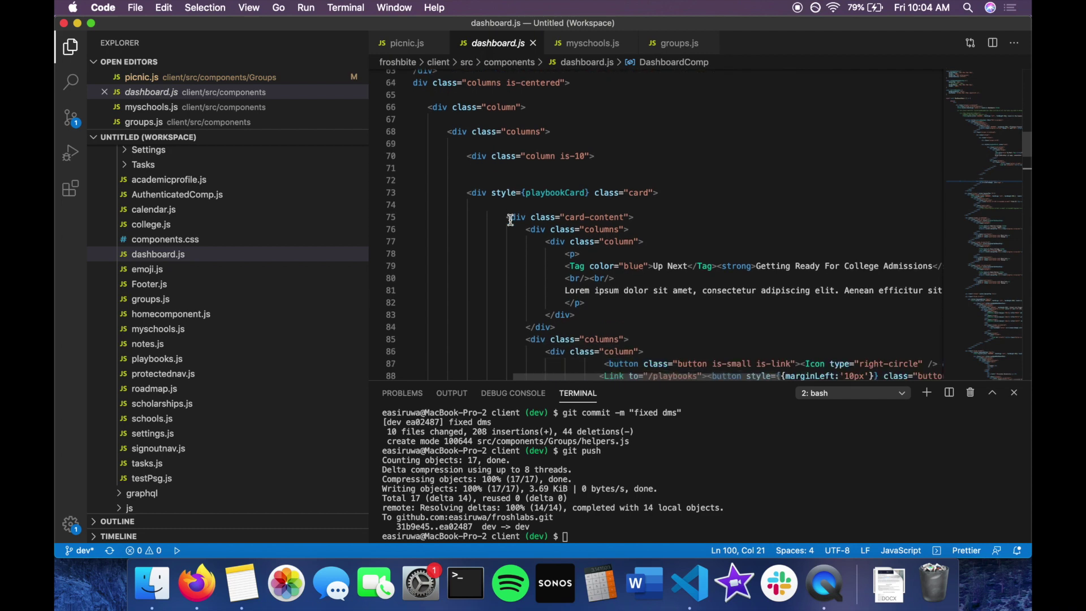
pyautogui.hscroll(-2, 510, 219)
pyautogui.scroll(1, 511, 220)
pyautogui.scroll(6, 511, 220)
pyautogui.hscroll(-3, 511, 220)
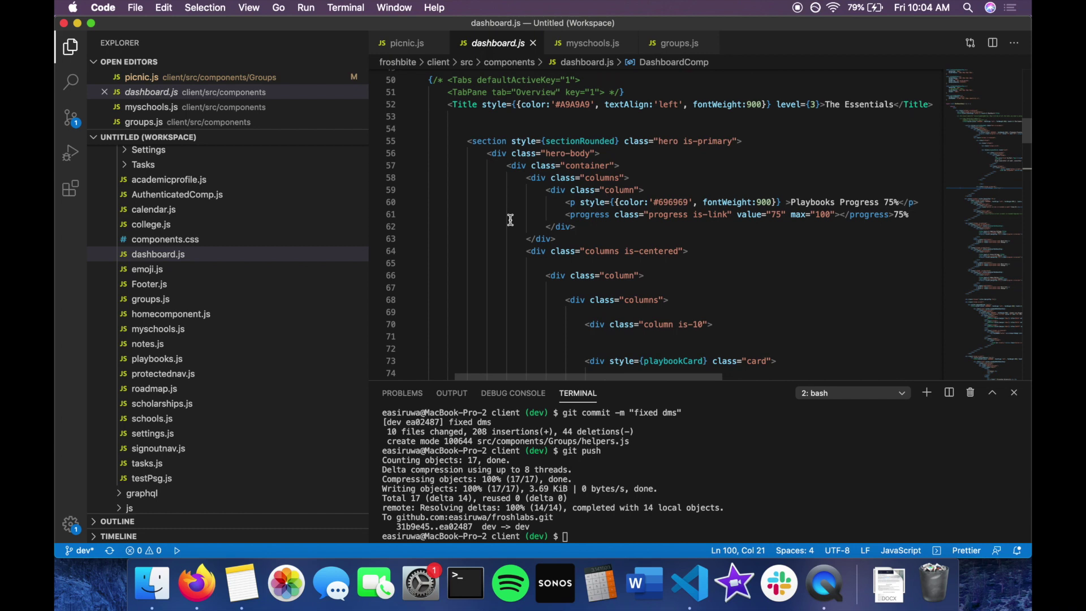
pyautogui.scroll(1, 510, 219)
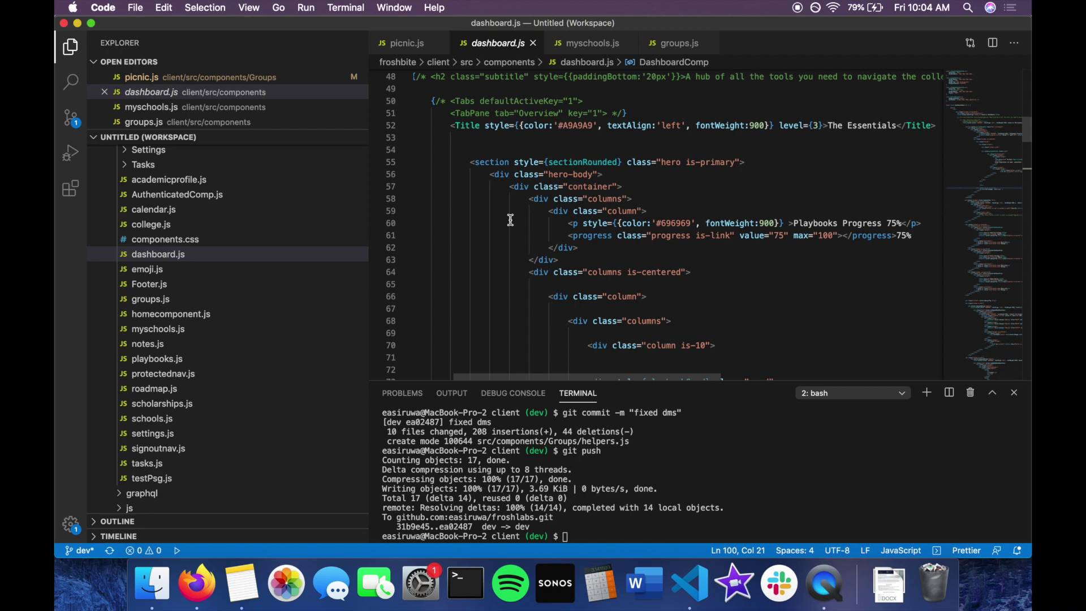
pyautogui.hscroll(-1, 511, 219)
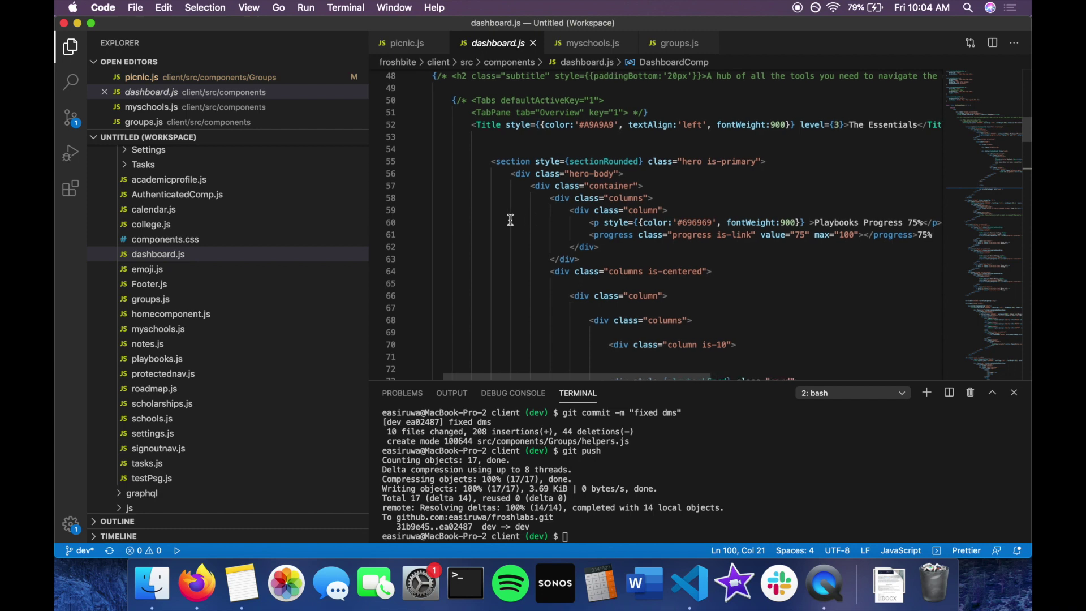
pyautogui.scroll(2, 510, 219)
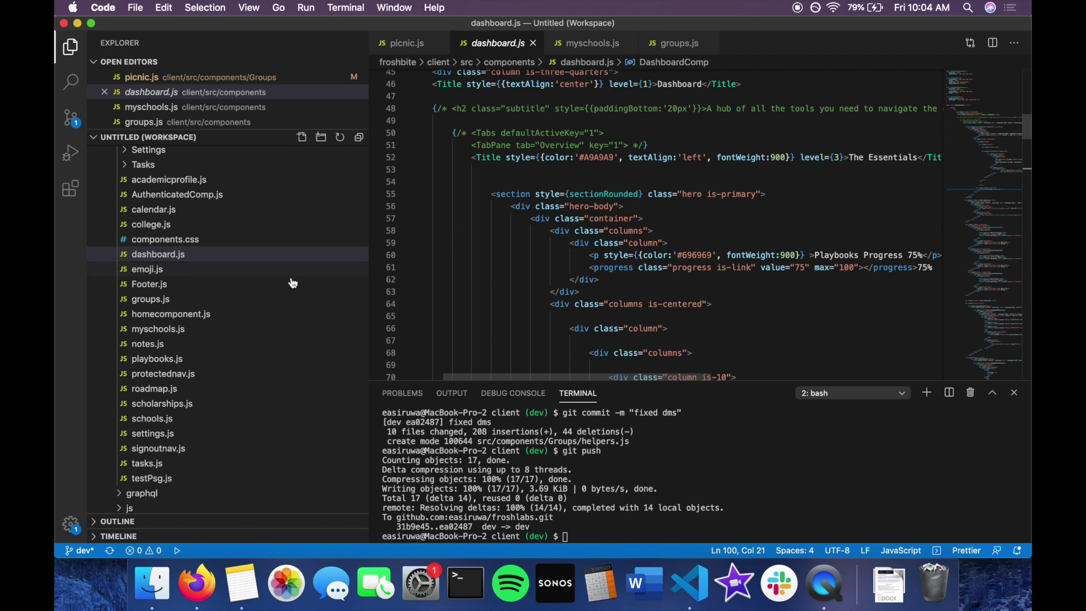
pyautogui.scroll(5, 287, 283)
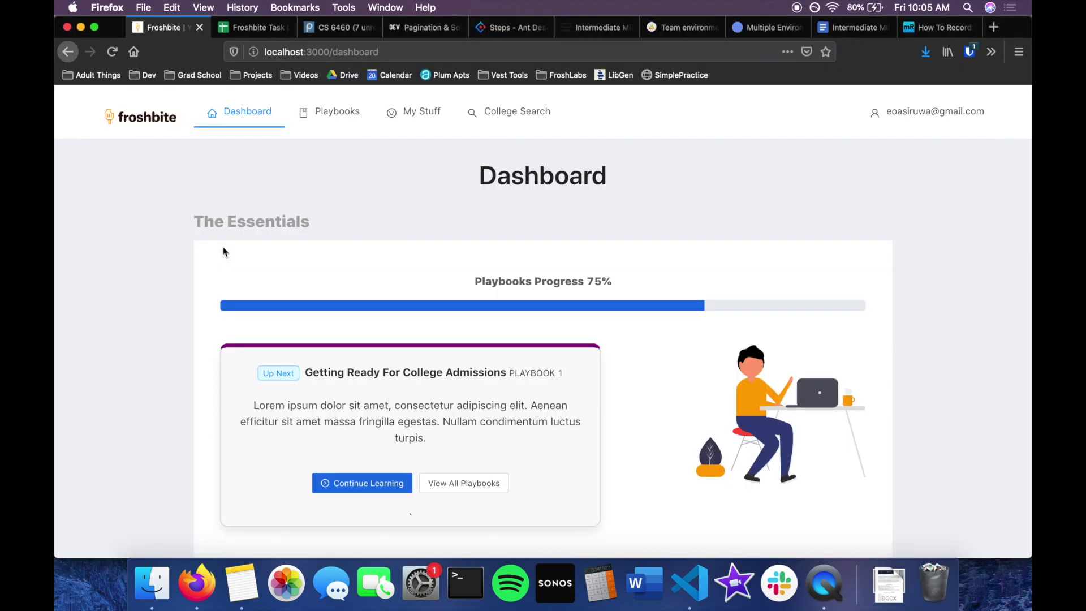
# Sign out from the account menu and sign back in with the saved login.
pyautogui.click(928, 112)
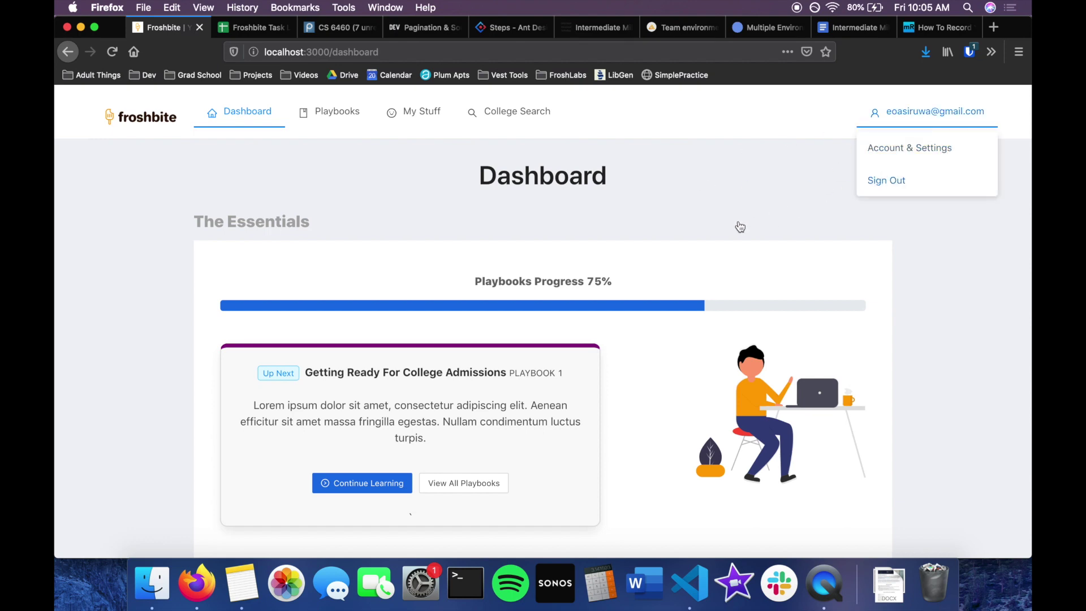
pyautogui.click(886, 180)
pyautogui.click(534, 233)
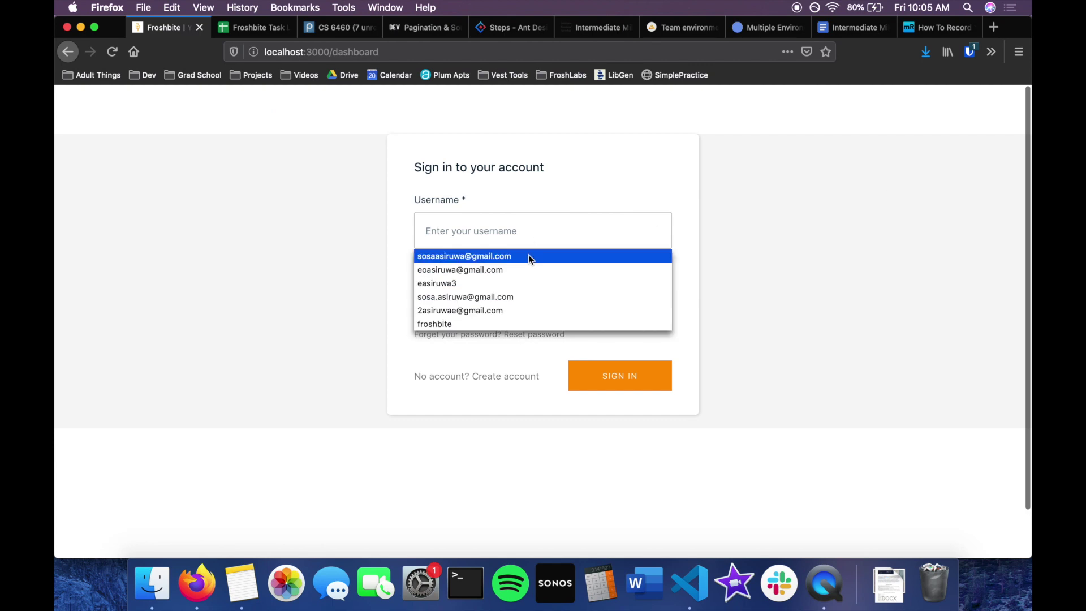
pyautogui.click(530, 270)
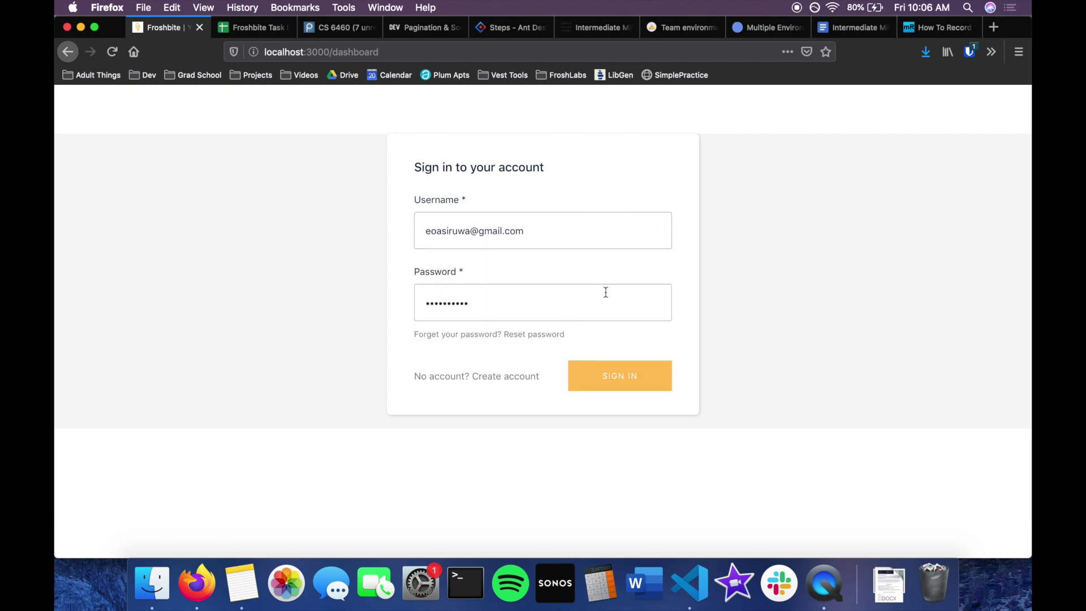
pyautogui.press('Return')
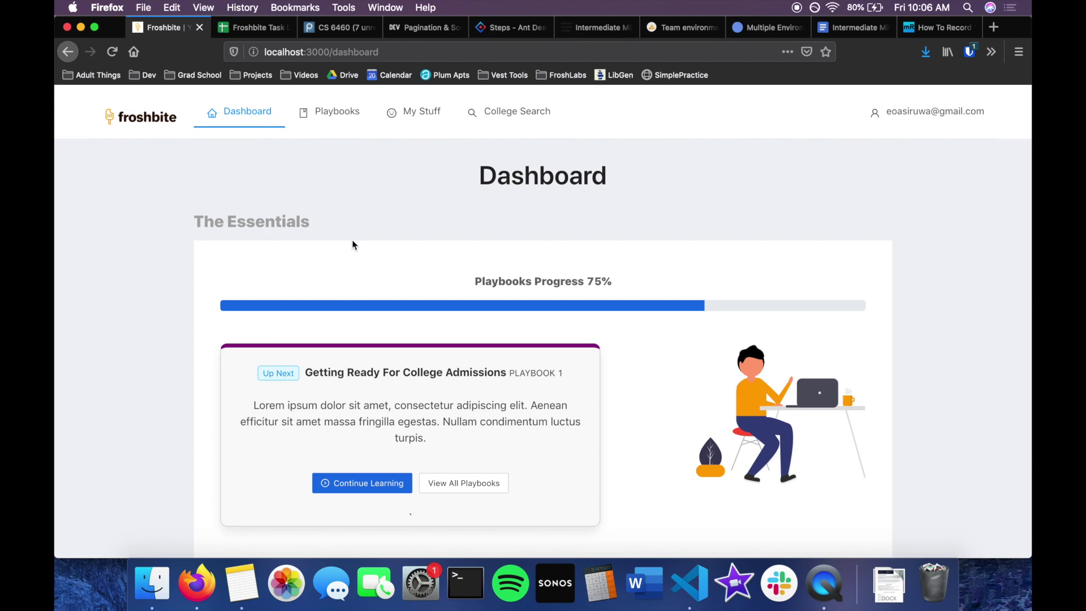
pyautogui.scroll(-3, 342, 136)
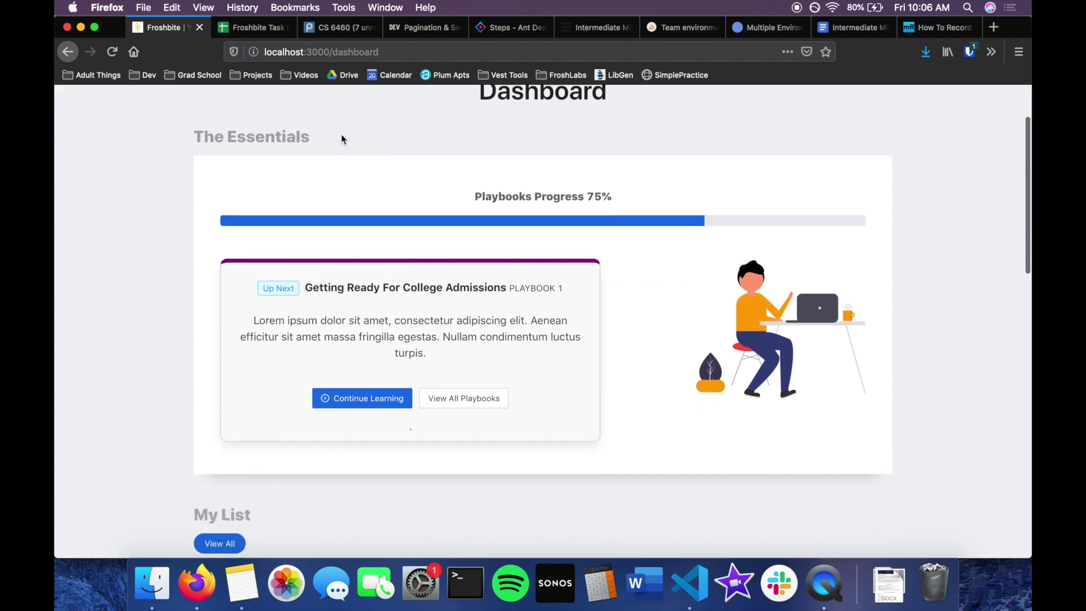
pyautogui.scroll(3, 341, 136)
pyautogui.scroll(-4, 341, 136)
pyautogui.scroll(4, 341, 135)
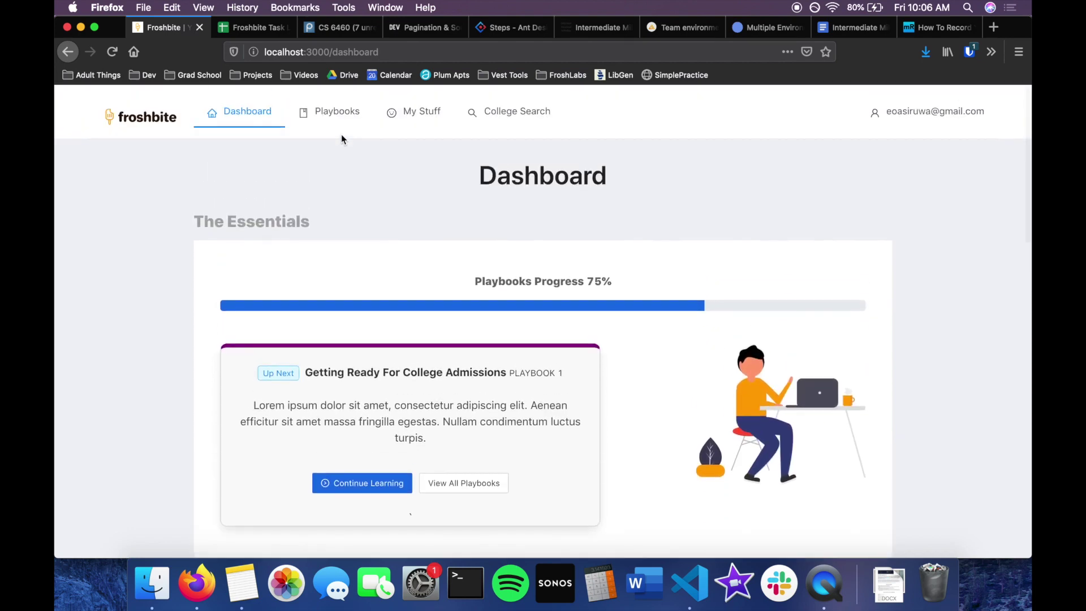
pyautogui.scroll(-1, 238, 281)
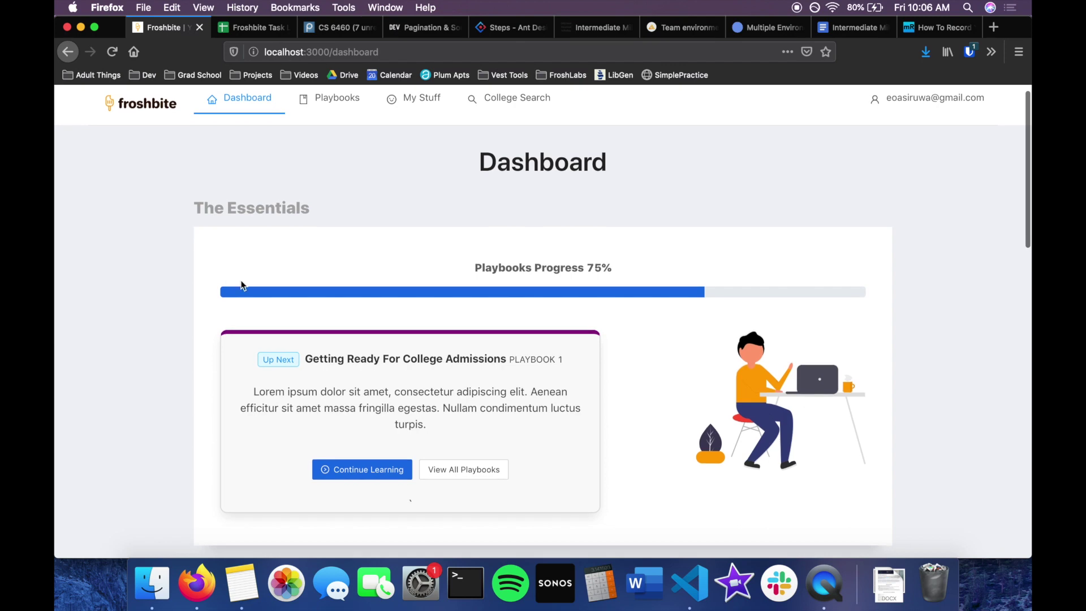
pyautogui.scroll(-10, 511, 287)
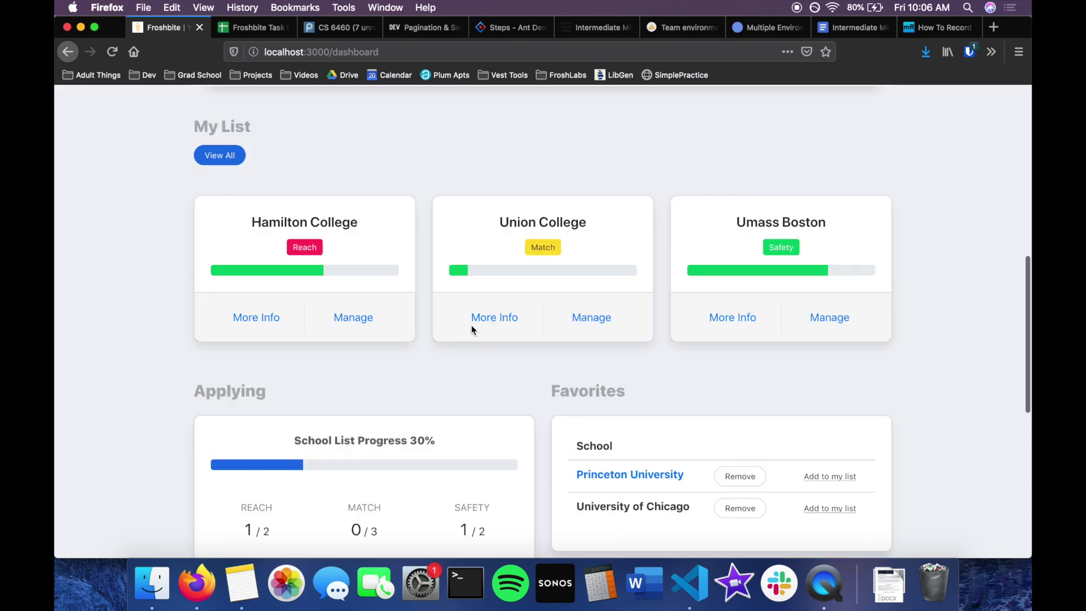
pyautogui.scroll(-1, 472, 327)
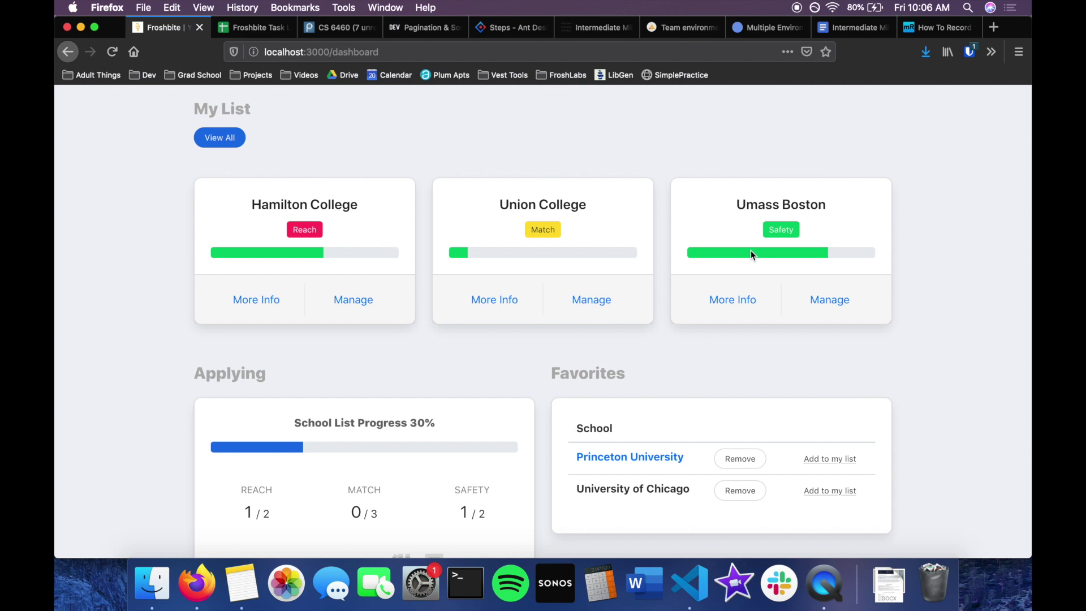
pyautogui.scroll(-3, 751, 250)
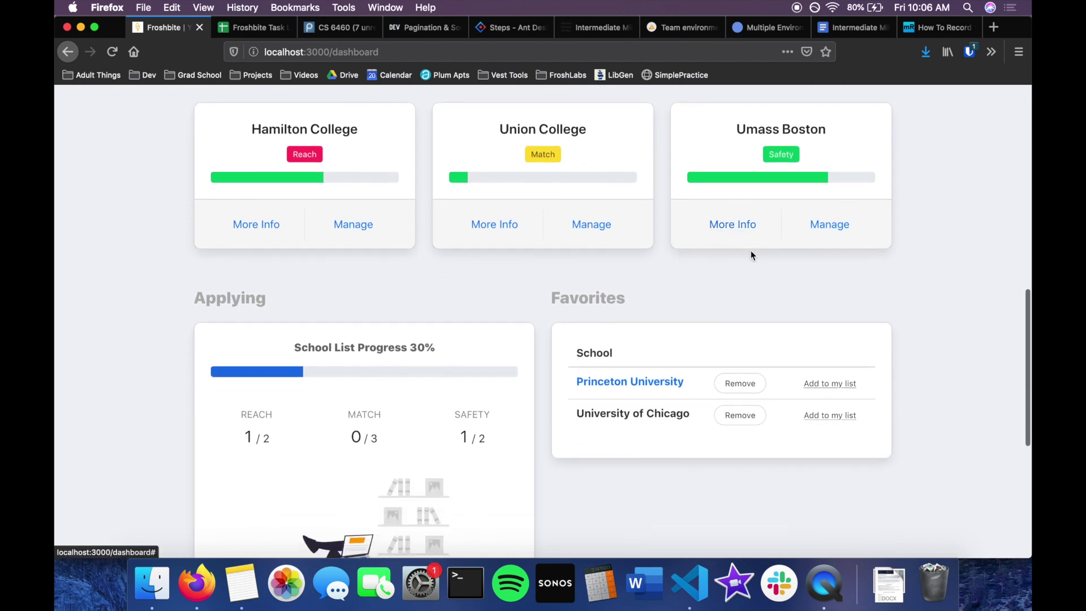
pyautogui.scroll(-2, 487, 339)
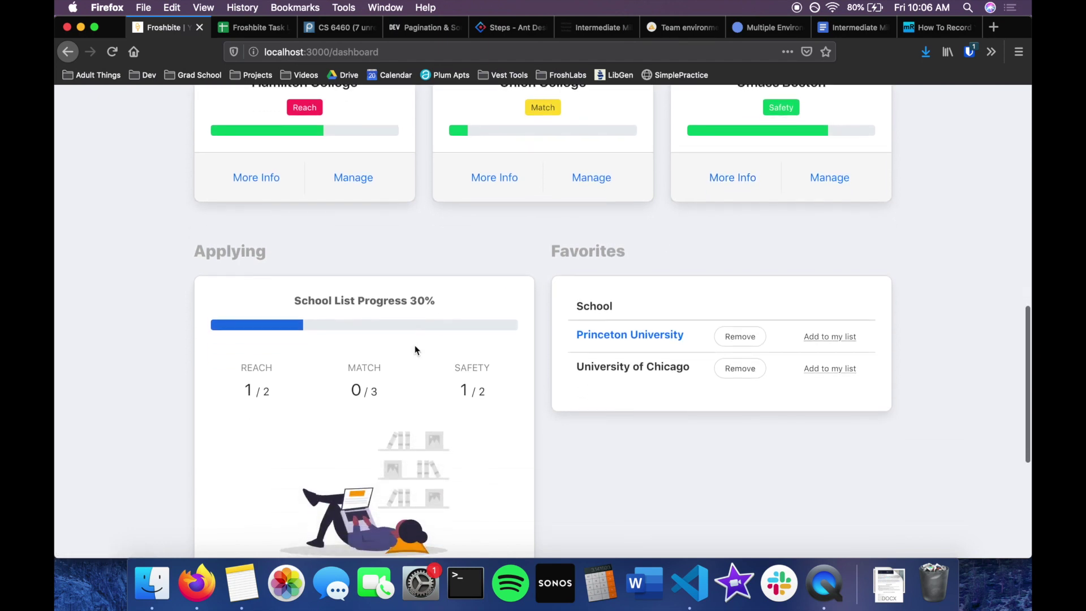
pyautogui.scroll(-1, 415, 350)
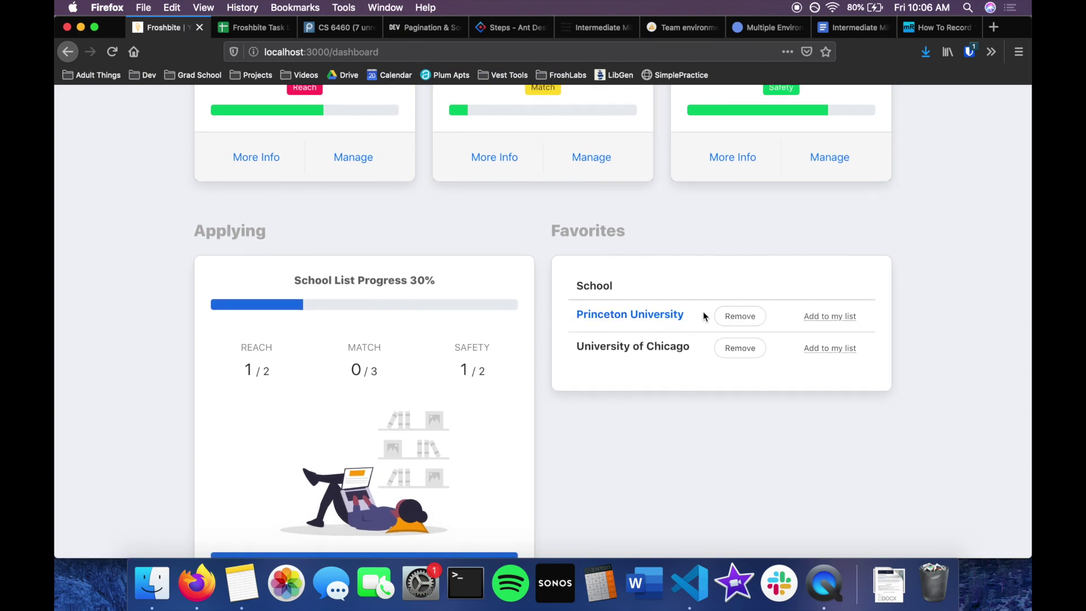
pyautogui.scroll(-1, 425, 331)
pyautogui.scroll(10, 426, 331)
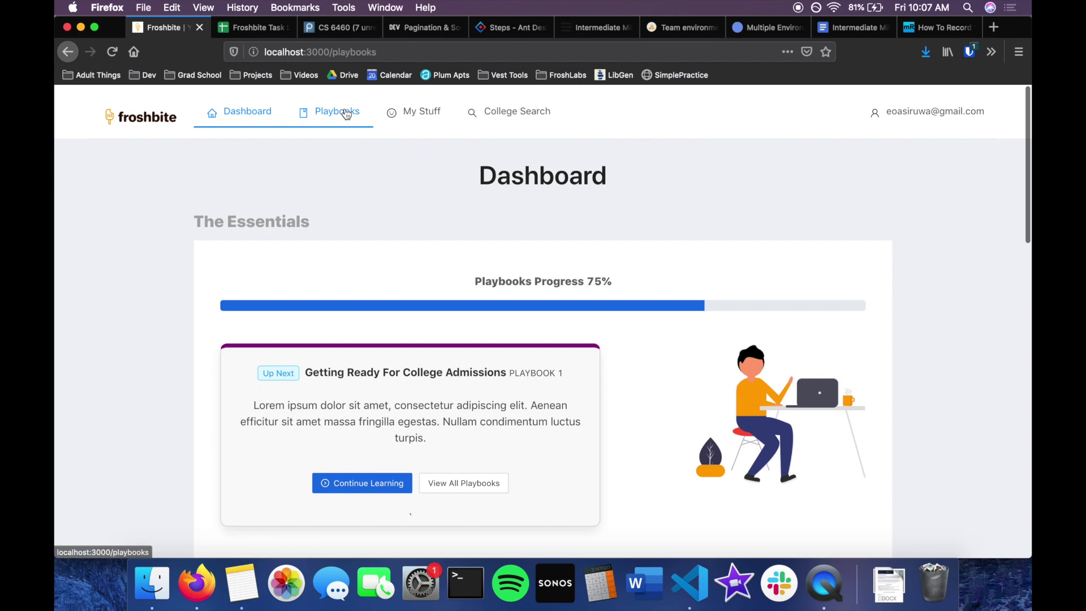
pyautogui.click(347, 113)
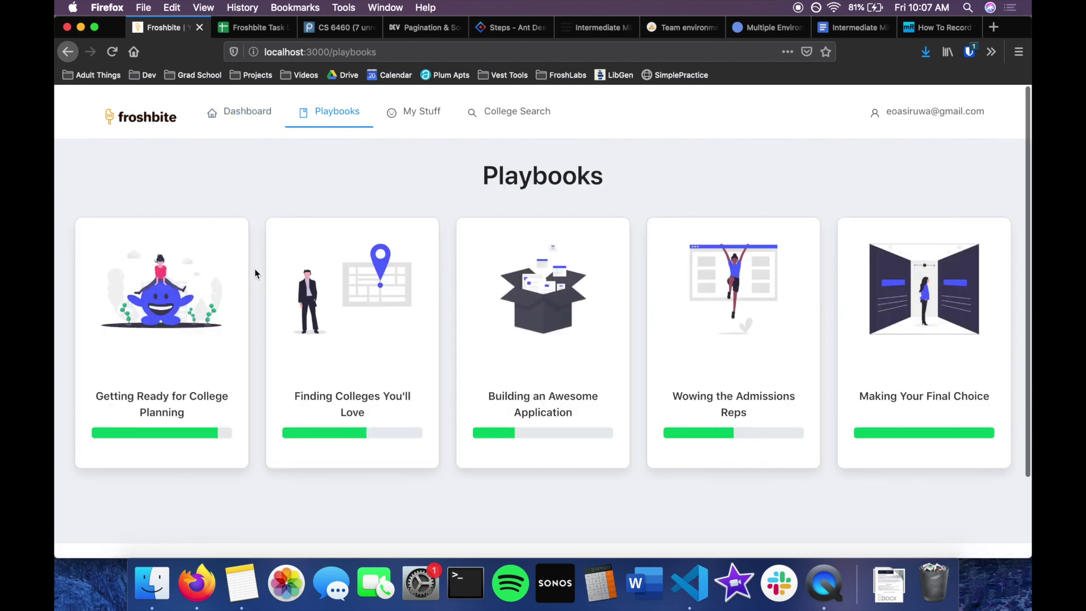
# Scroll through the five playbook cards to review their progress bars.
pyautogui.scroll(-1, 255, 270)
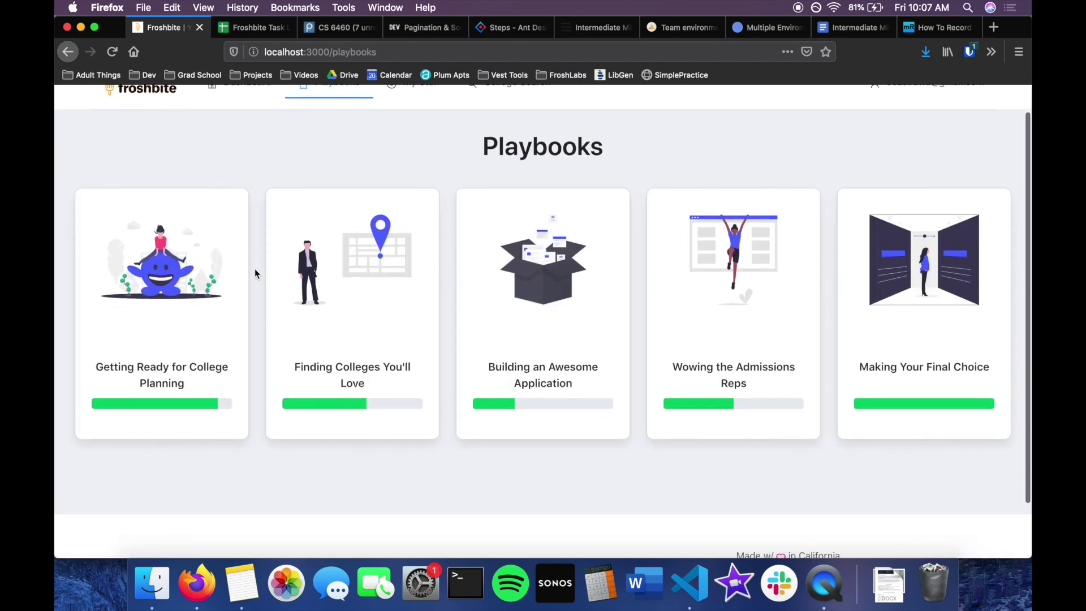
pyautogui.scroll(1, 254, 274)
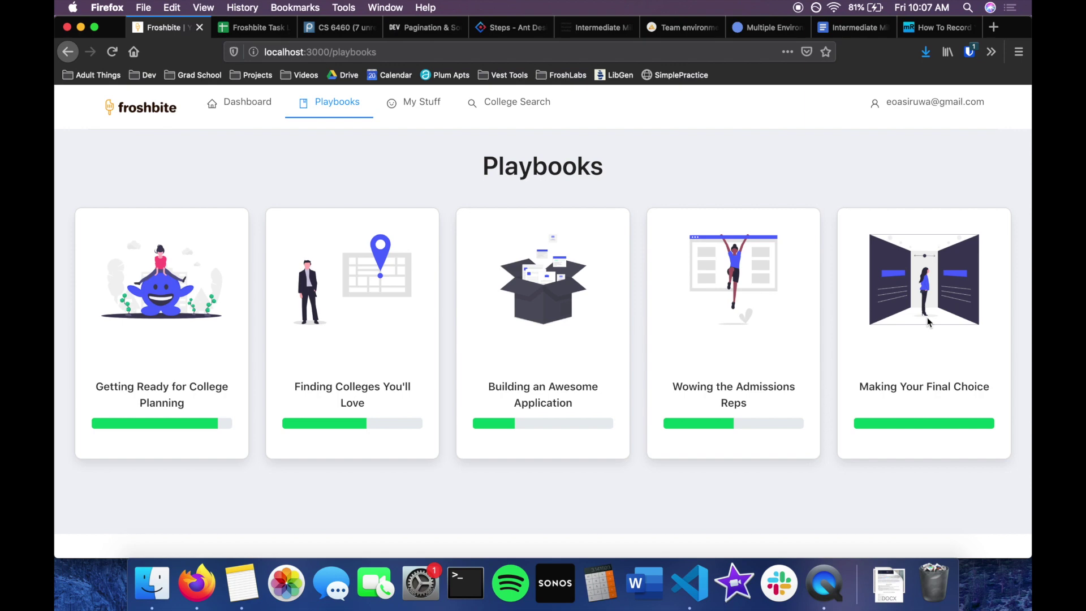
pyautogui.scroll(1, 928, 323)
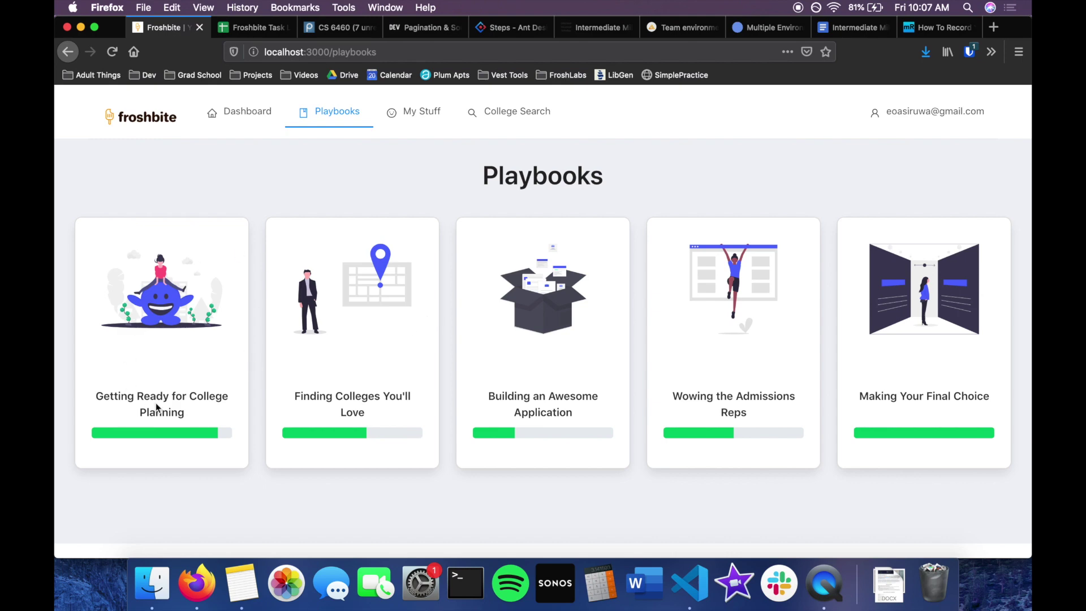
pyautogui.scroll(-3, 157, 408)
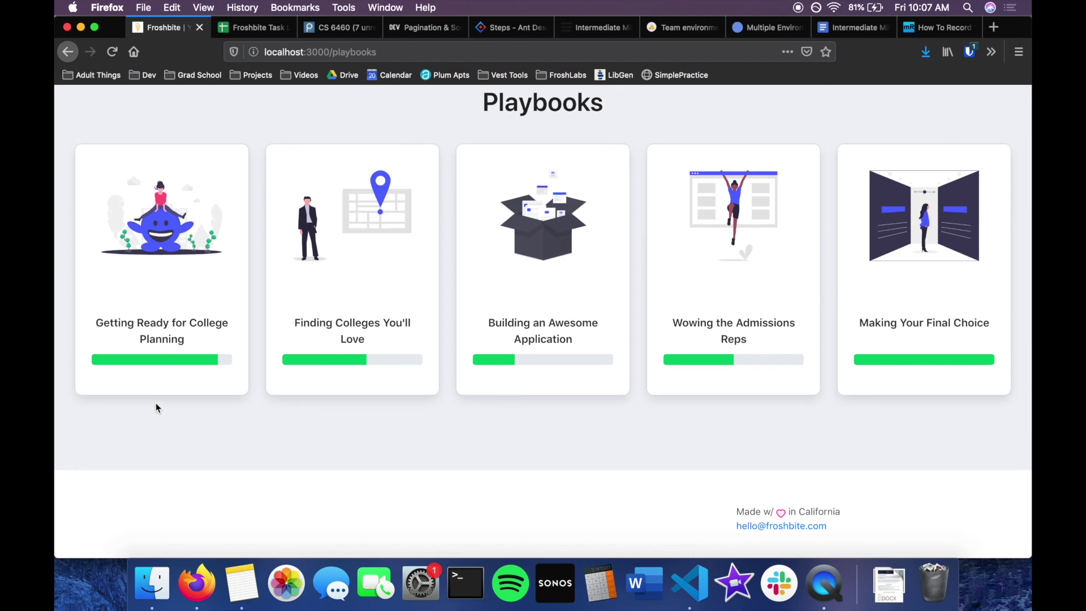
pyautogui.scroll(3, 234, 334)
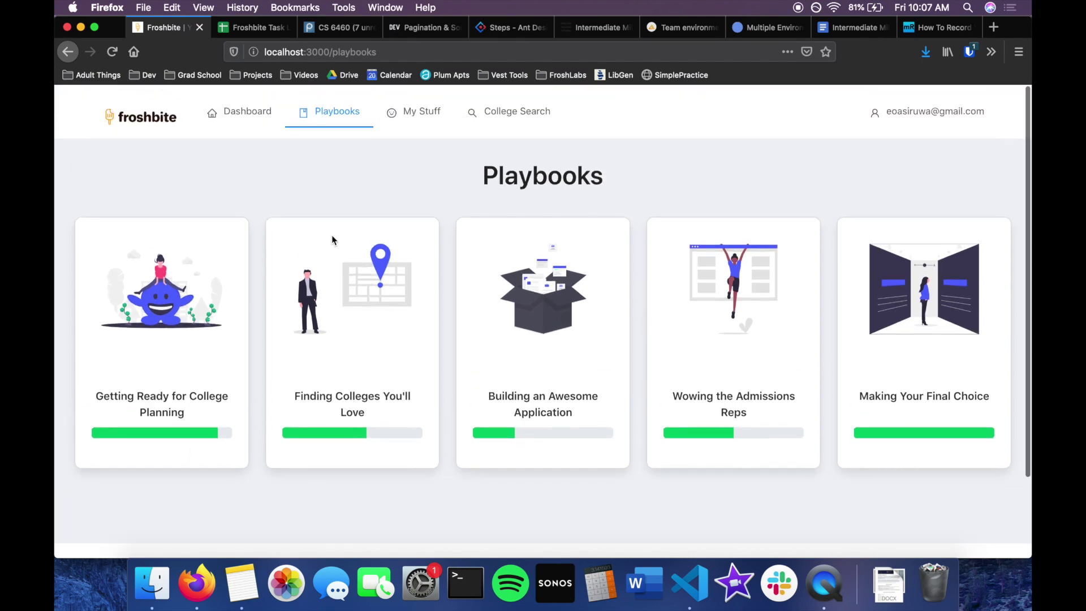
# Go to the Groups page from the My Stuff menu.
pyautogui.moveTo(421, 112)
pyautogui.click(424, 151)
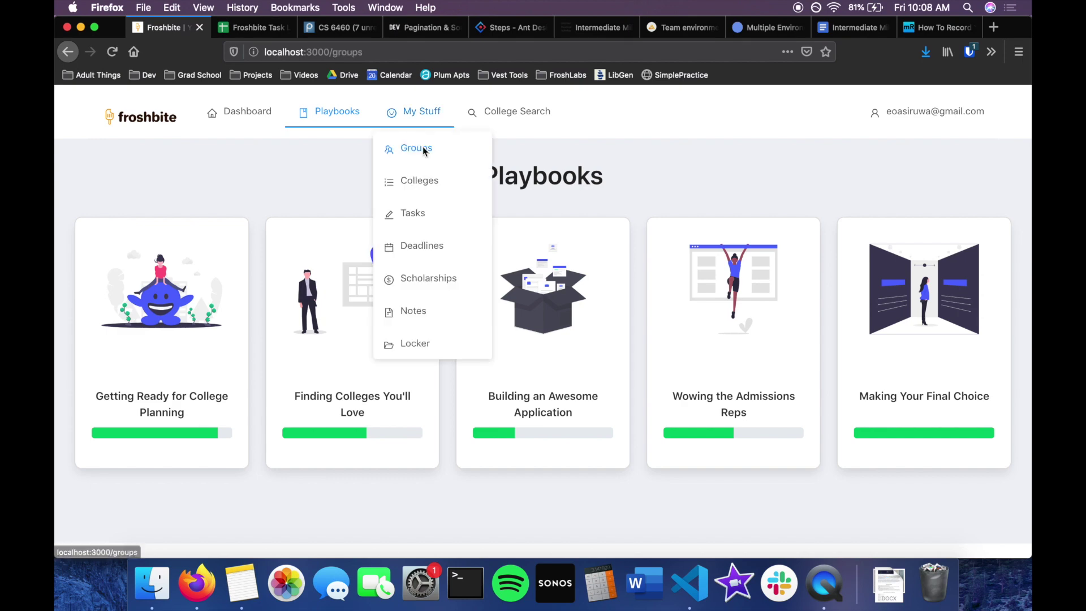
pyautogui.scroll(-4, 423, 149)
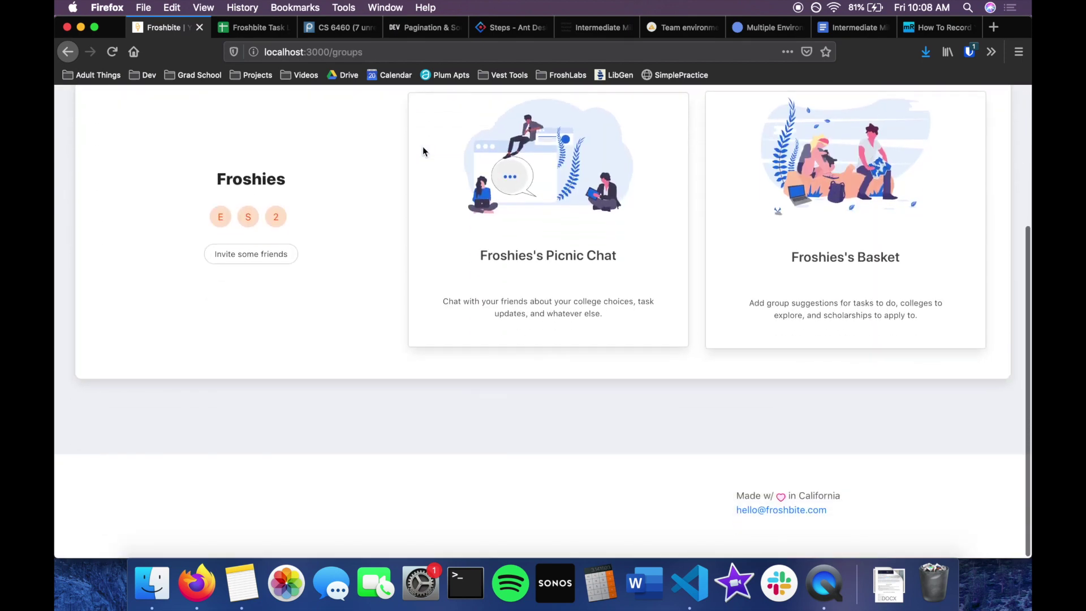
pyautogui.scroll(4, 423, 150)
pyautogui.scroll(-1, 423, 151)
pyautogui.scroll(2, 423, 152)
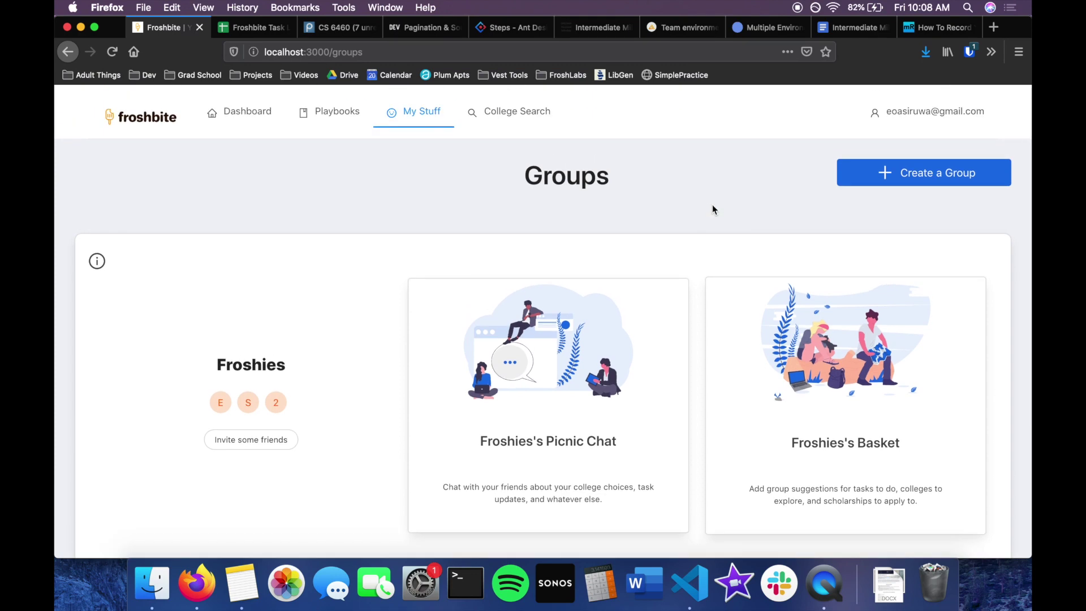
# Open the Create a Group dialog from the Froshies groups page.
pyautogui.moveTo(431, 122)
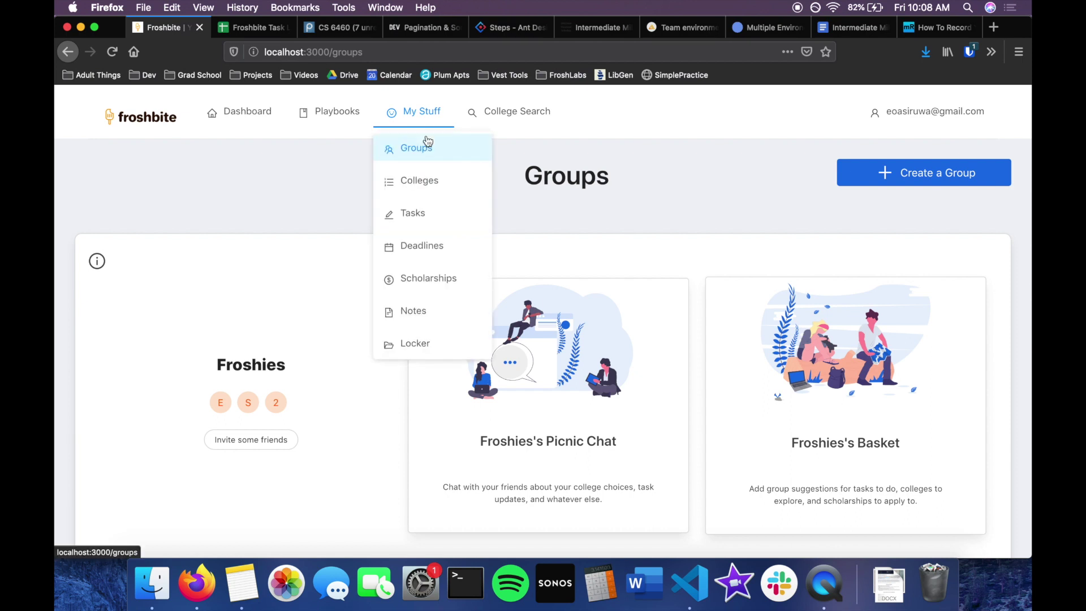
pyautogui.scroll(-1, 574, 145)
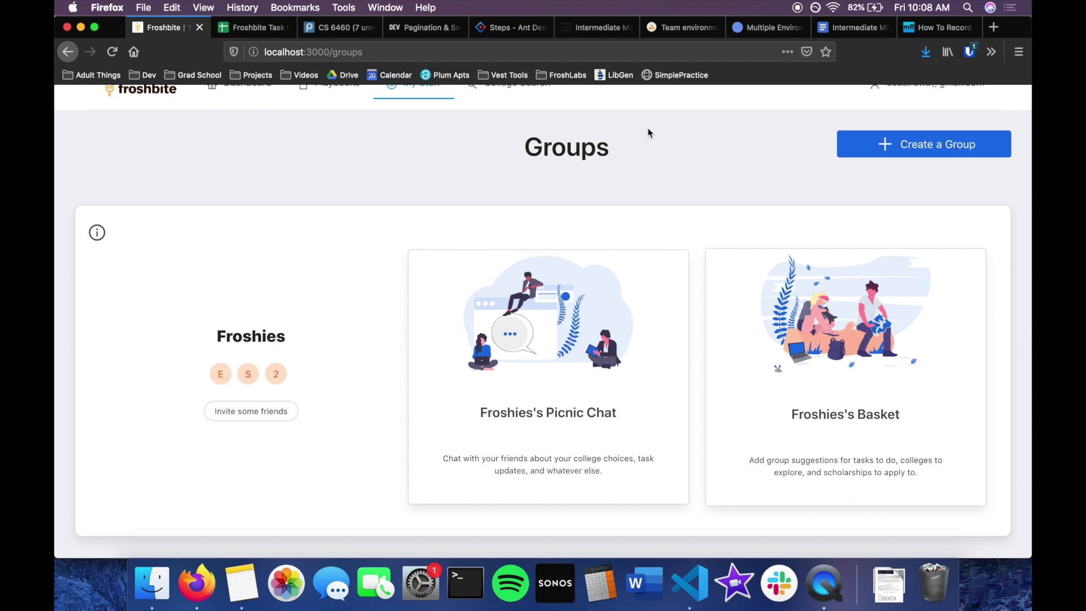
pyautogui.scroll(1, 648, 131)
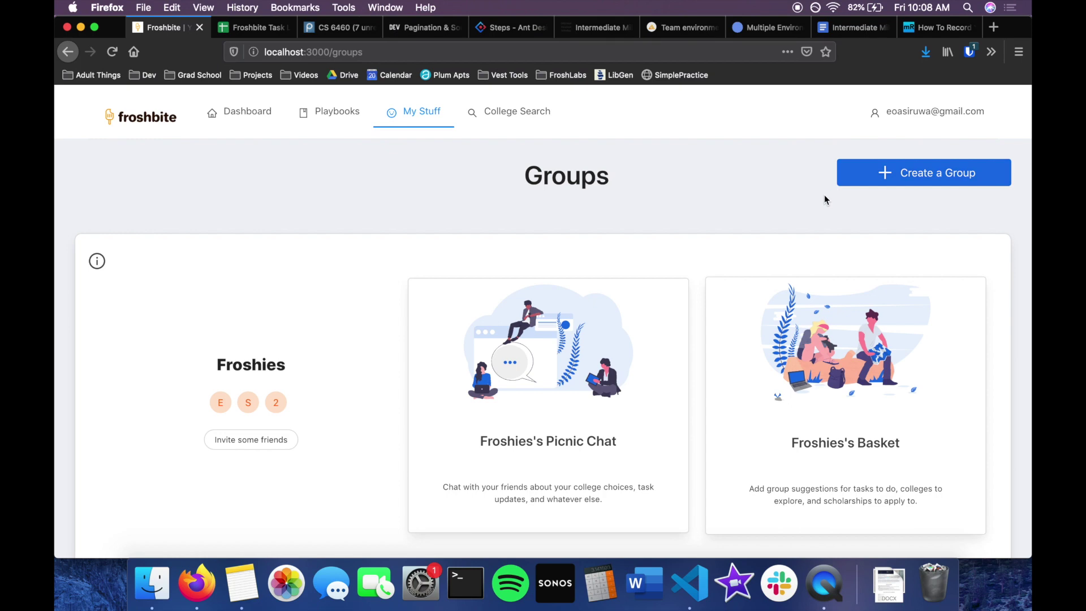
pyautogui.scroll(-3, 825, 198)
pyautogui.scroll(-4, 826, 200)
pyautogui.scroll(6, 826, 200)
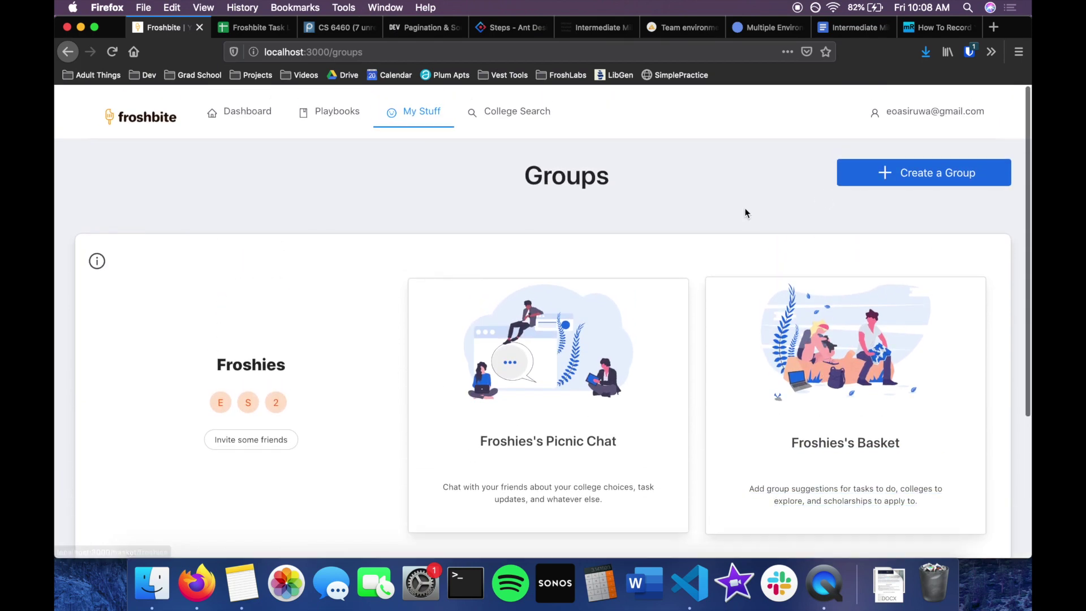
pyautogui.click(884, 174)
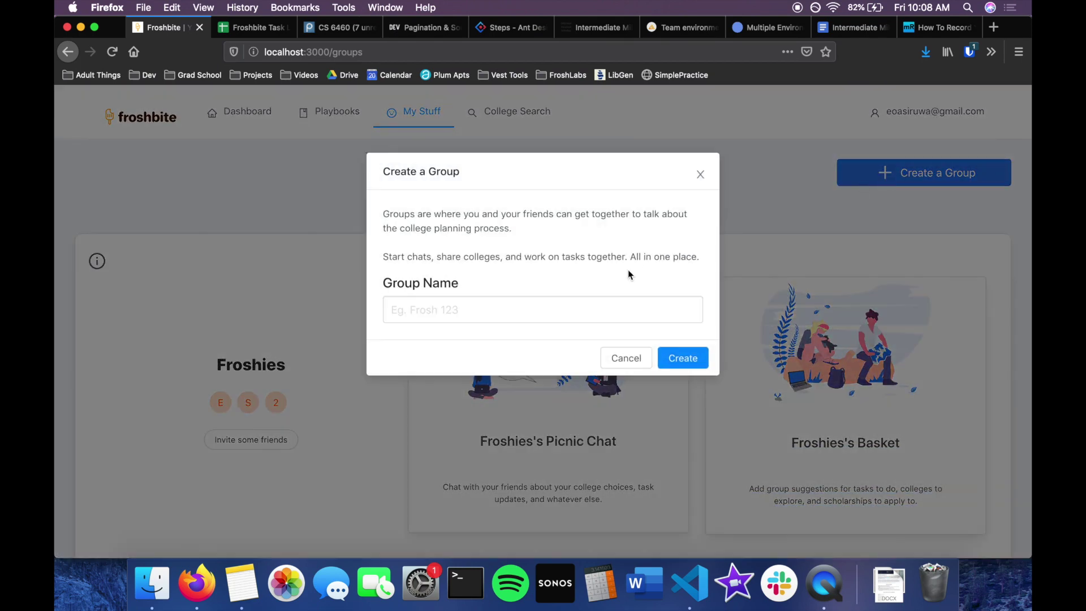
# Create a new group named 'Group 123'.
pyautogui.click(593, 305)
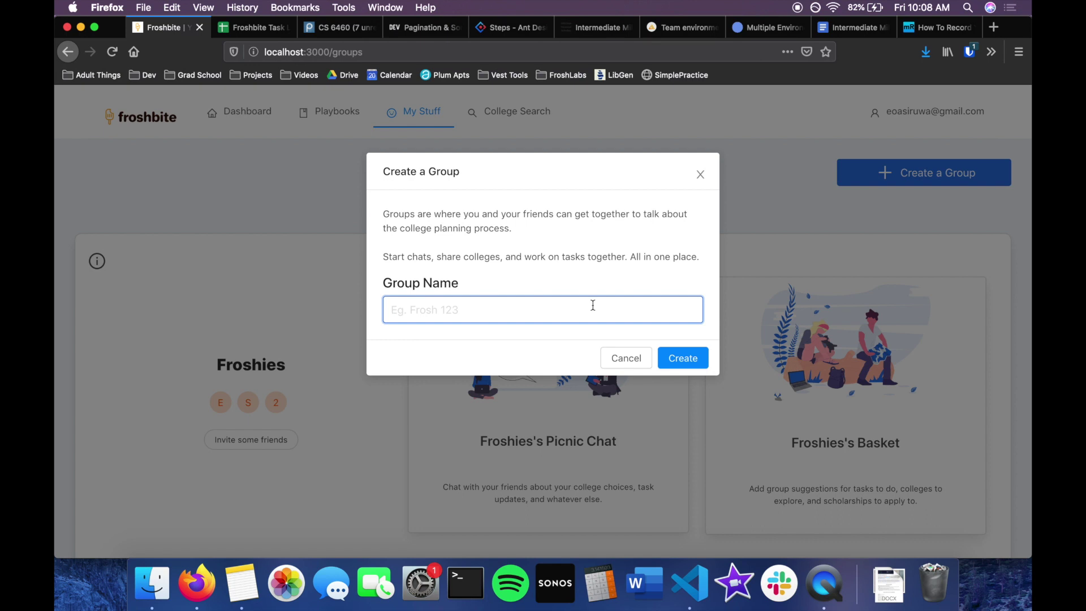
pyautogui.write('Group 123')
pyautogui.click(693, 363)
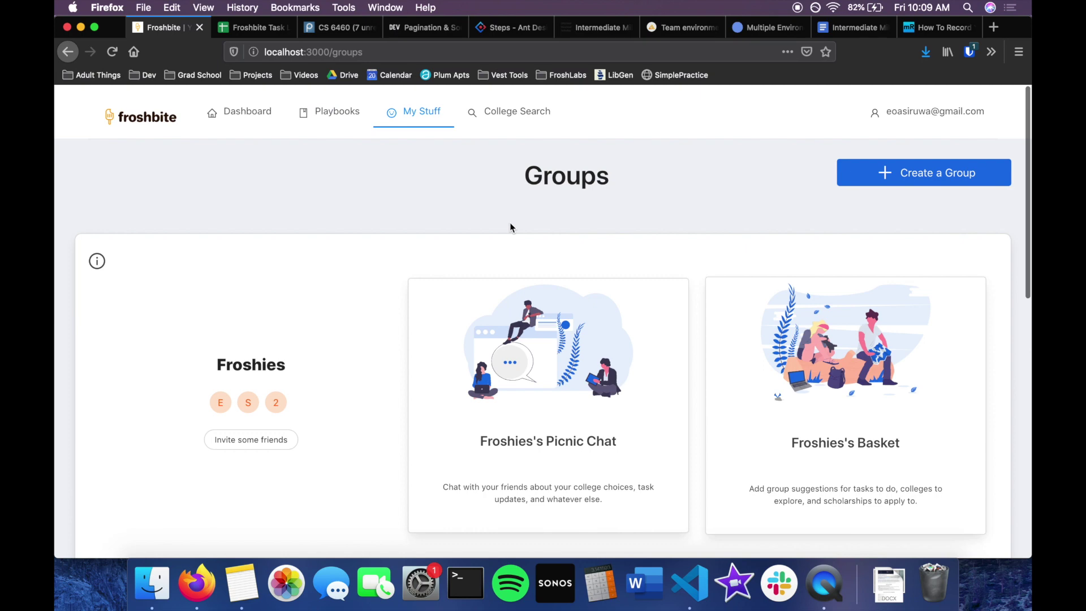
pyautogui.scroll(-10, 511, 226)
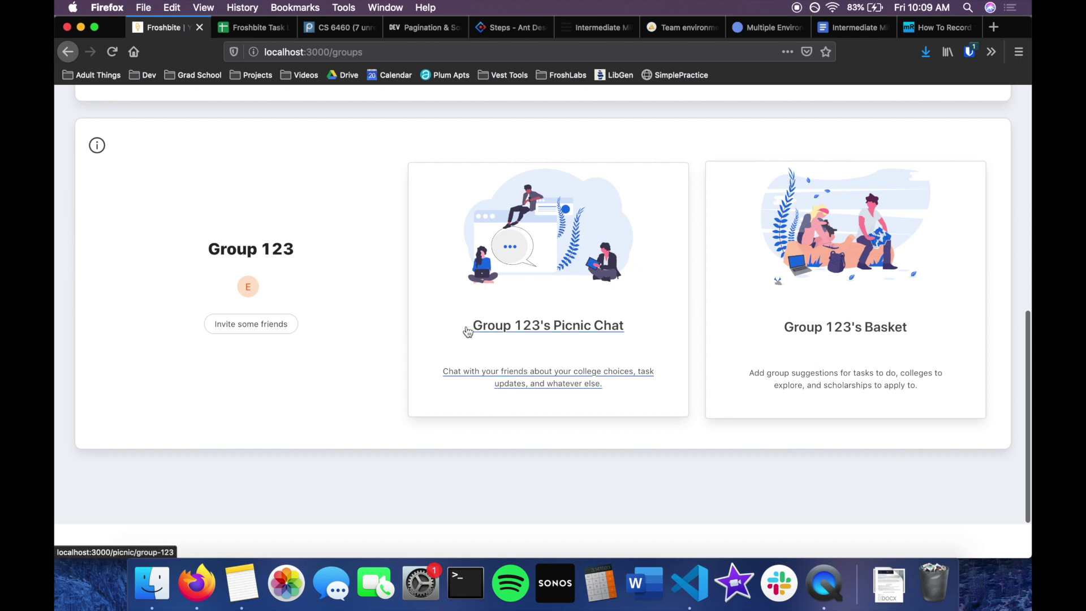
# Invite a friend to Group 123 by e-mail address and open its Picnic Chat.
pyautogui.click(256, 324)
pyautogui.click(304, 309)
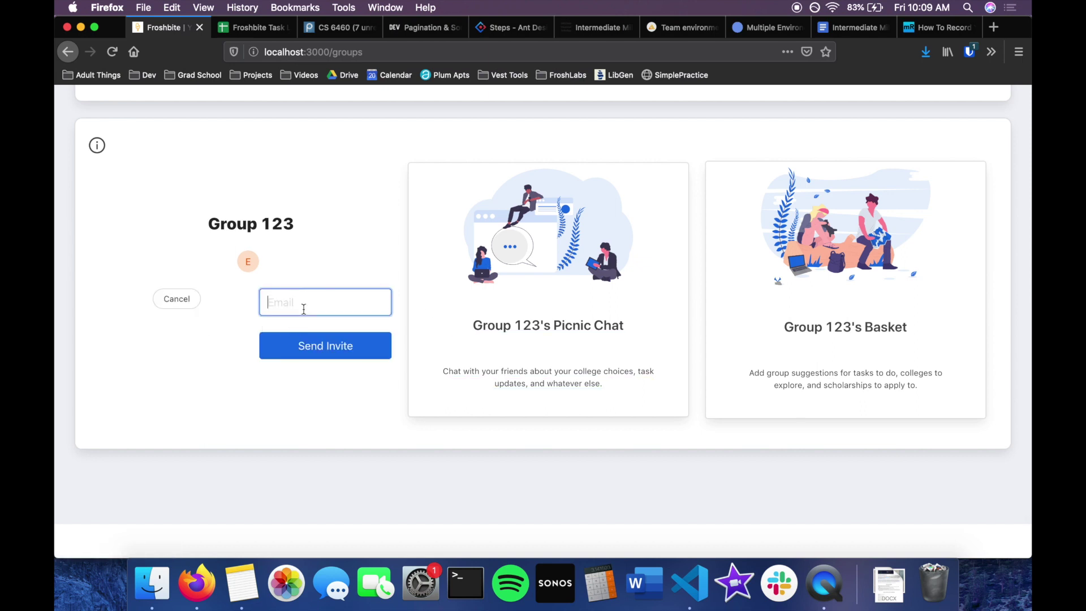
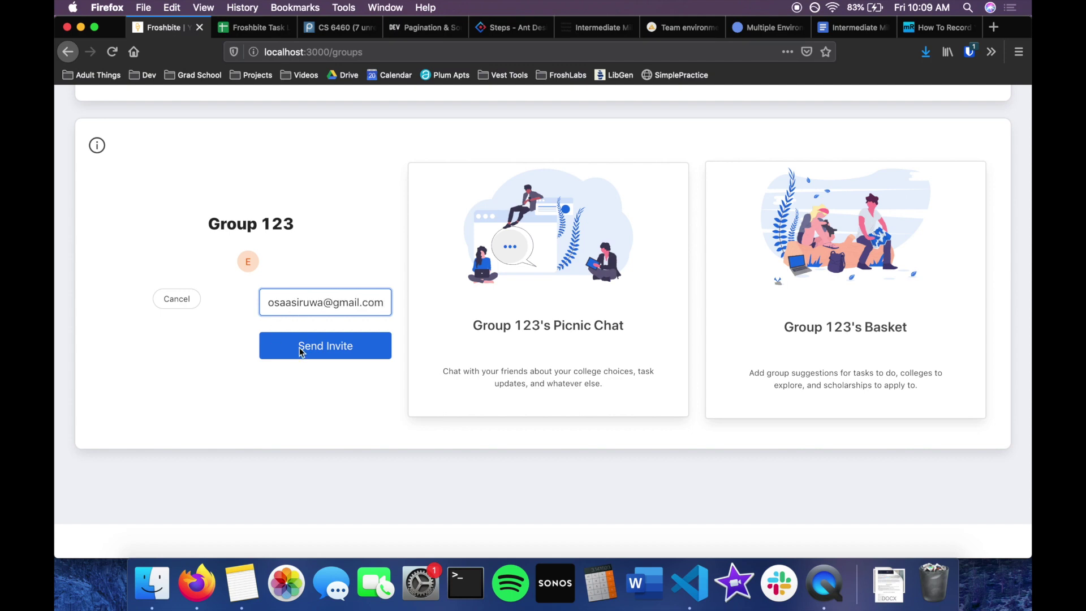
pyautogui.scroll(-1, 297, 407)
pyautogui.click(337, 332)
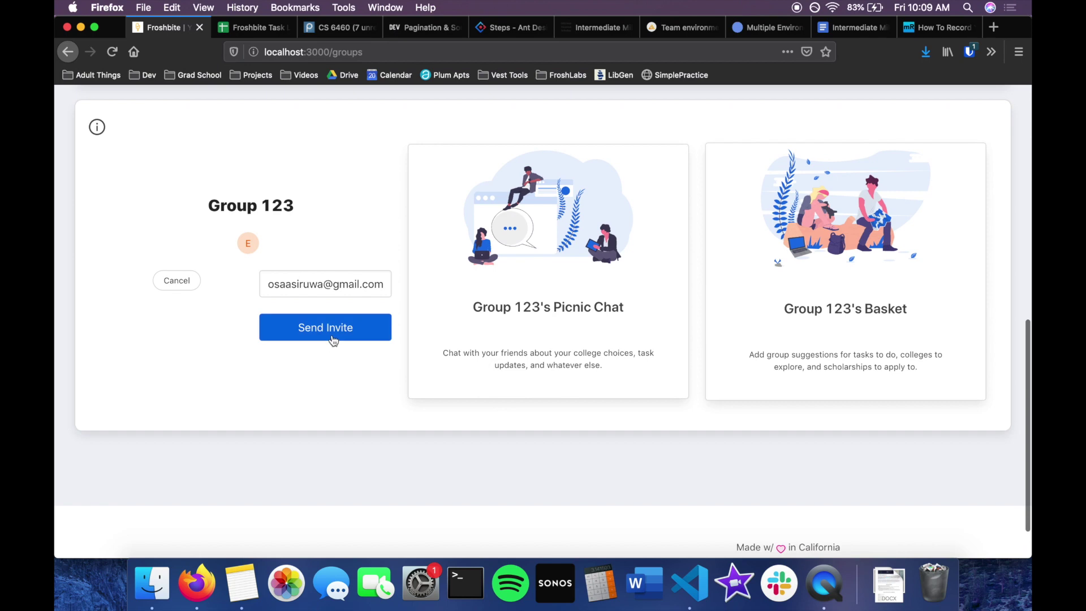
pyautogui.scroll(1, 366, 283)
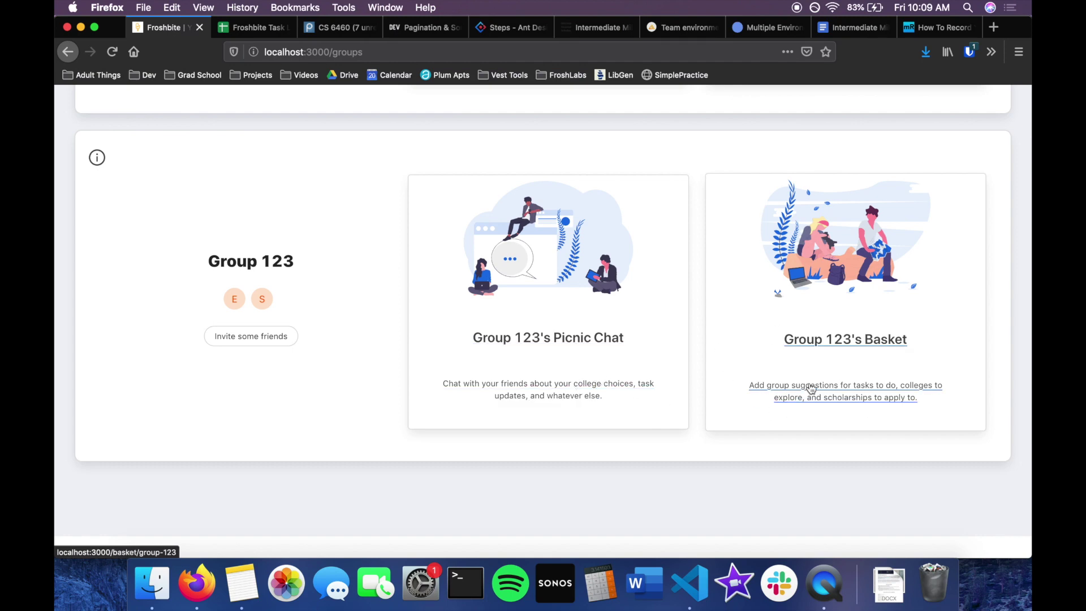
pyautogui.click(530, 374)
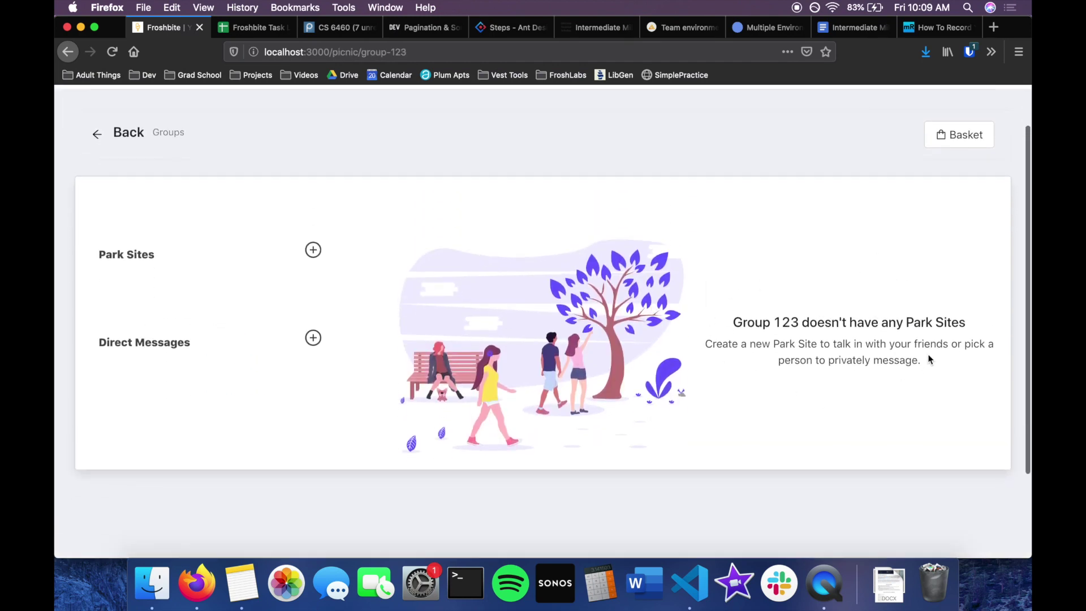
# Create a 'general' park site described as 'A place to talk about whatever'.
pyautogui.scroll(1, 873, 318)
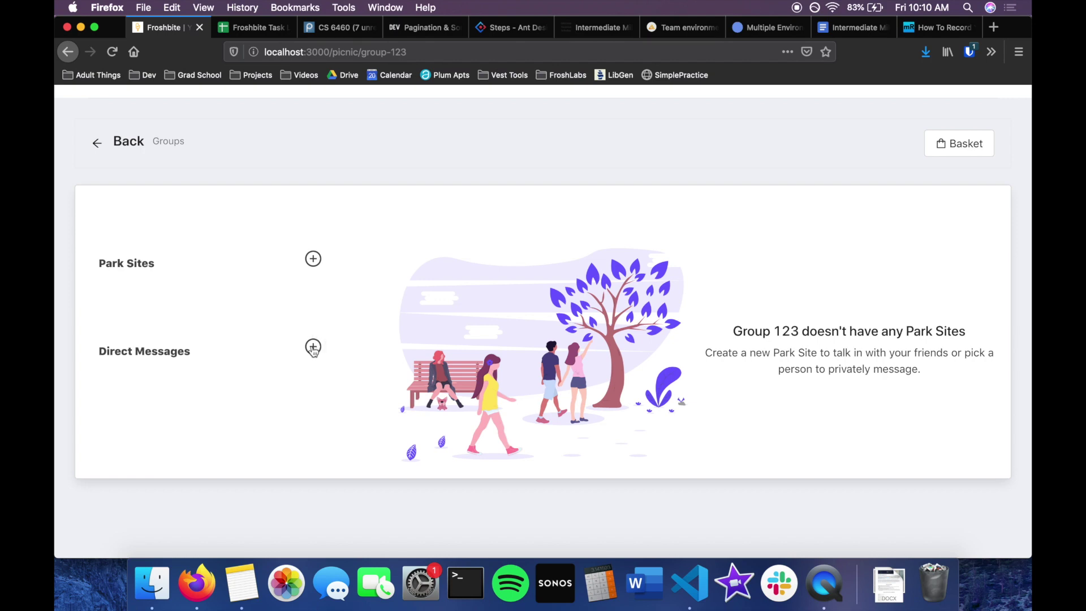
pyautogui.scroll(2, 345, 263)
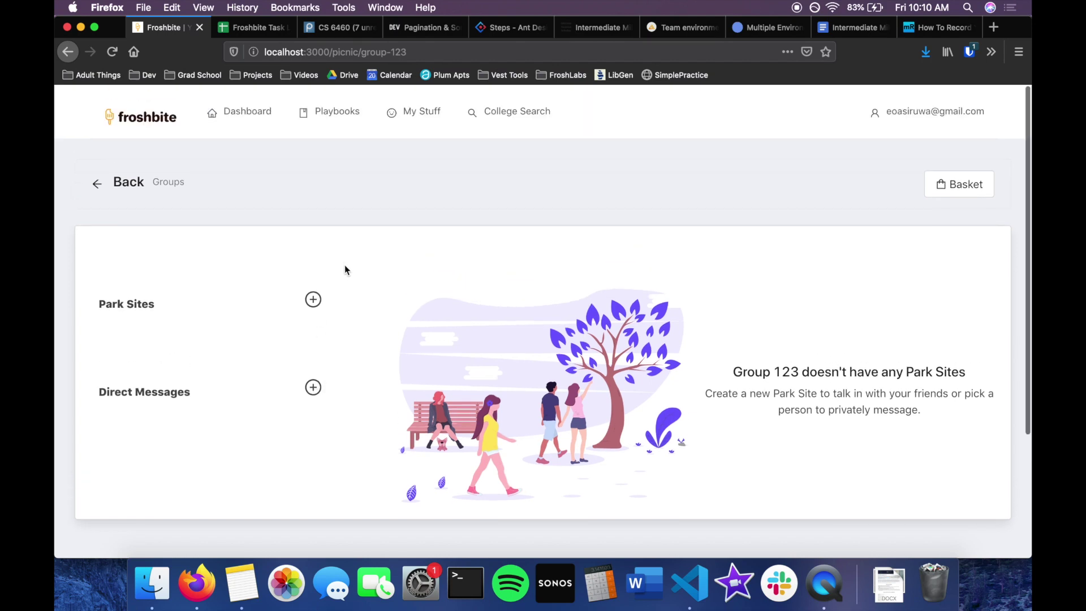
pyautogui.click(313, 299)
pyautogui.click(471, 271)
pyautogui.write('general')
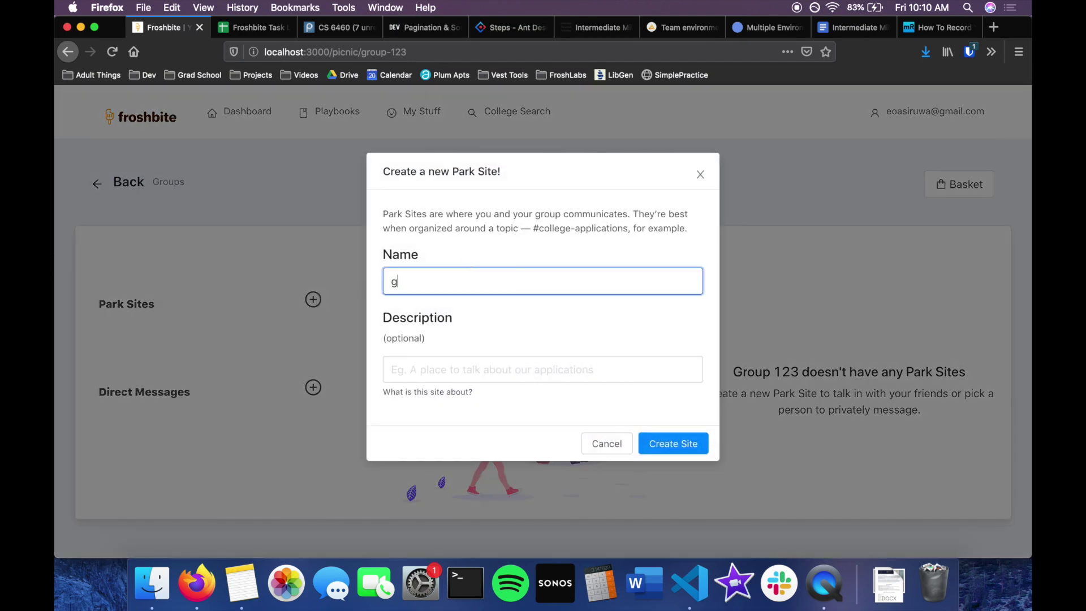
pyautogui.press('Tab')
pyautogui.write('A plac')
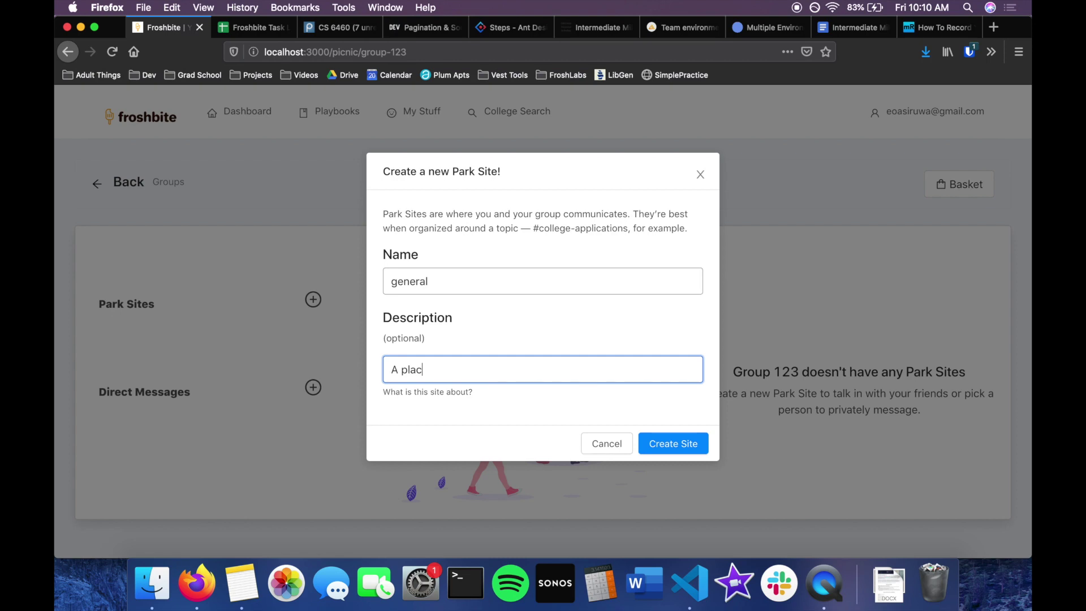
pyautogui.write('e to talk about whatever')
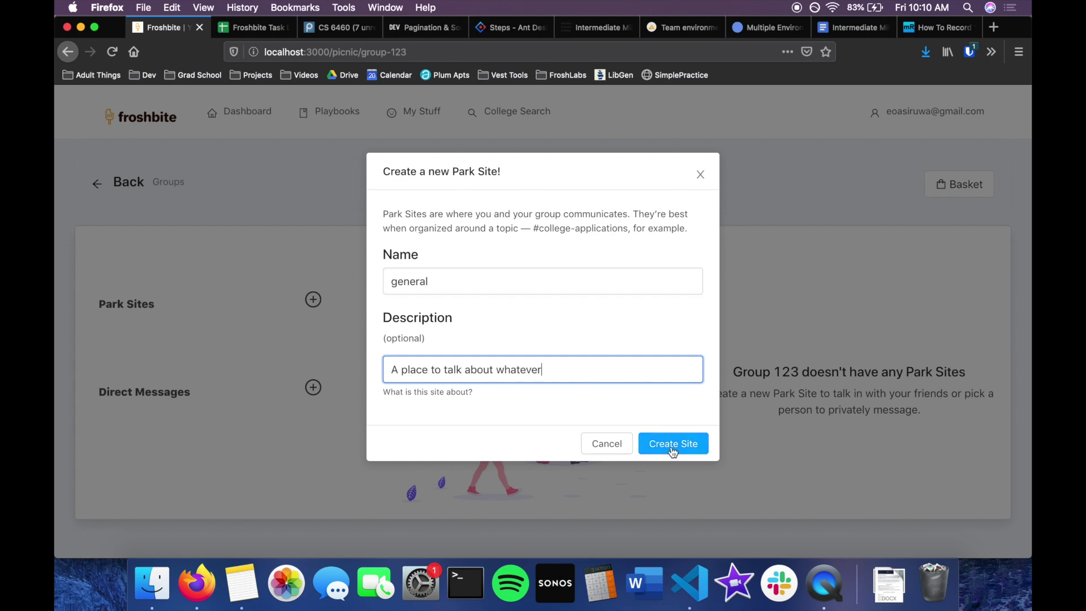
pyautogui.click(673, 446)
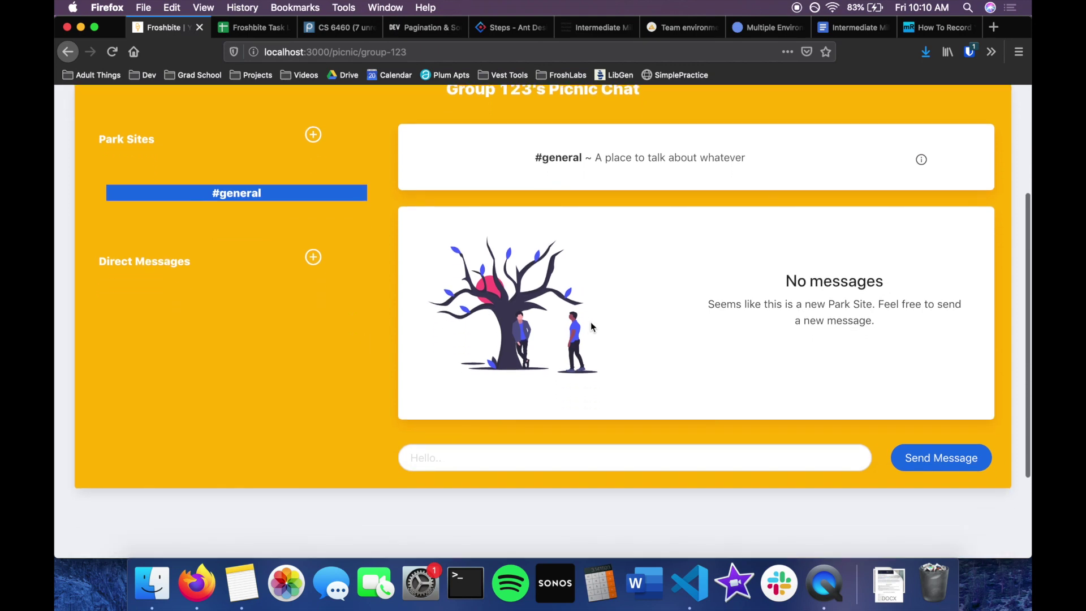
pyautogui.scroll(1, 720, 203)
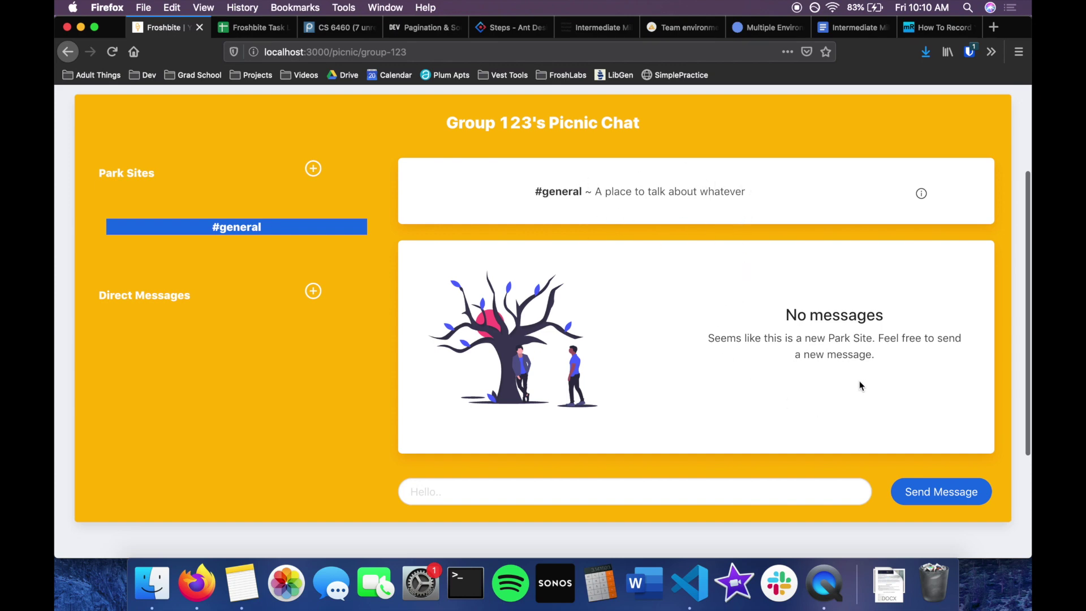
pyautogui.click(718, 498)
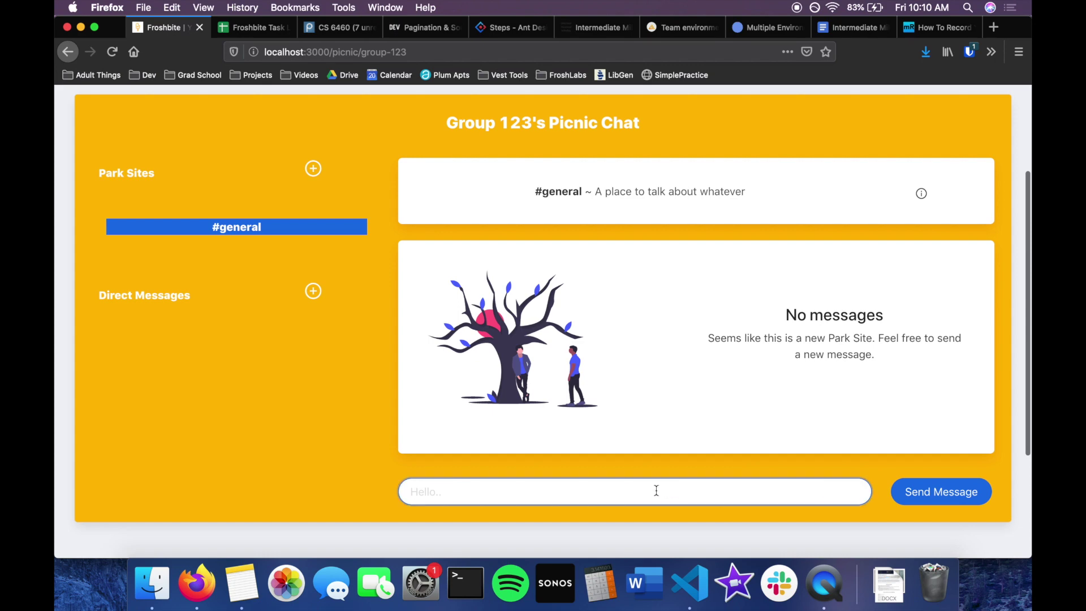
# Send the message 'hi first message!' in #general.
pyautogui.write('fi')
pyautogui.press('BackSpace')
pyautogui.write('hi f')
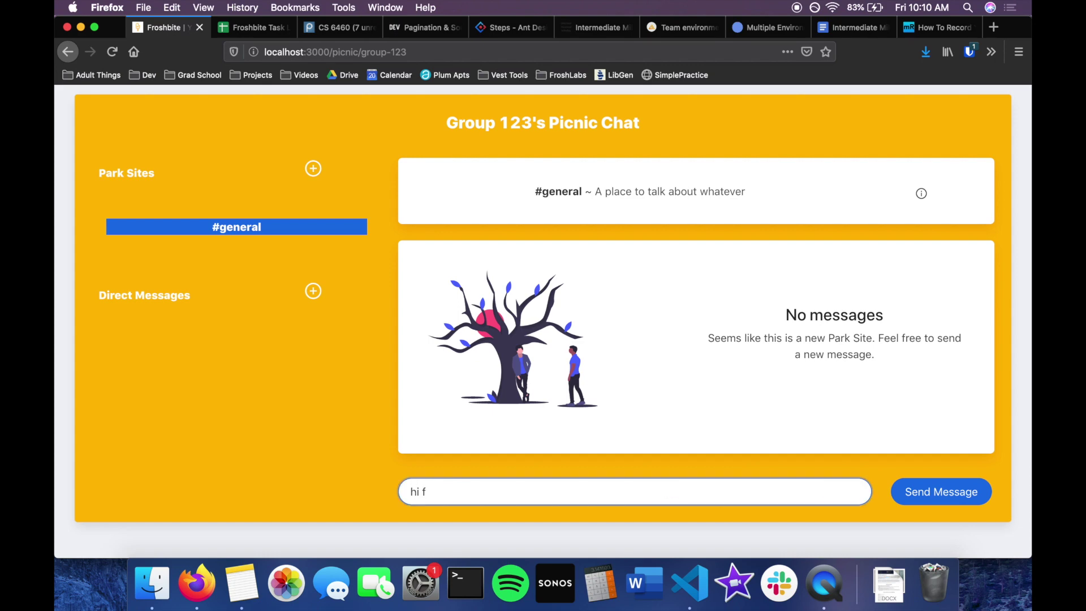
pyautogui.write('irst message!')
pyautogui.click(942, 492)
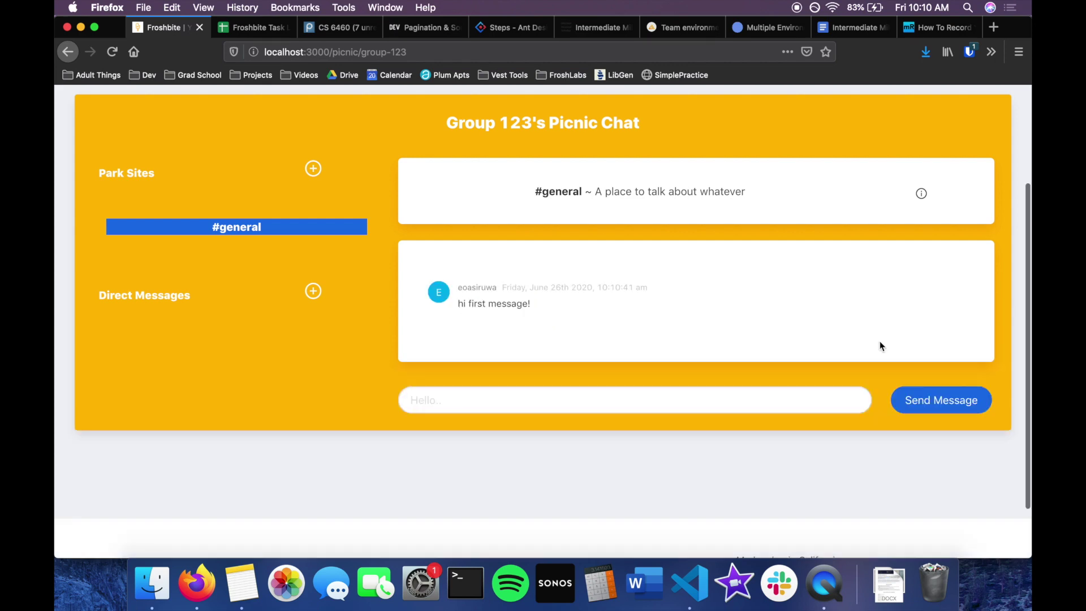
pyautogui.scroll(3, 678, 228)
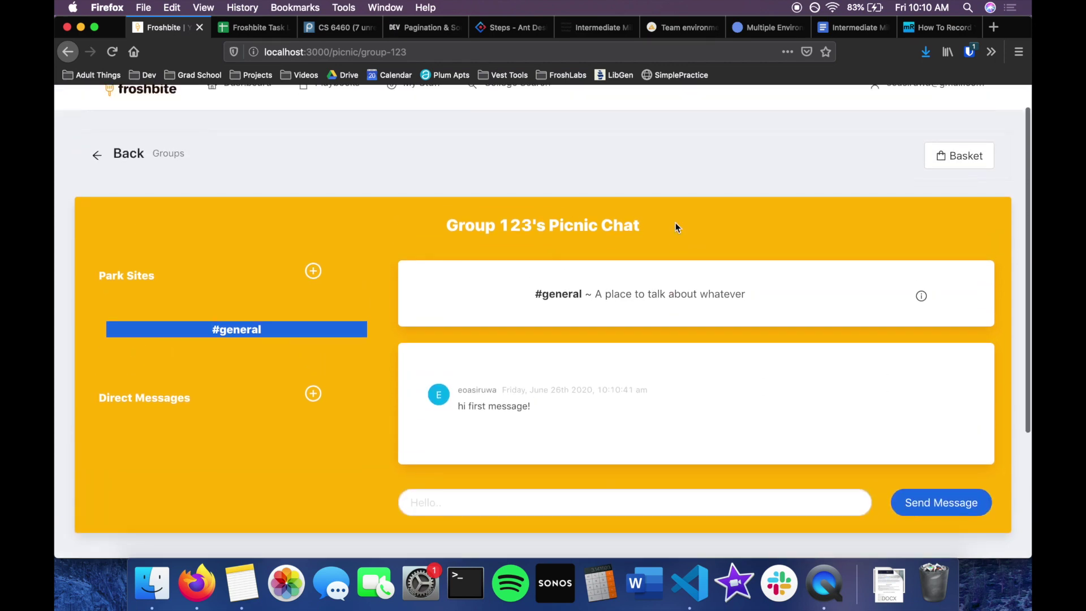
pyautogui.scroll(-2, 677, 227)
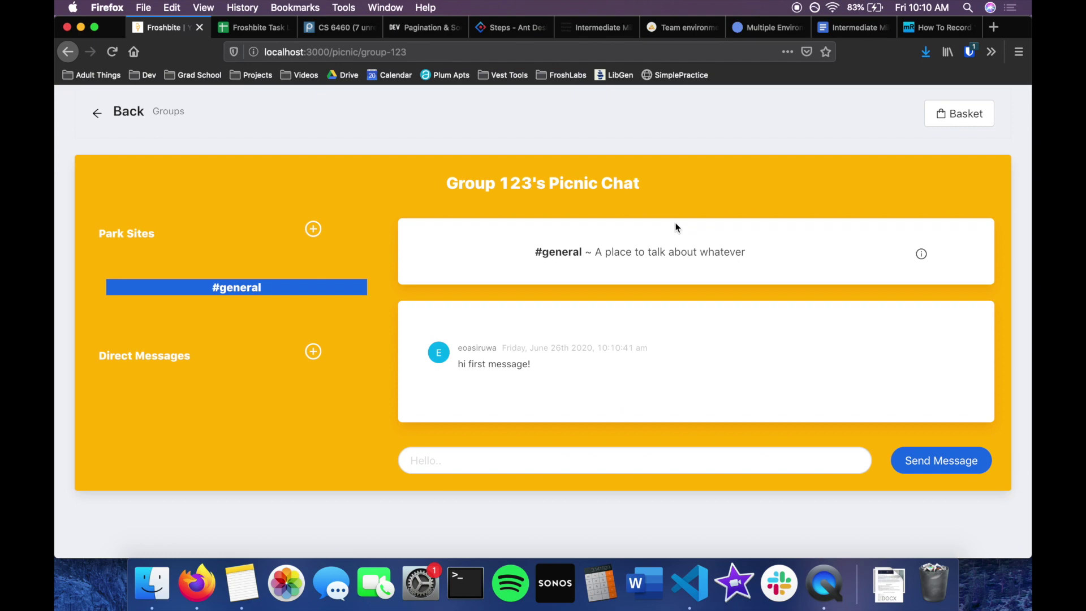
pyautogui.scroll(2, 399, 335)
pyautogui.scroll(-2, 400, 335)
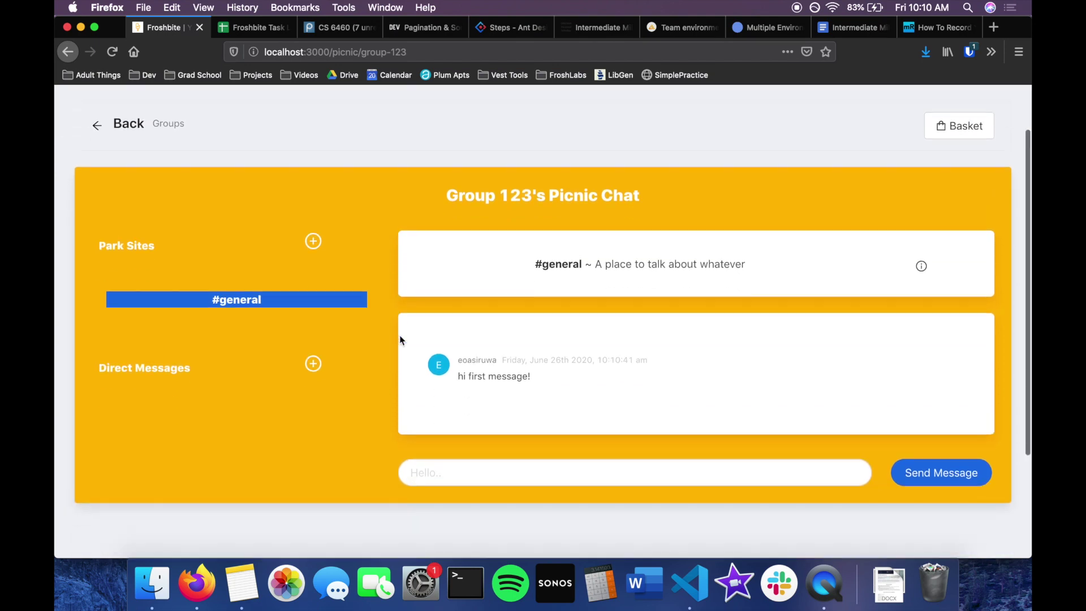
# Create a direct message with the other group member and open it.
pyautogui.click(314, 360)
pyautogui.click(455, 244)
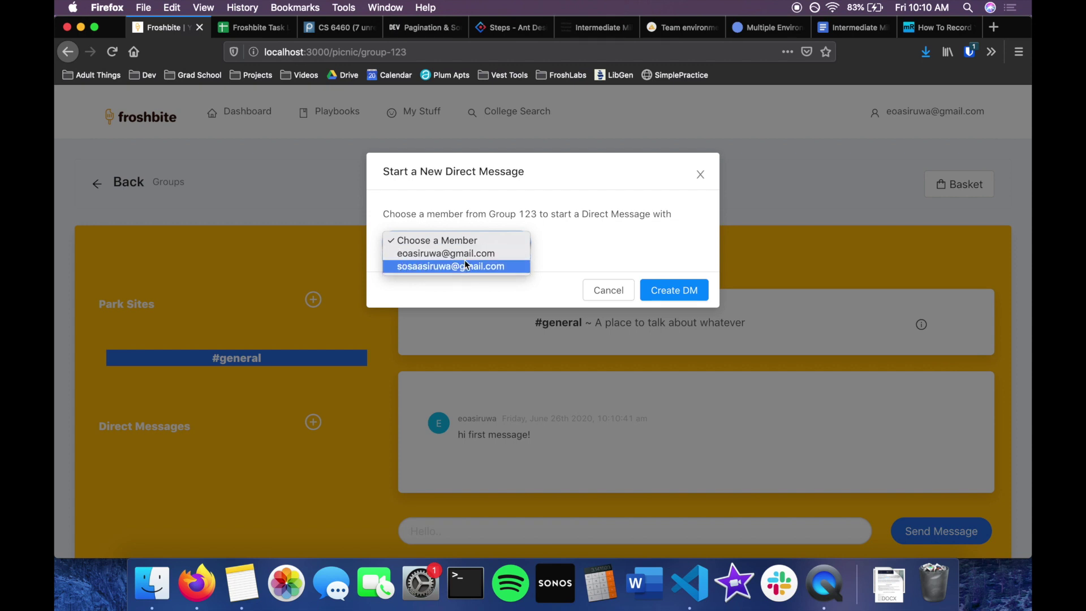
pyautogui.click(469, 254)
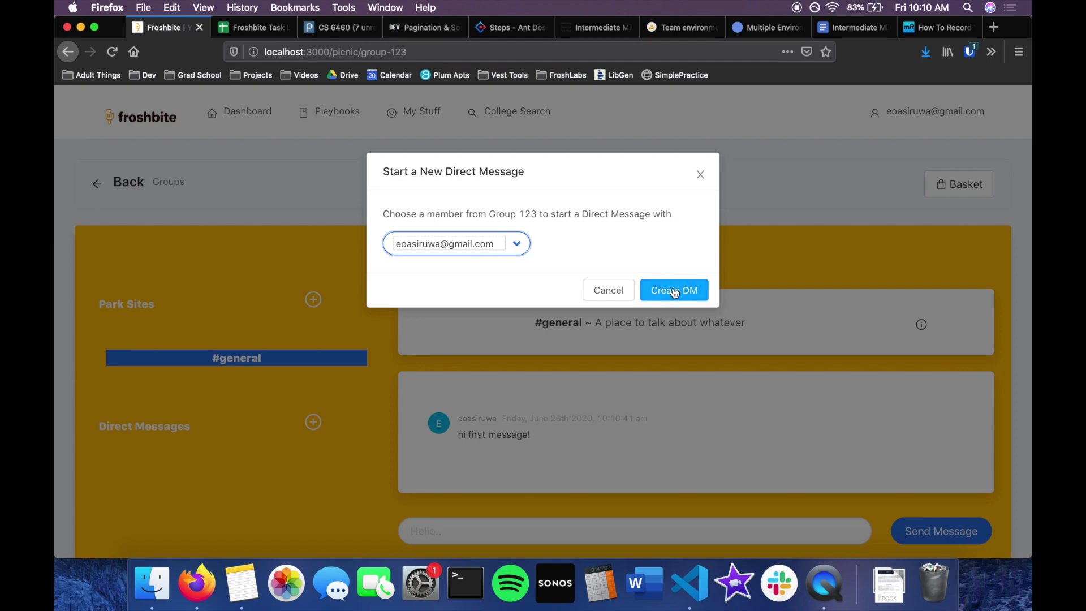
pyautogui.click(675, 291)
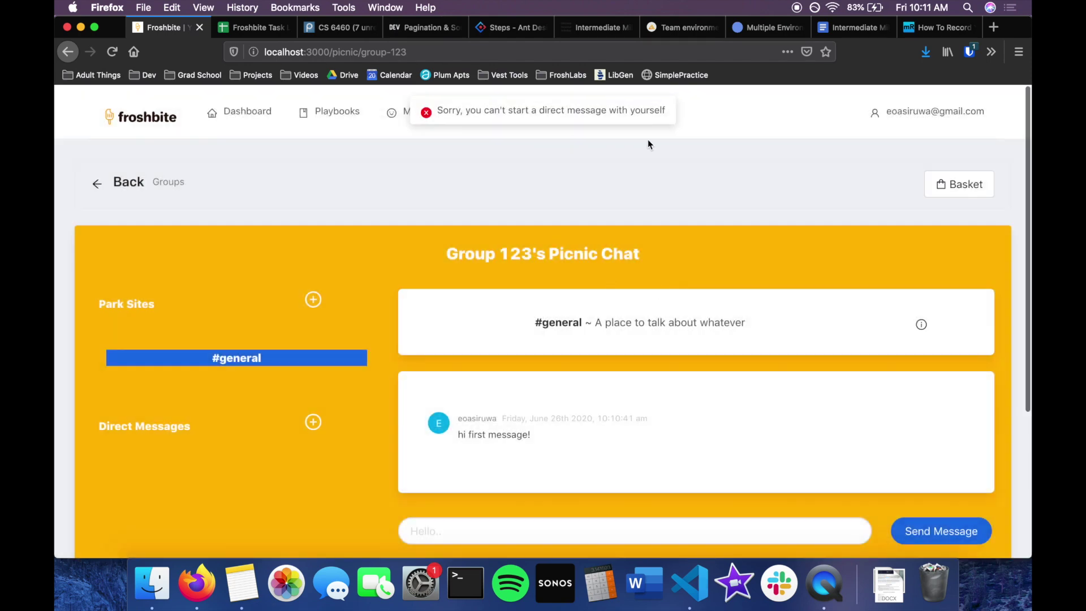
pyautogui.scroll(-2, 647, 142)
pyautogui.click(314, 368)
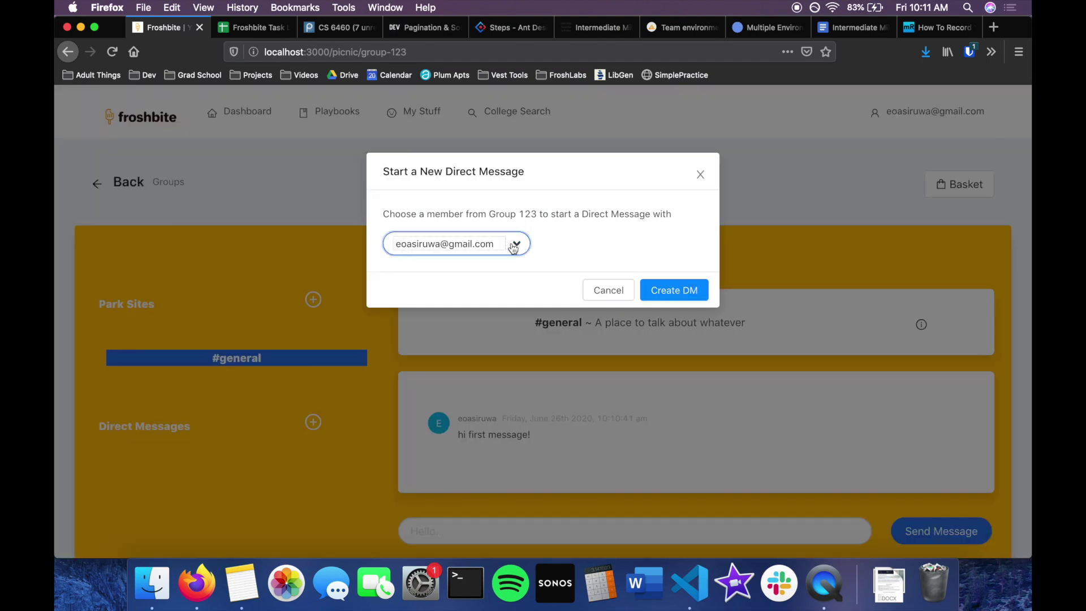
pyautogui.click(513, 244)
pyautogui.click(501, 254)
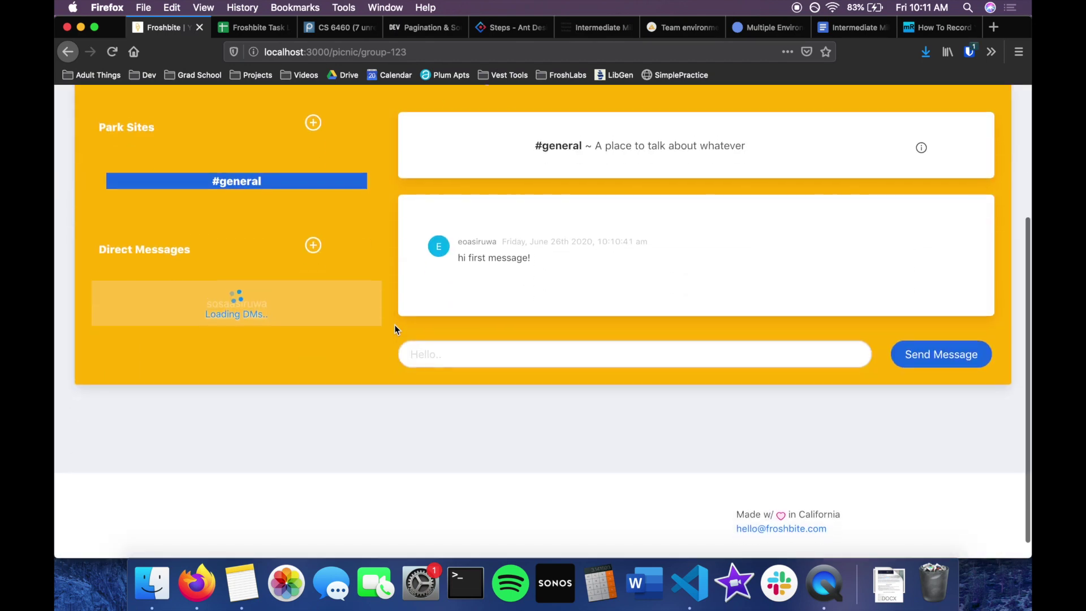
pyautogui.scroll(3, 320, 351)
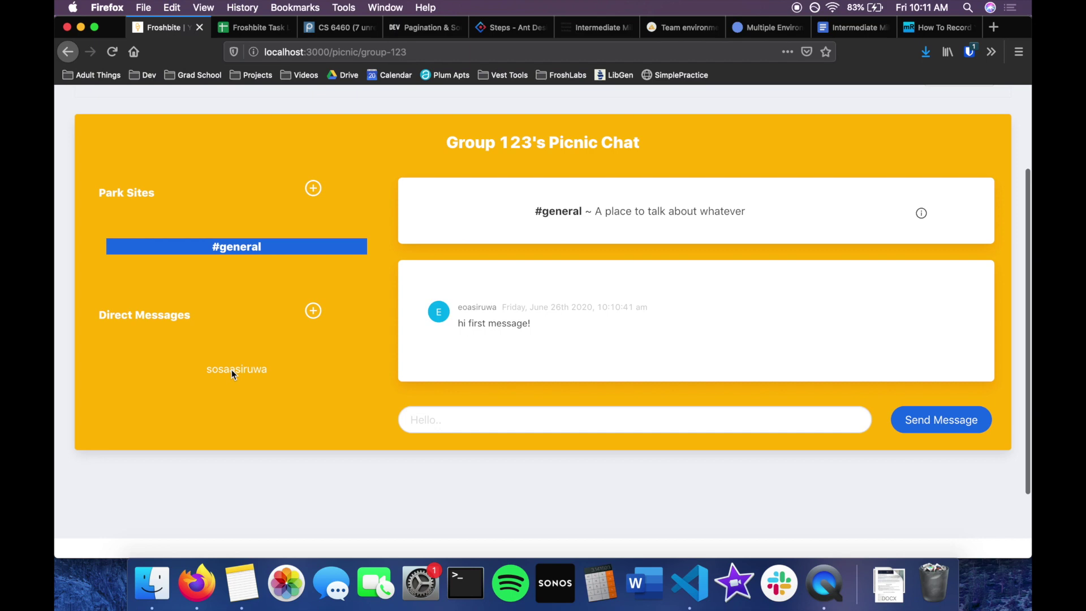
pyautogui.click(237, 369)
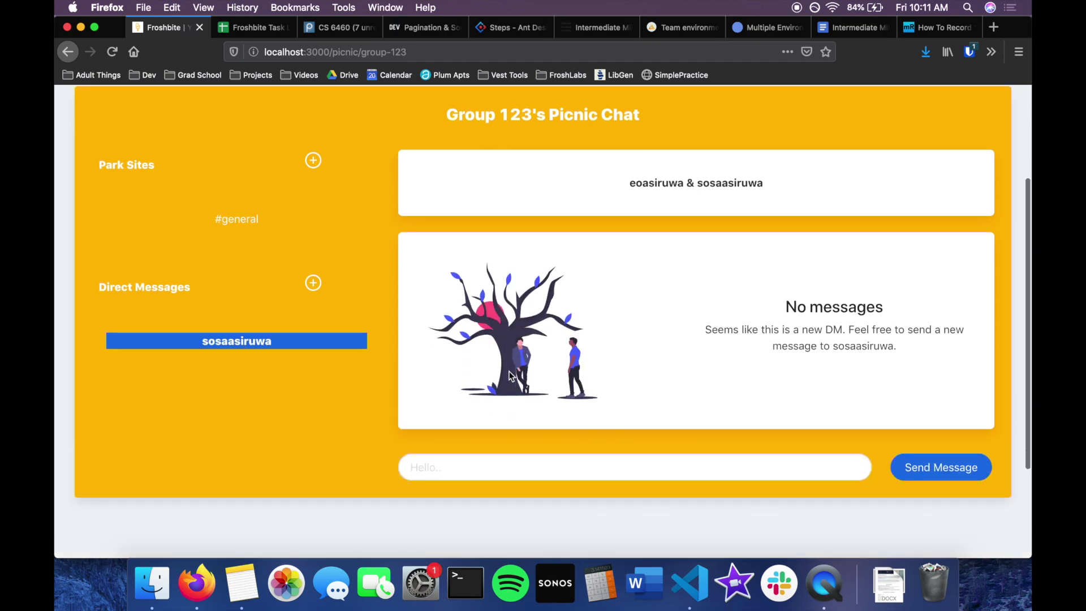
# Look over the empty direct message, then go to Group 123's Basket.
pyautogui.click(477, 485)
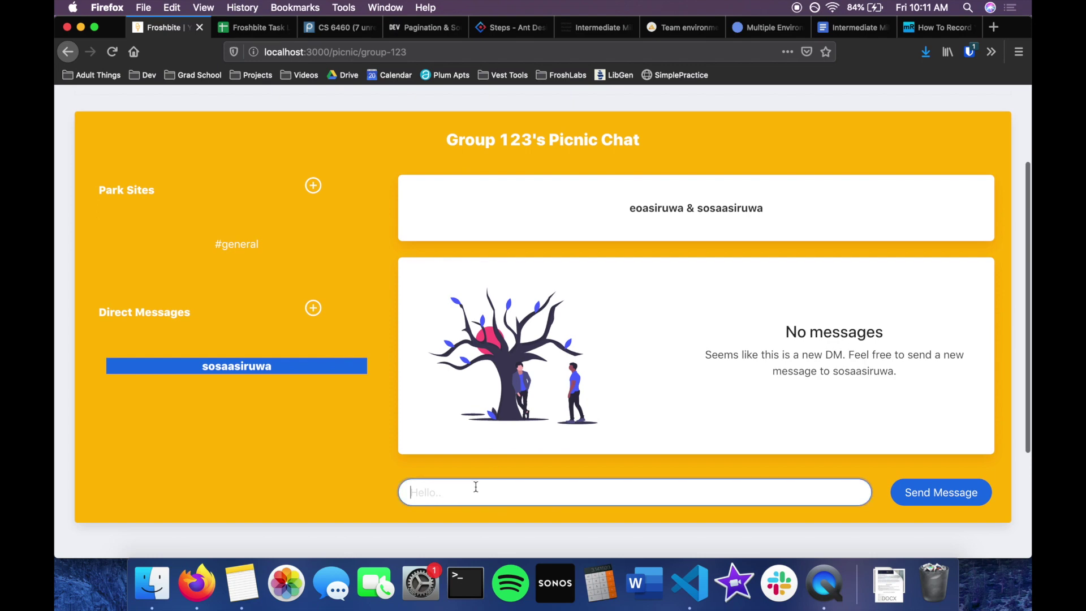
pyautogui.scroll(1, 506, 389)
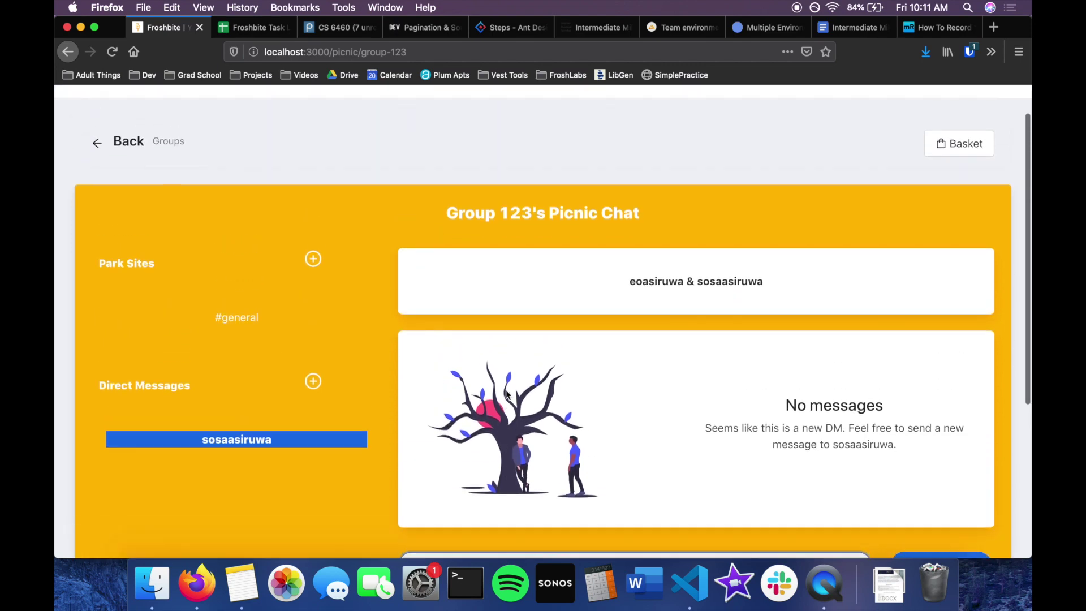
pyautogui.scroll(2, 506, 394)
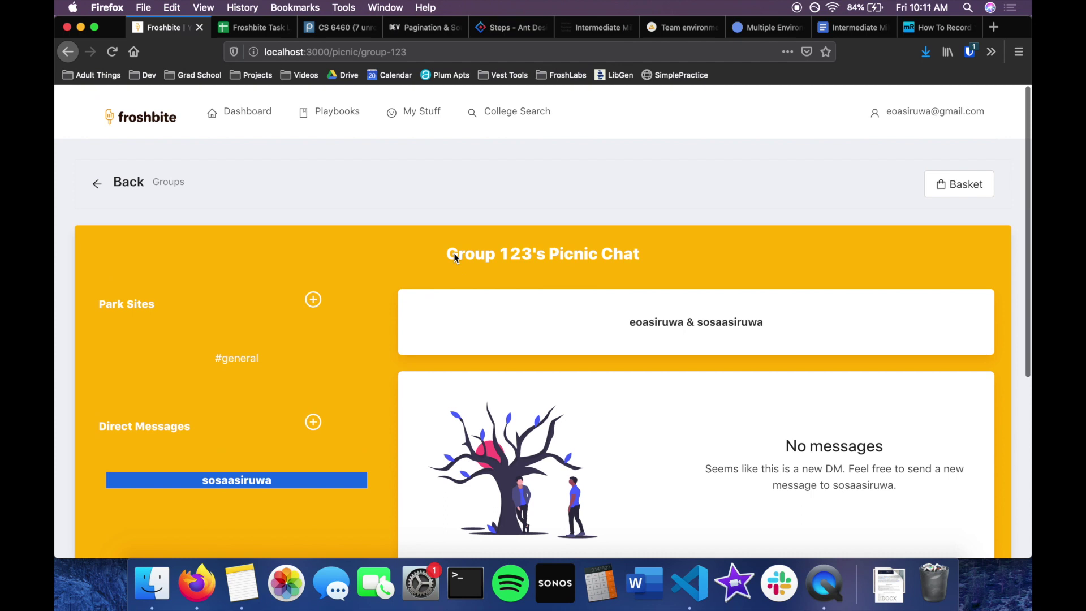
pyautogui.scroll(-1, 625, 243)
pyautogui.scroll(1, 625, 251)
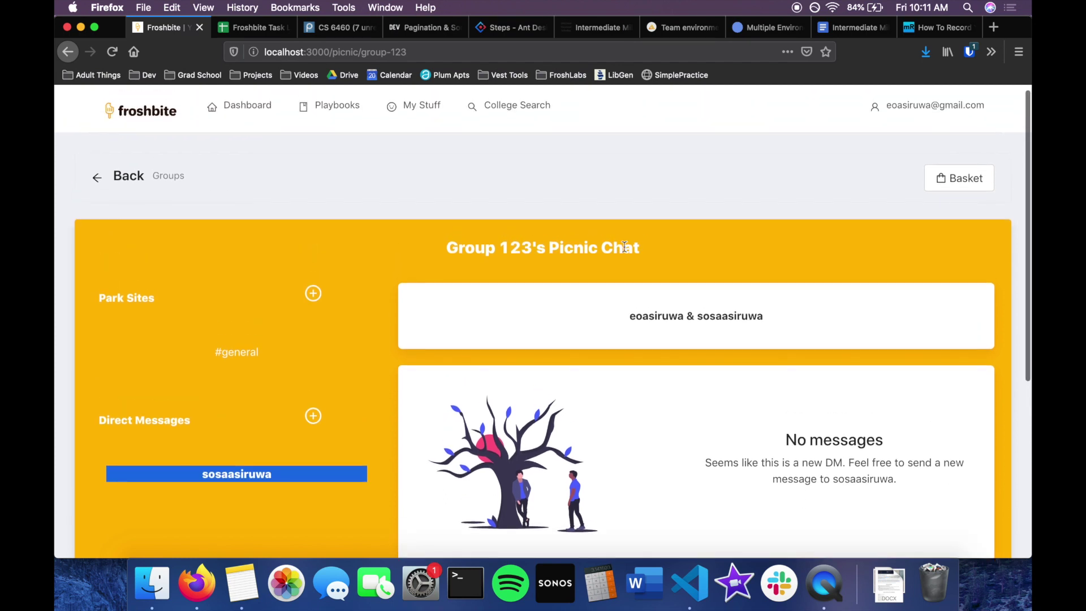
pyautogui.click(977, 186)
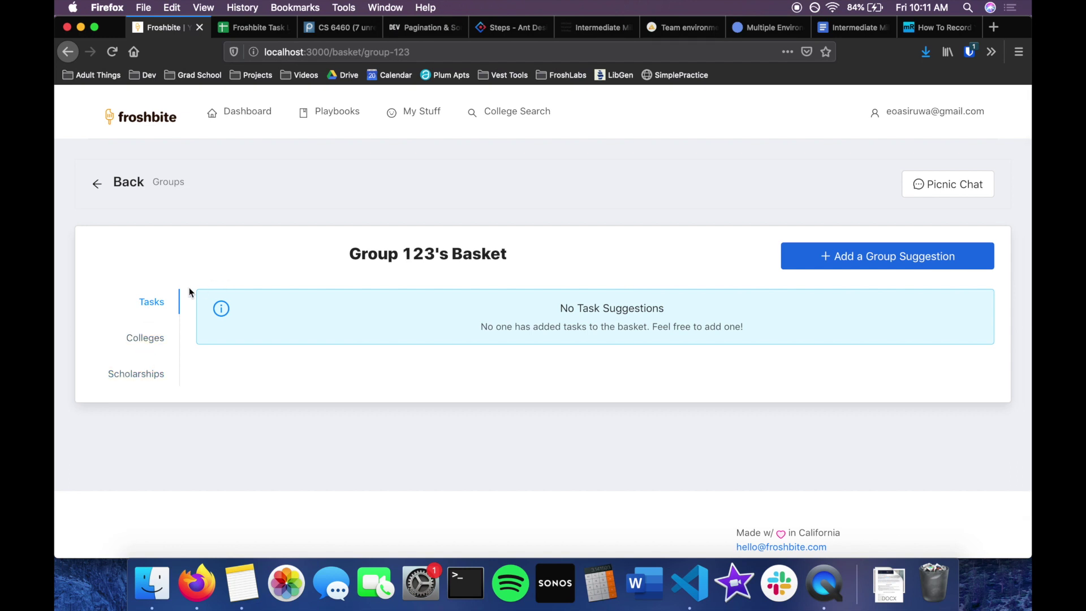
# Start a group suggestion, switching its type from College to Scholarship.
pyautogui.scroll(-1, 461, 255)
pyautogui.scroll(1, 461, 255)
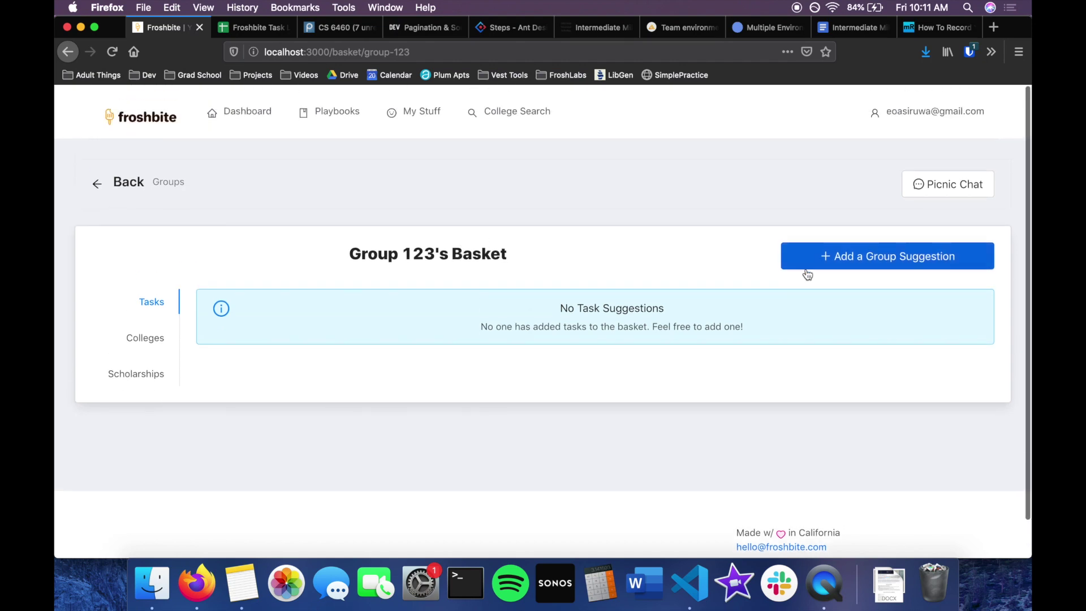
pyautogui.click(843, 258)
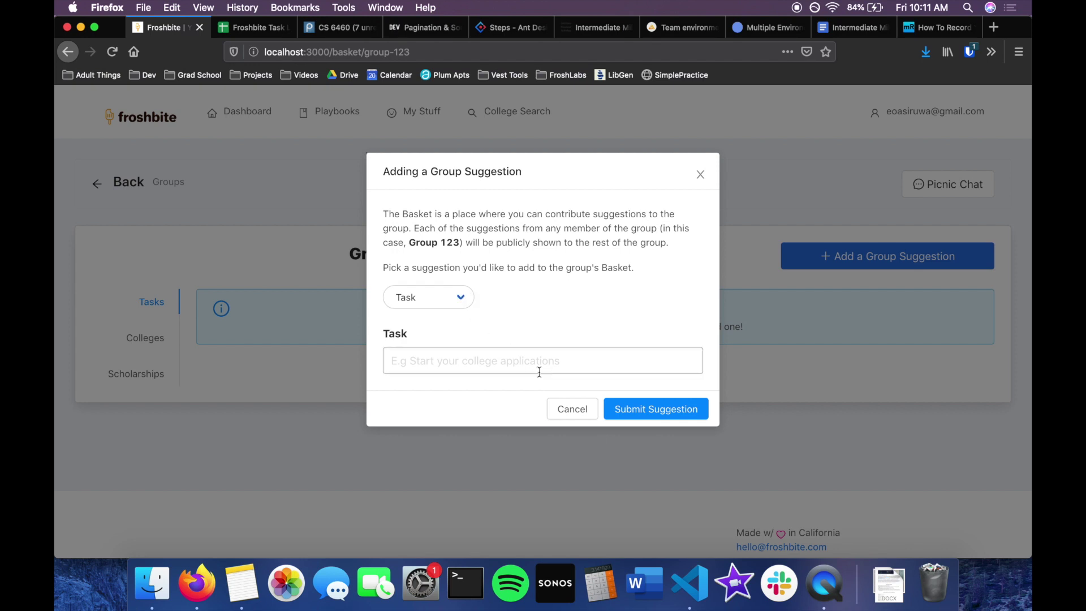
pyautogui.click(444, 297)
pyautogui.click(442, 307)
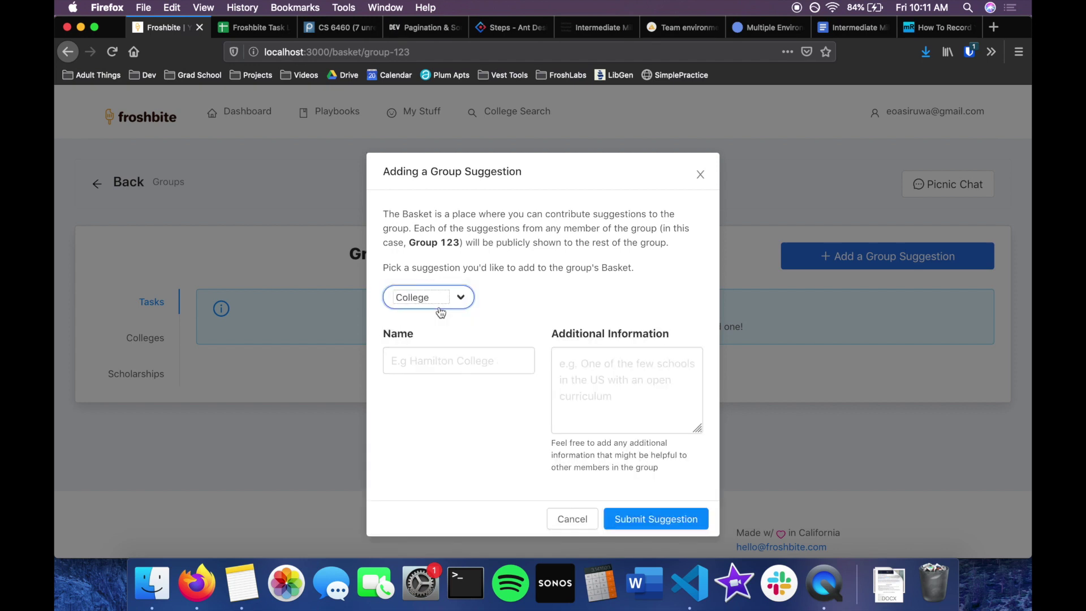
pyautogui.click(450, 299)
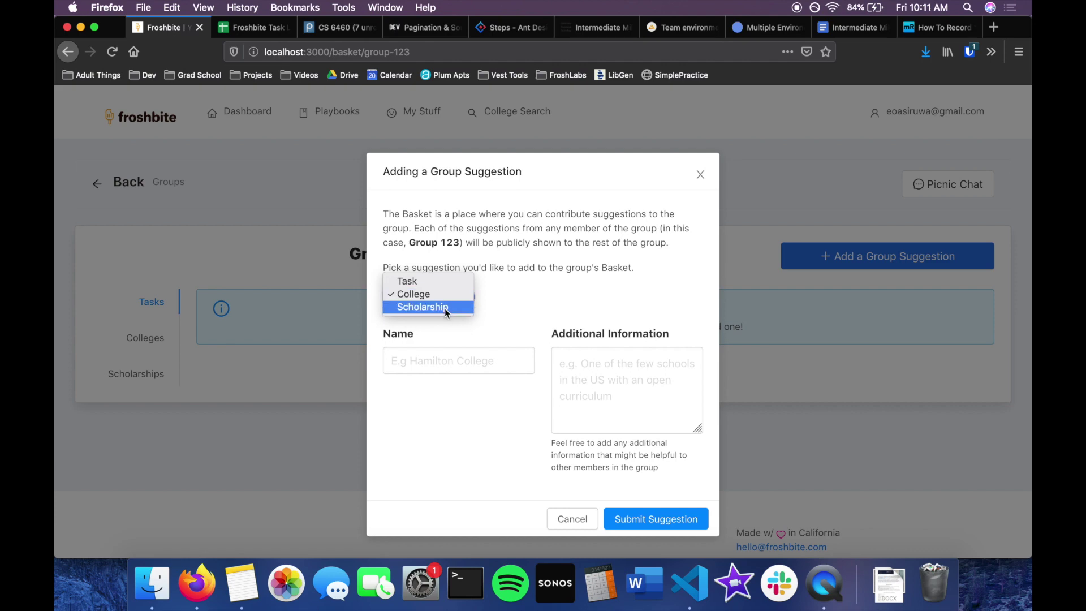
pyautogui.click(444, 307)
# Dismiss the suggestion form unsubmitted and return to the Groups page.
pyautogui.scroll(-5, 452, 311)
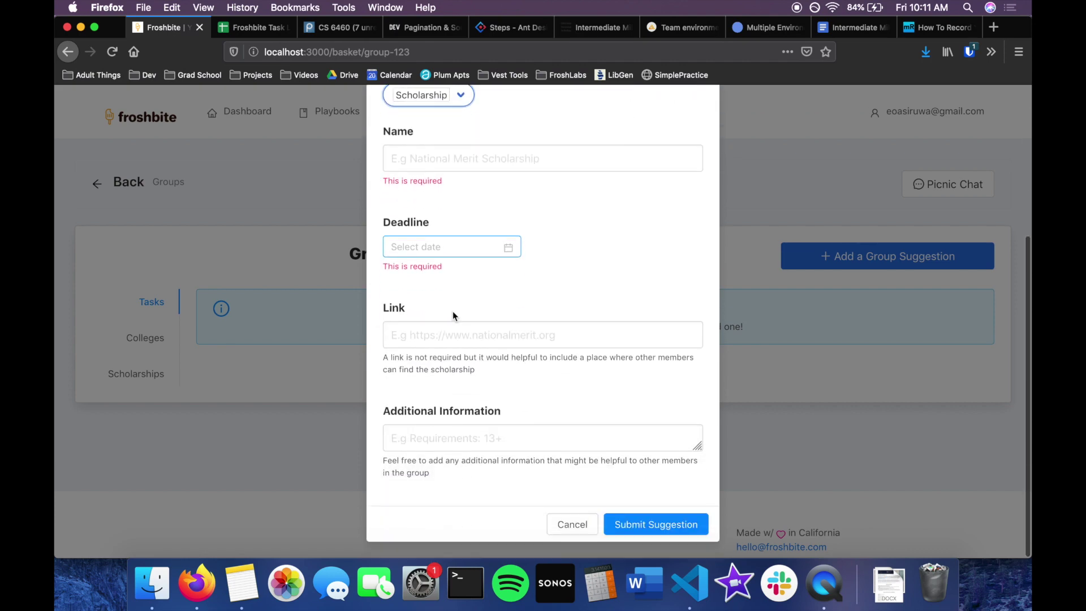
pyautogui.scroll(5, 453, 317)
pyautogui.scroll(-5, 453, 317)
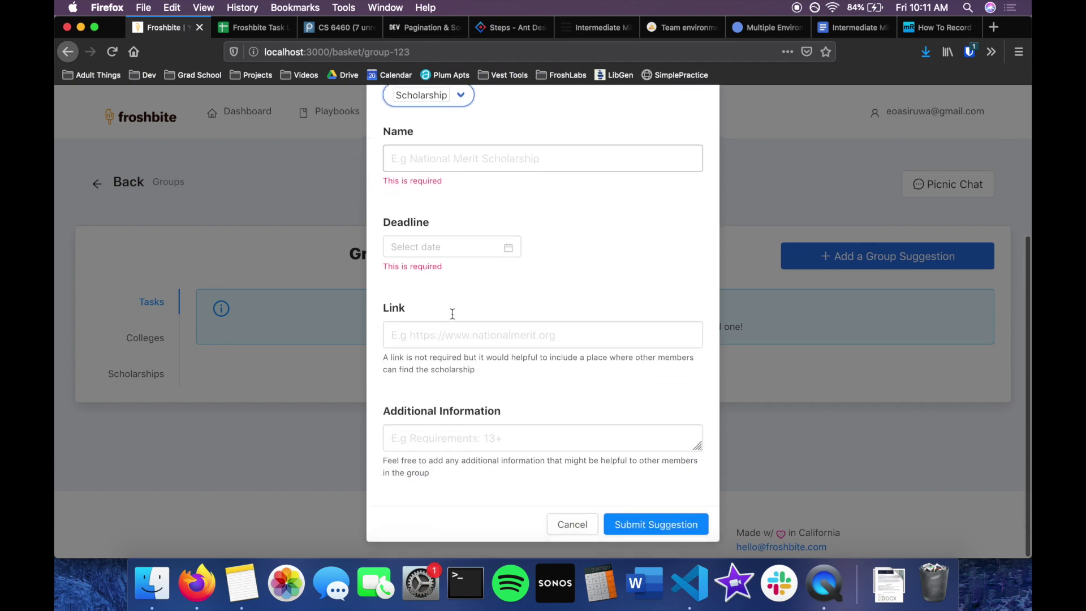
pyautogui.press('Escape')
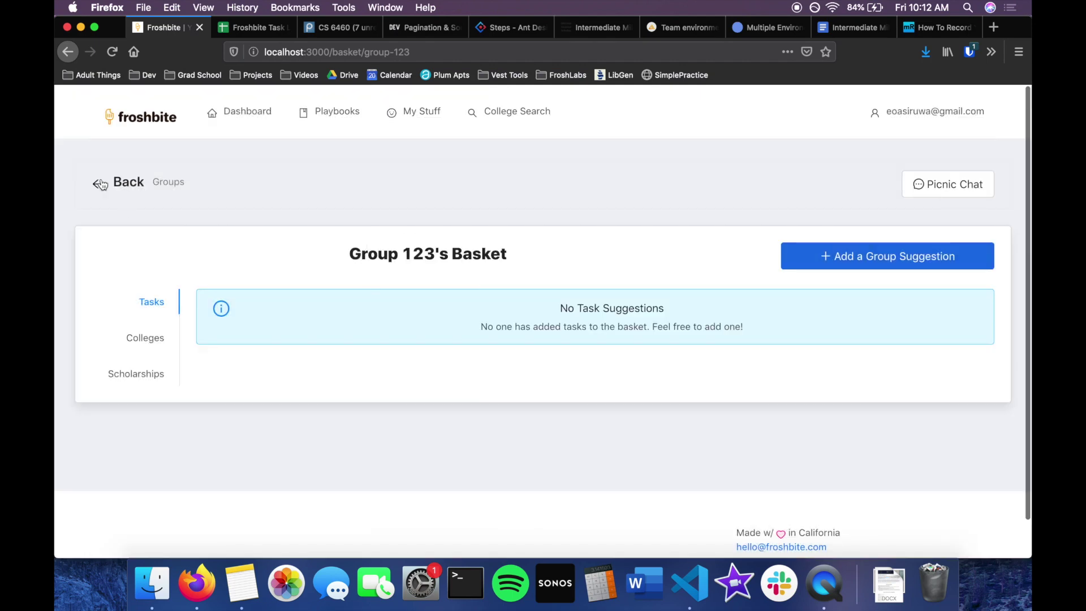
pyautogui.click(99, 186)
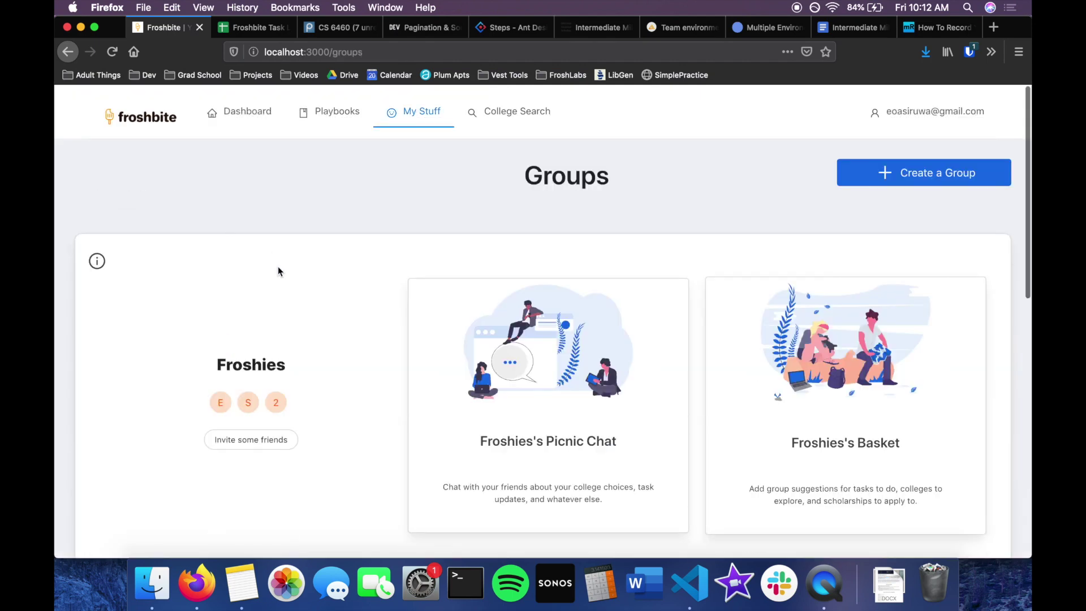
# Open the Froshies group's Picnic Chat.
pyautogui.scroll(-5, 277, 269)
pyautogui.scroll(4, 277, 271)
pyautogui.scroll(-2, 278, 272)
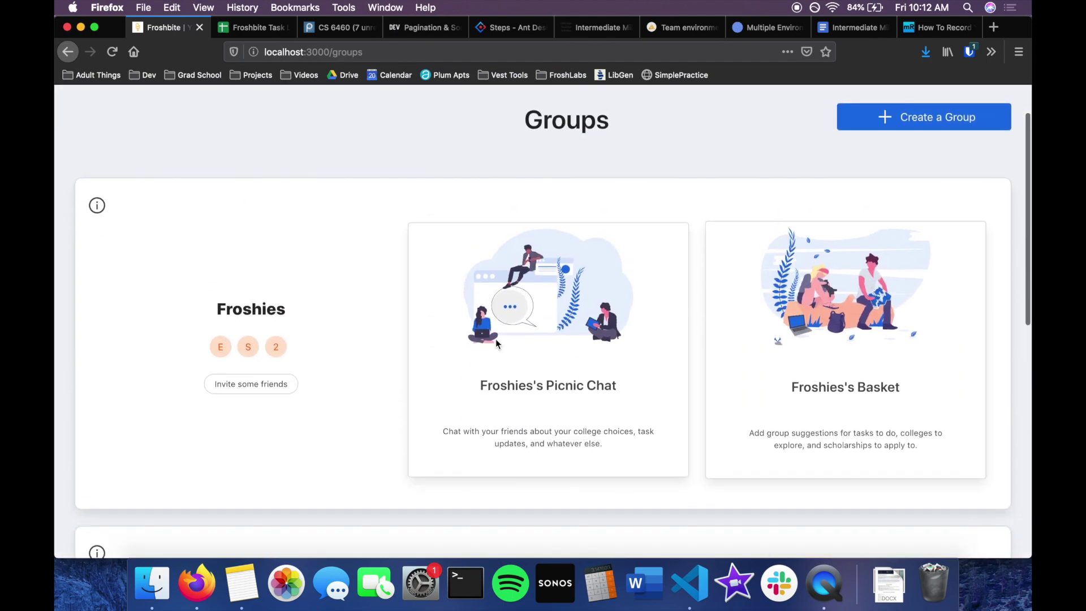
pyautogui.click(526, 390)
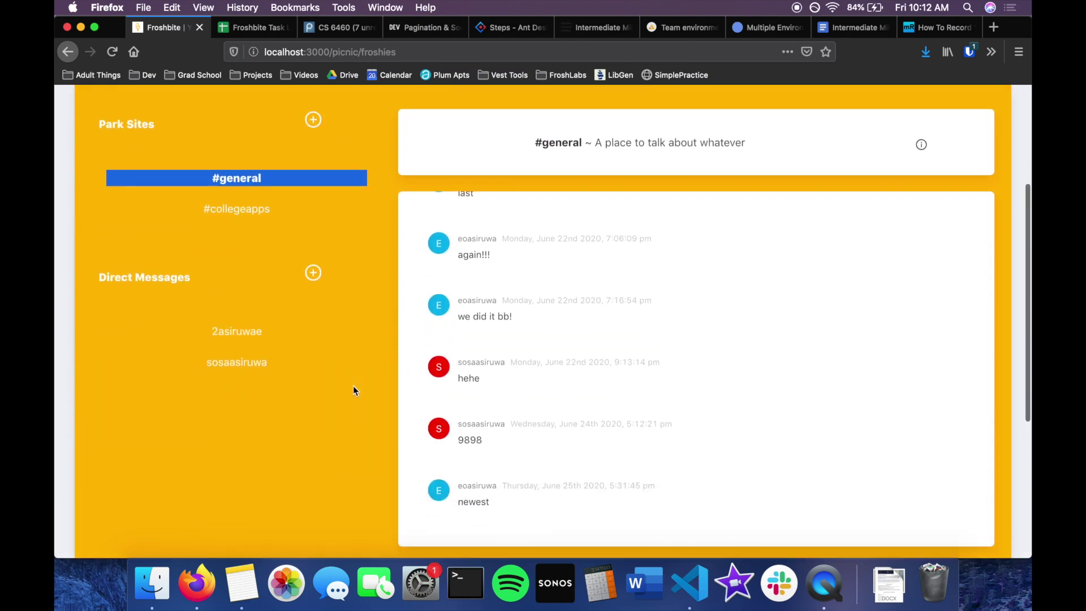
# Load older #general messages with Show Older Messages, then switch to #collegeapps.
pyautogui.scroll(-3, 500, 281)
pyautogui.scroll(-1, 500, 281)
pyautogui.scroll(5, 293, 369)
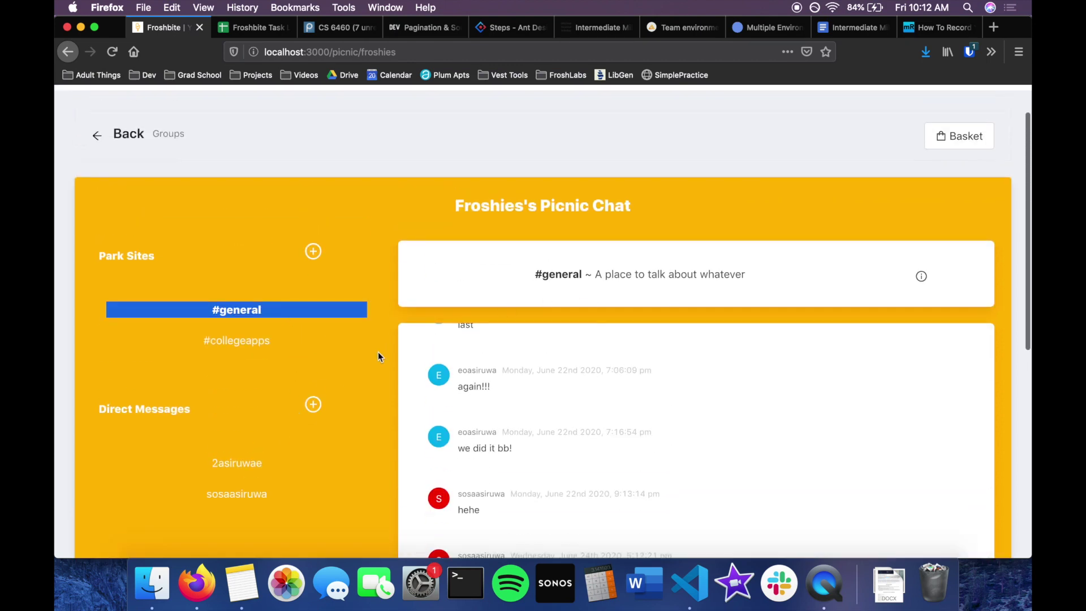
pyautogui.scroll(-5, 378, 352)
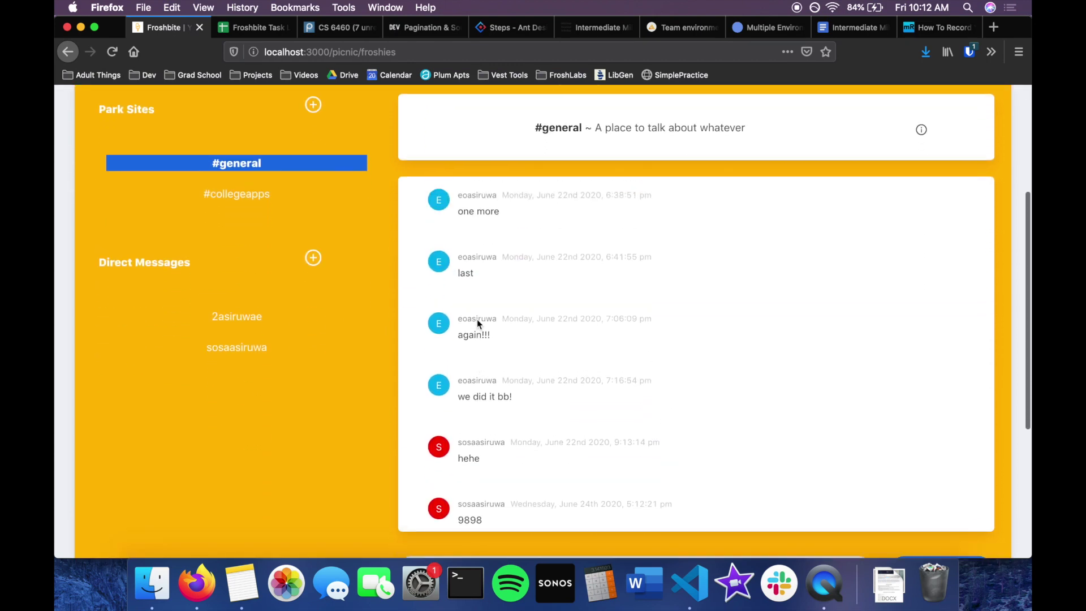
pyautogui.scroll(5, 477, 319)
pyautogui.scroll(-6, 477, 319)
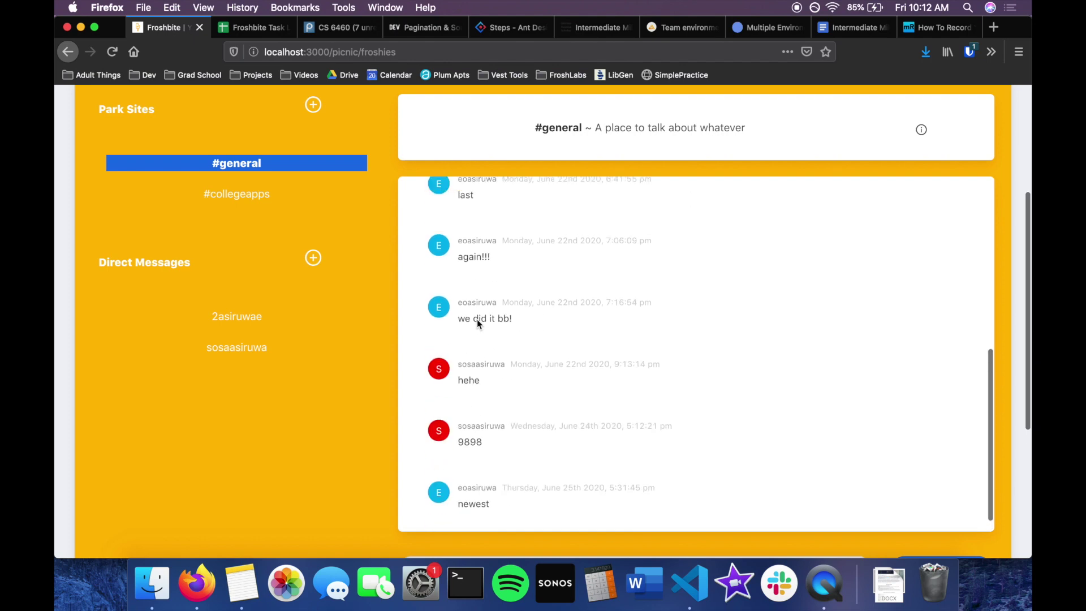
pyautogui.scroll(2, 477, 319)
pyautogui.scroll(-5, 476, 319)
pyautogui.scroll(2, 477, 319)
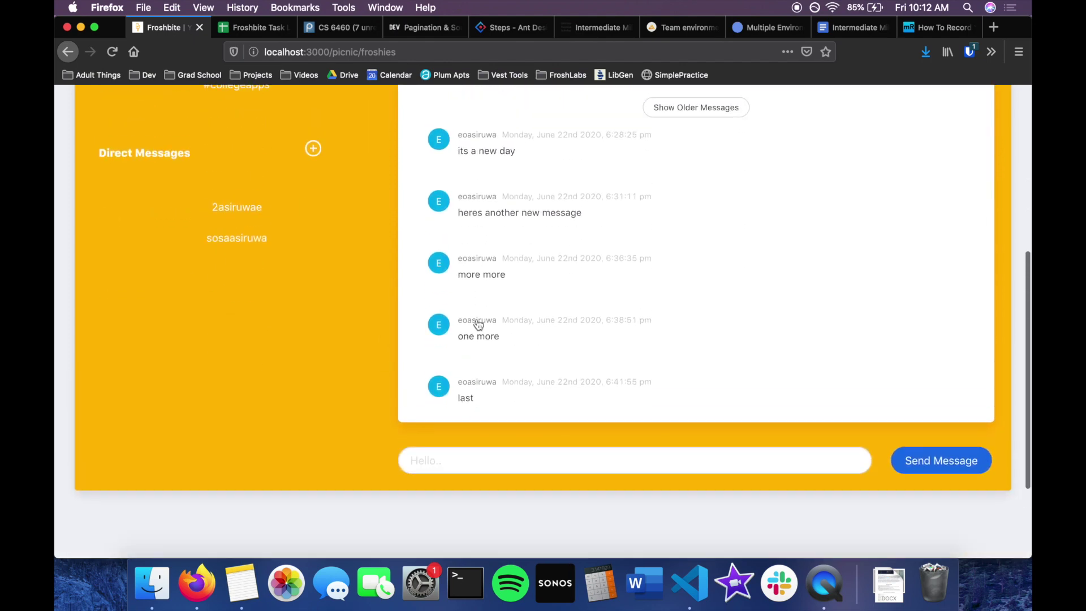
pyautogui.scroll(-5, 477, 324)
pyautogui.scroll(2, 327, 332)
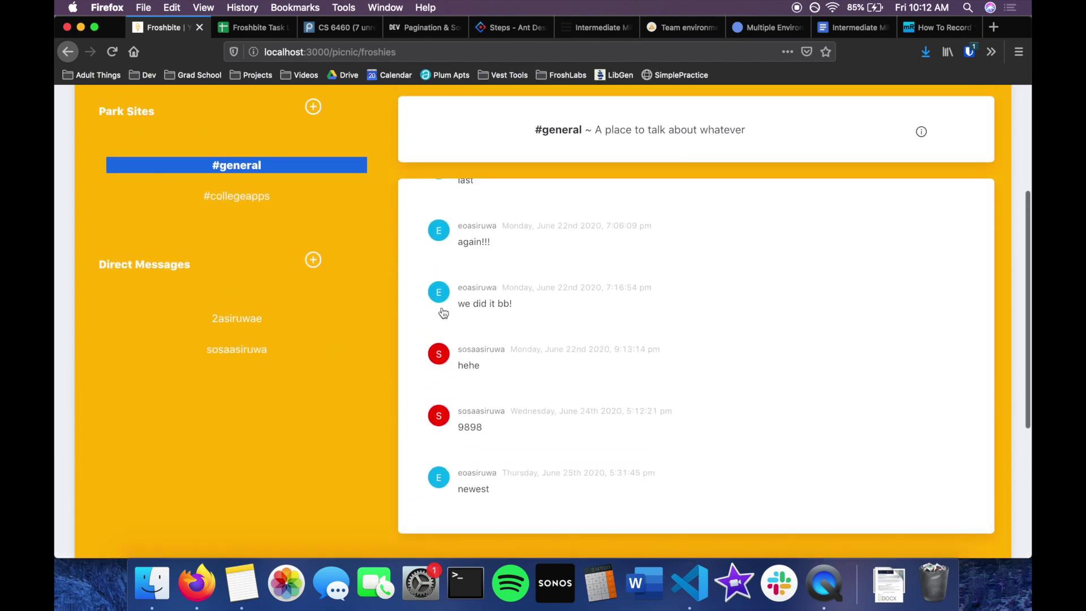
pyautogui.scroll(5, 490, 446)
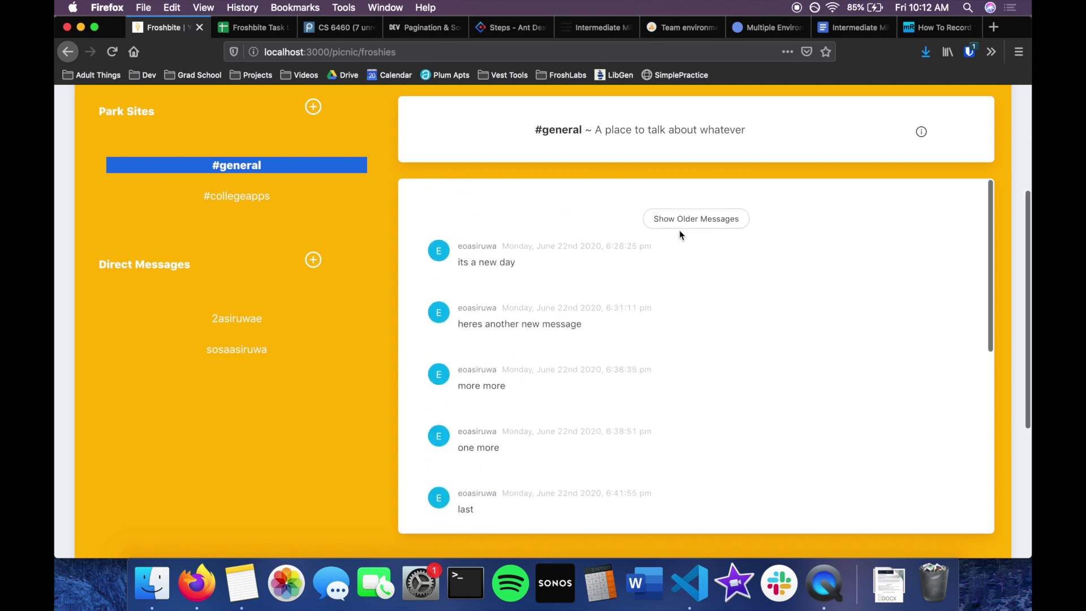
pyautogui.click(697, 221)
pyautogui.scroll(-5, 640, 290)
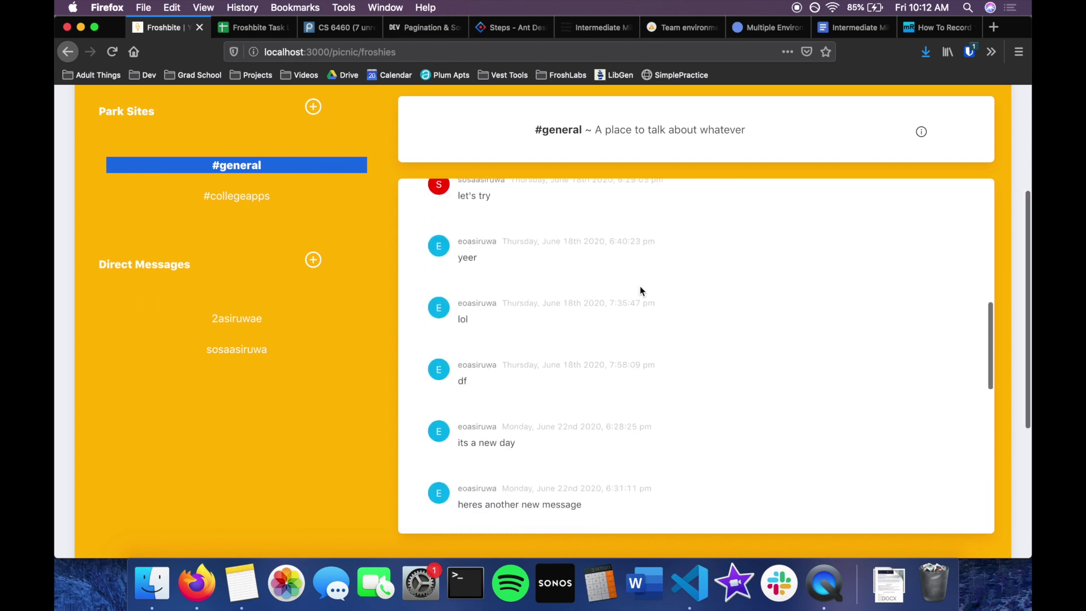
pyautogui.scroll(3, 640, 288)
pyautogui.scroll(-10, 640, 288)
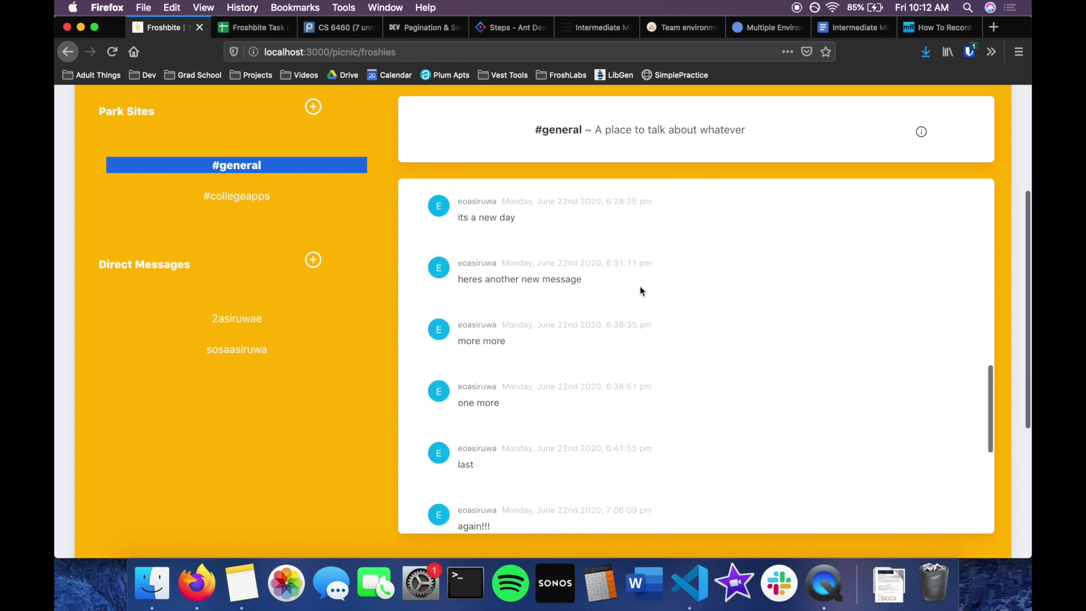
pyautogui.click(224, 195)
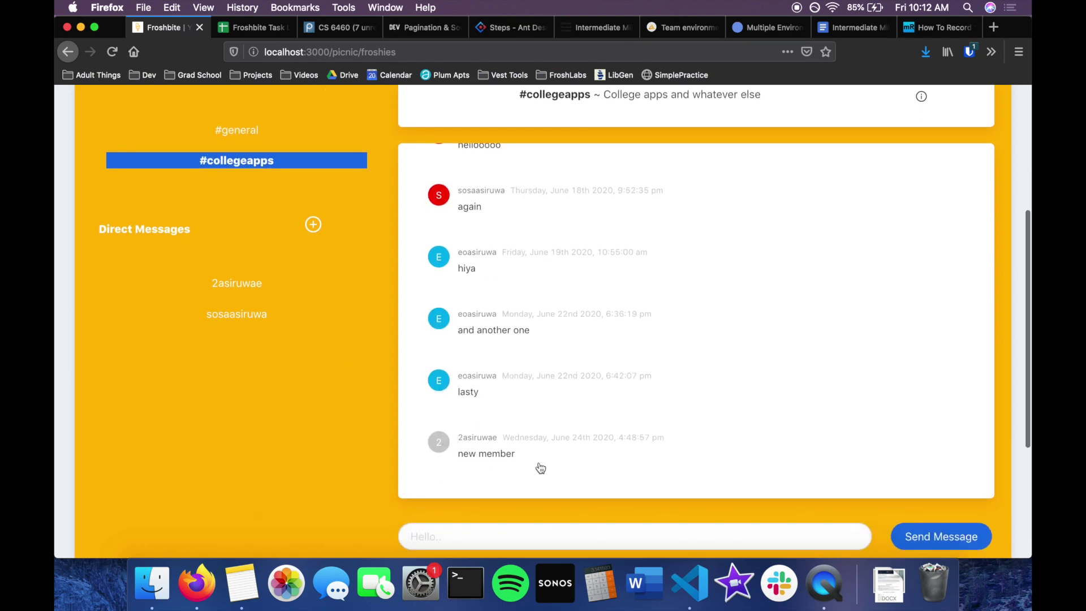
# Scroll through #collegeapps, then open direct messages with both members; the second has no messages.
pyautogui.scroll(3, 555, 335)
pyautogui.scroll(-2, 553, 334)
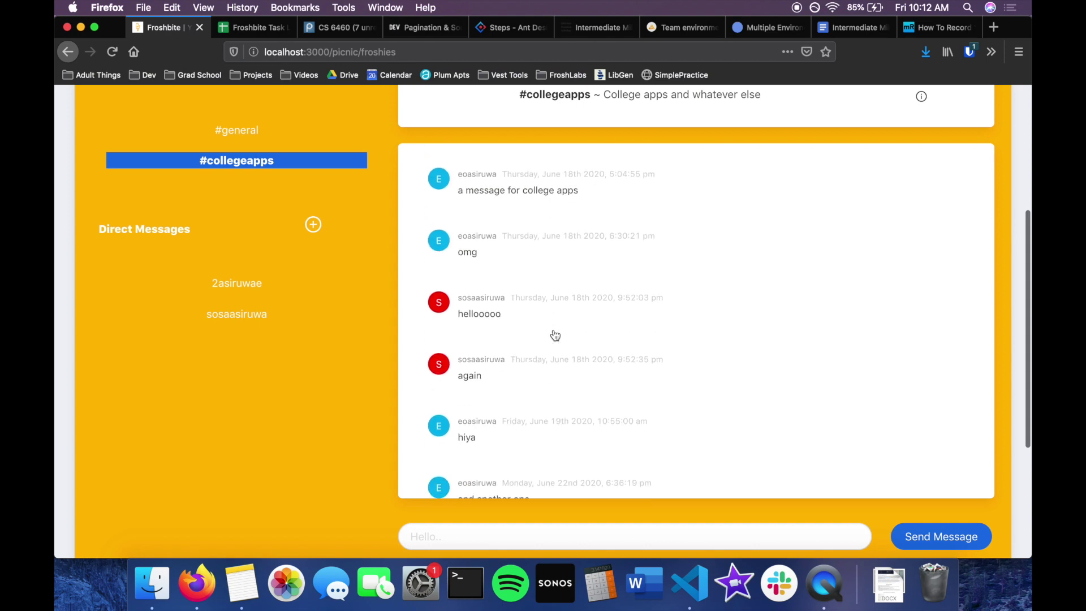
pyautogui.scroll(2, 492, 301)
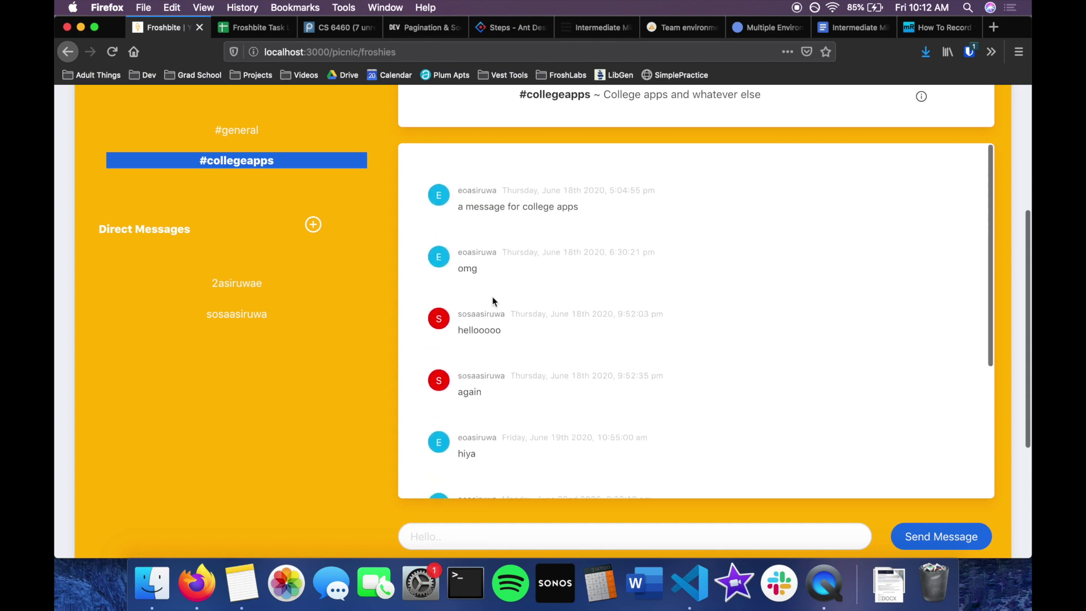
pyautogui.scroll(3, 567, 237)
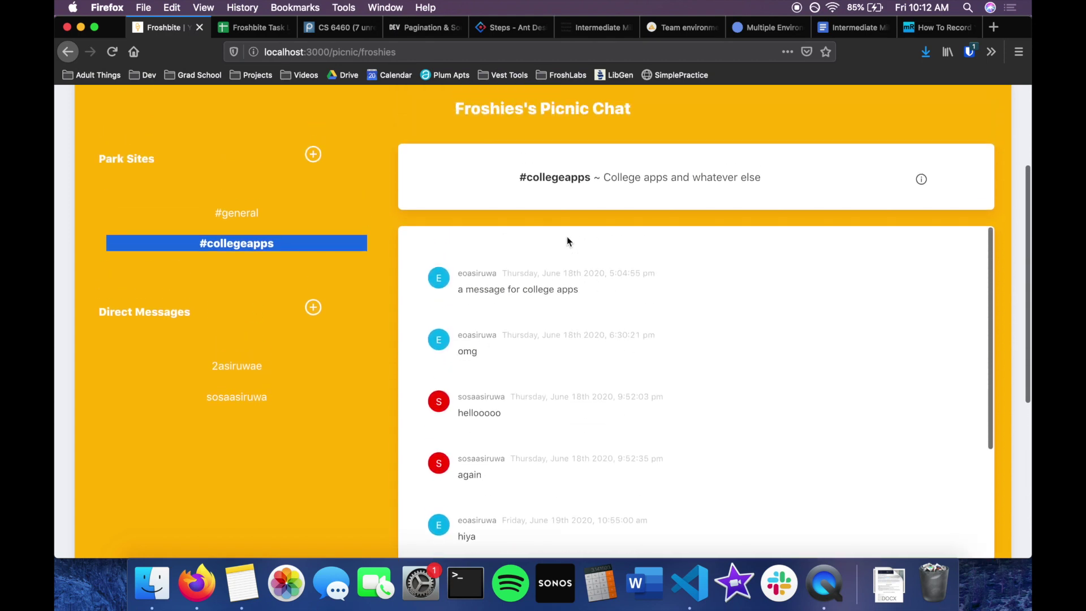
pyautogui.scroll(-2, 263, 395)
pyautogui.click(263, 395)
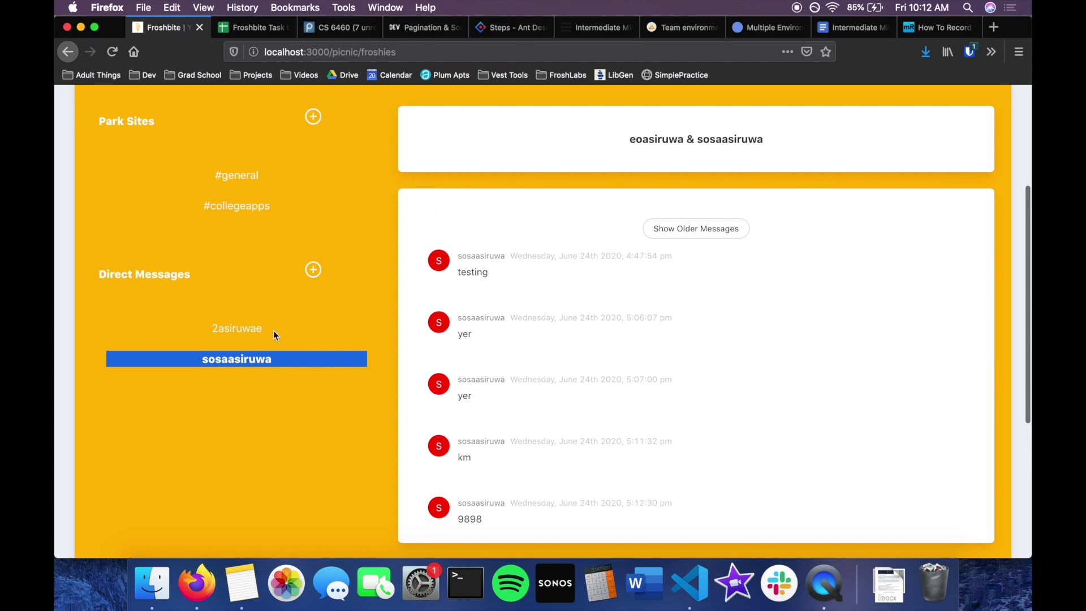
pyautogui.click(273, 330)
pyautogui.scroll(3, 223, 416)
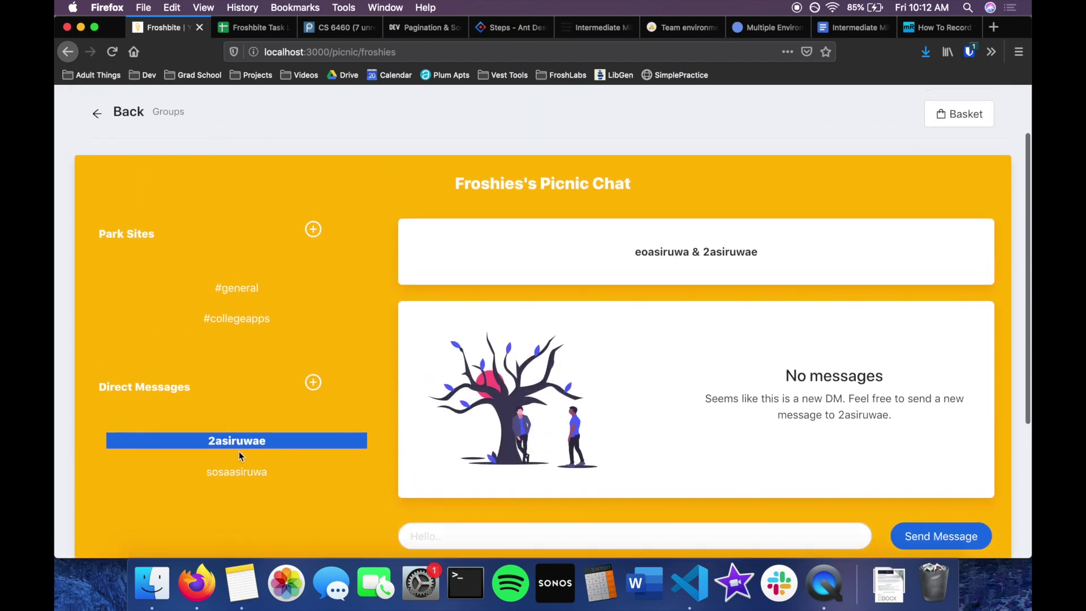
pyautogui.scroll(3, 277, 443)
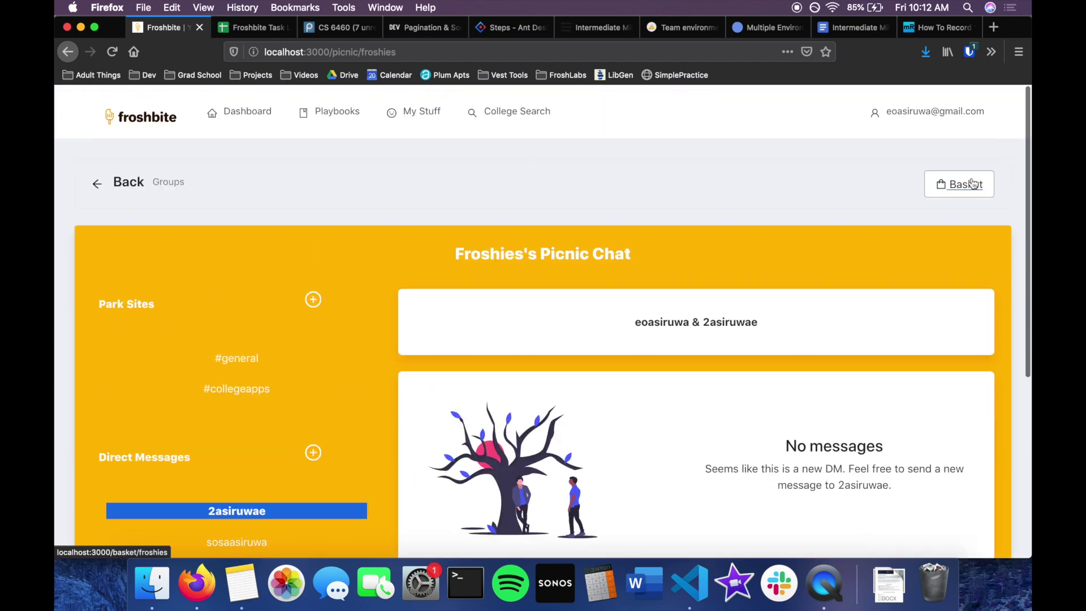
# Browse the Froshies Basket's college and scholarship suggestions, closing the National Merit Scholarship page.
pyautogui.click(789, 270)
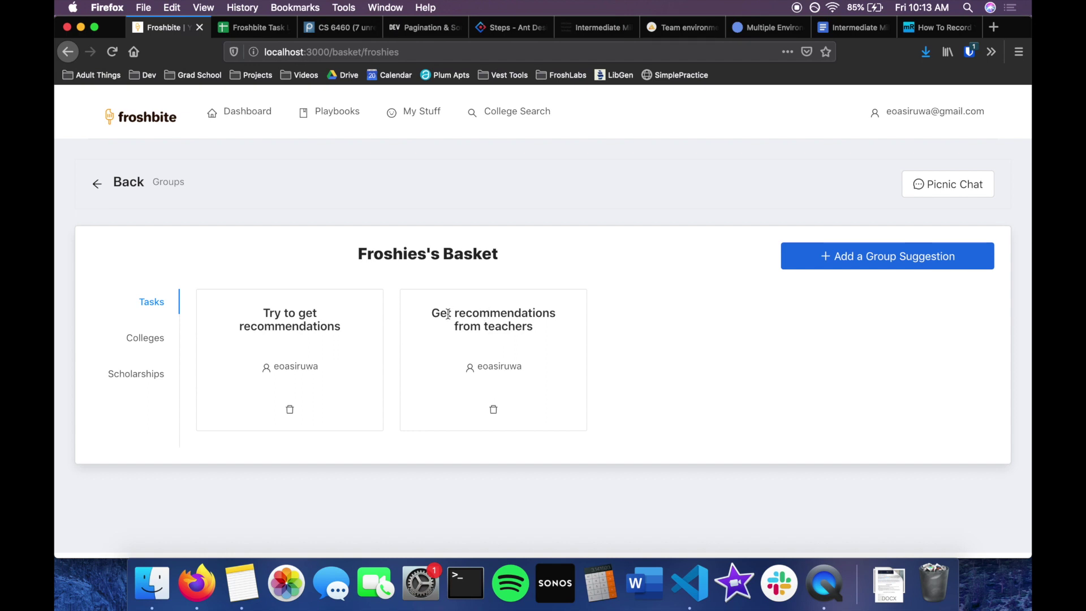
pyautogui.click(142, 338)
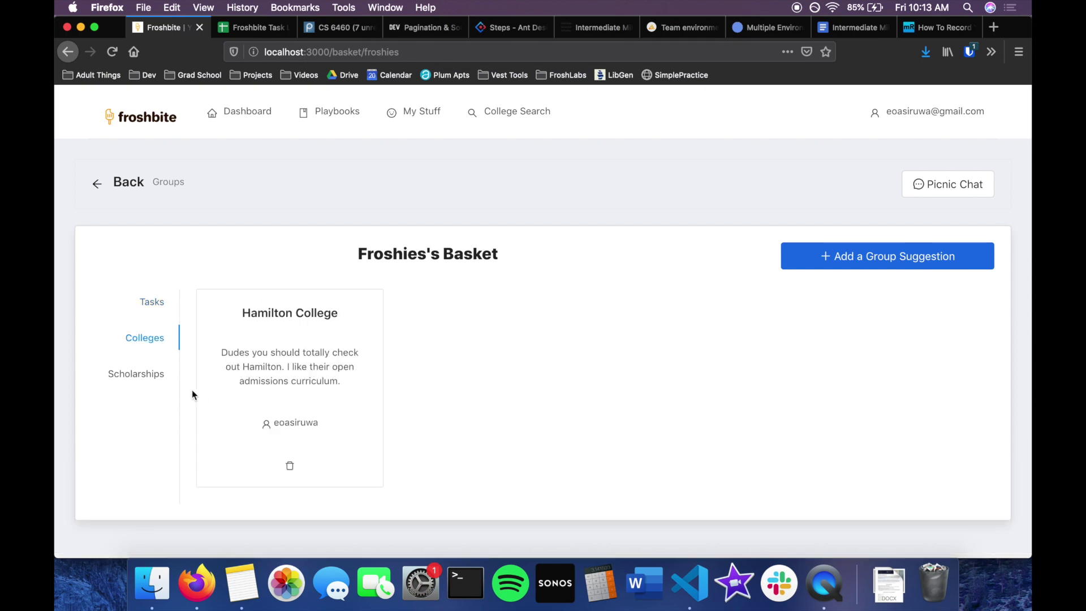
pyautogui.click(154, 375)
pyautogui.scroll(-3, 155, 378)
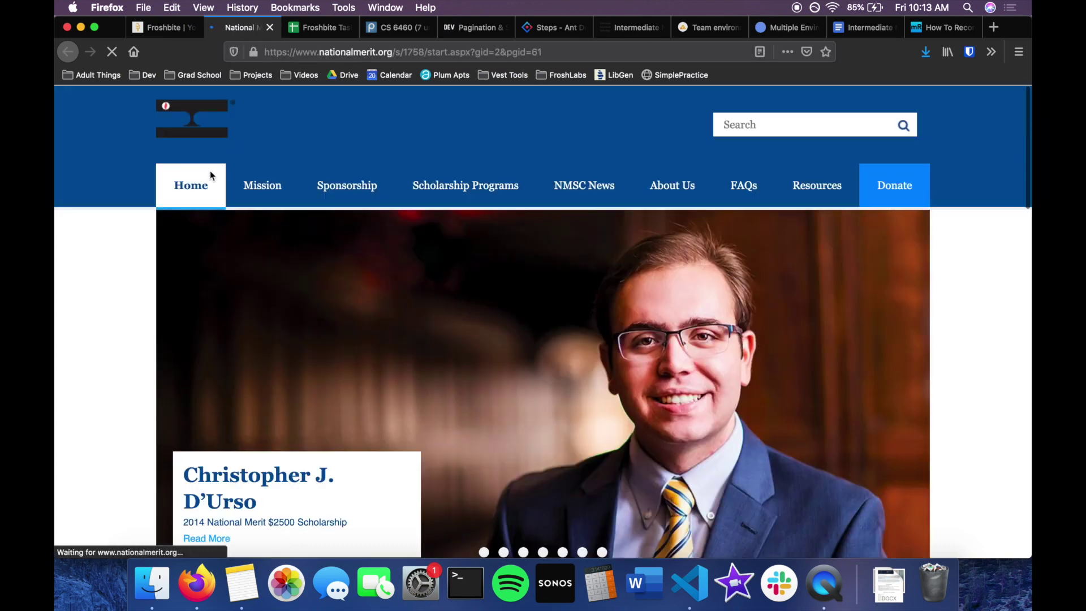
pyautogui.press('super+w')
pyautogui.scroll(3, 225, 218)
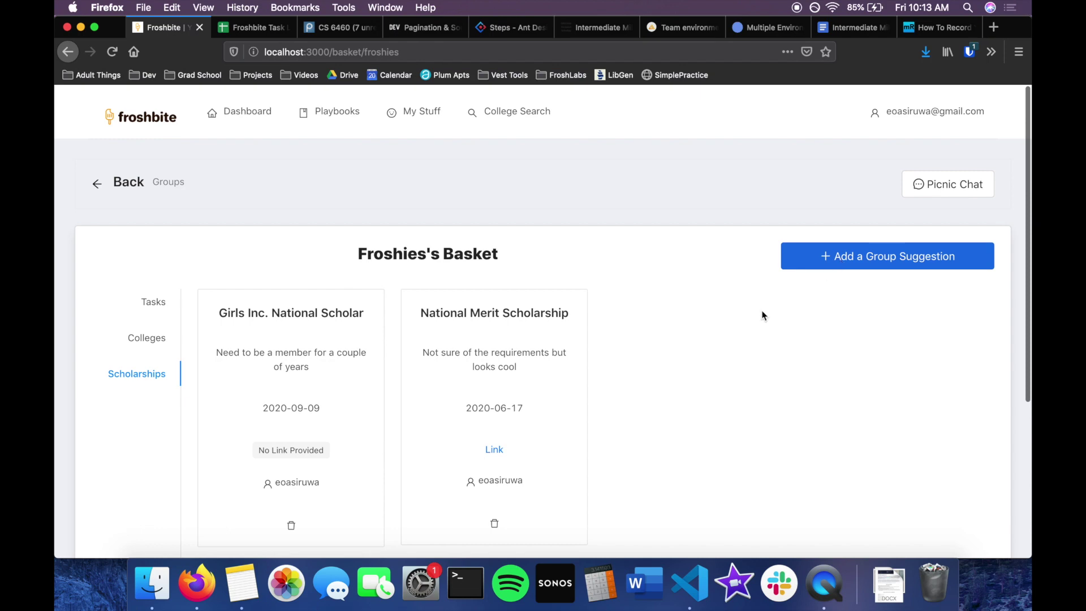
pyautogui.scroll(-1, 792, 272)
# Submit the group task suggestion 'Start your applications!' and view the basket's Tasks list.
pyautogui.click(857, 207)
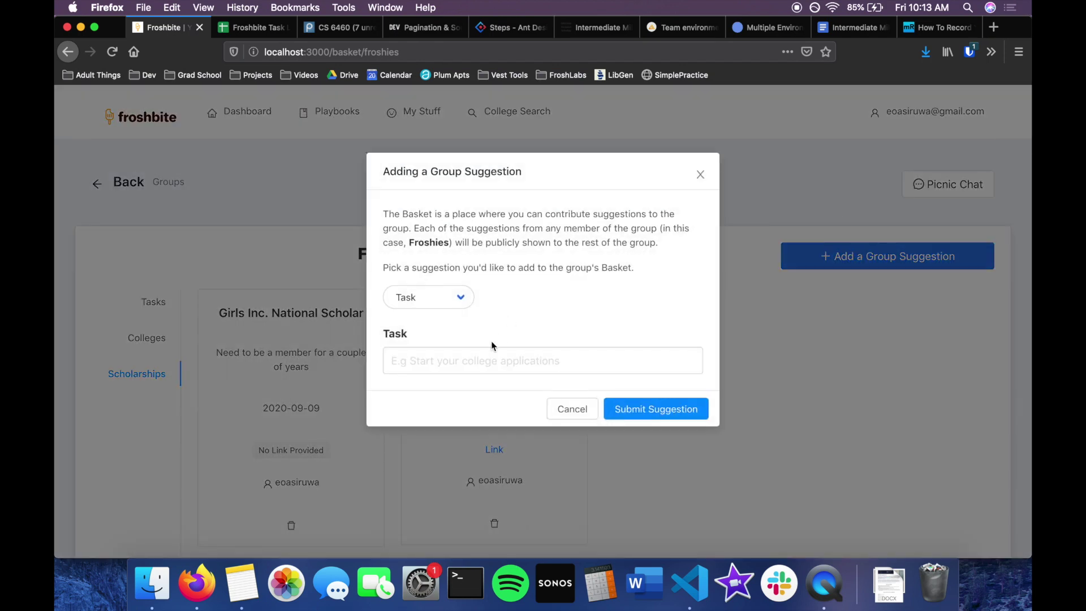
pyautogui.click(485, 361)
pyautogui.write('Start your applications!')
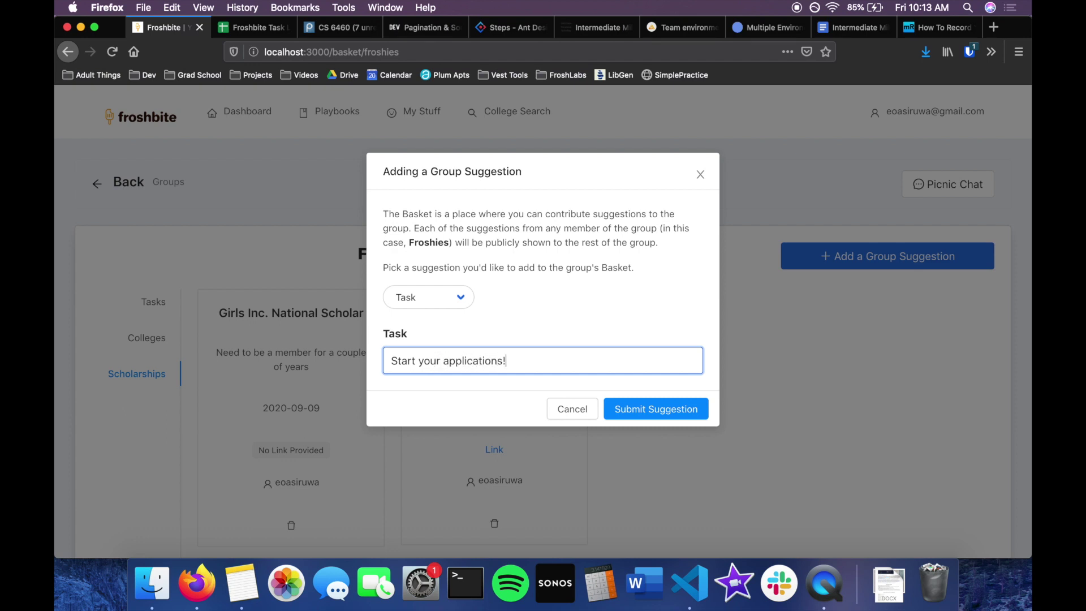
pyautogui.click(652, 409)
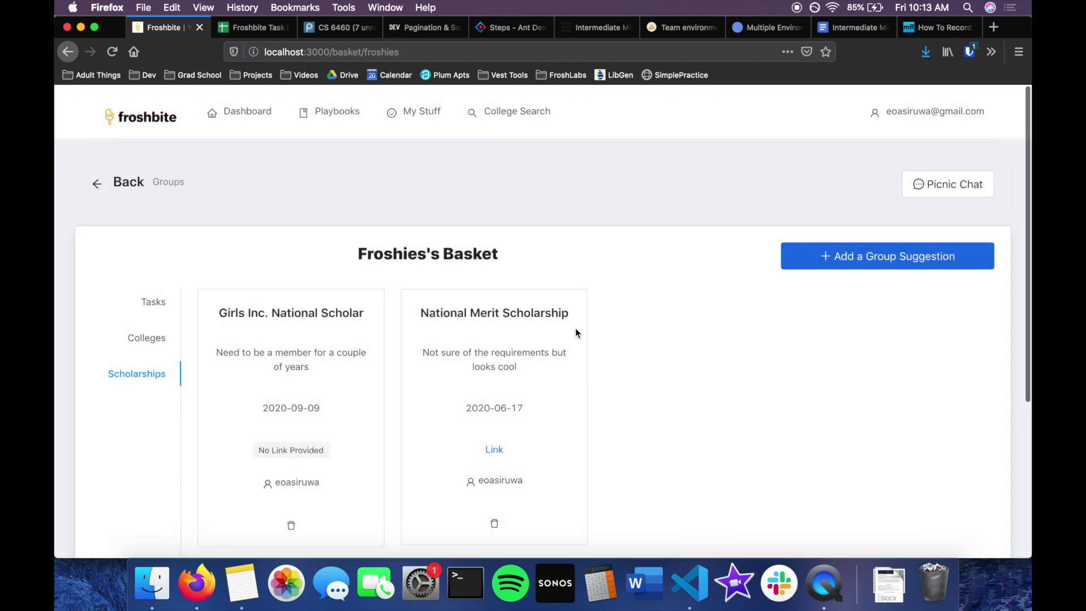
pyautogui.scroll(-2, 146, 305)
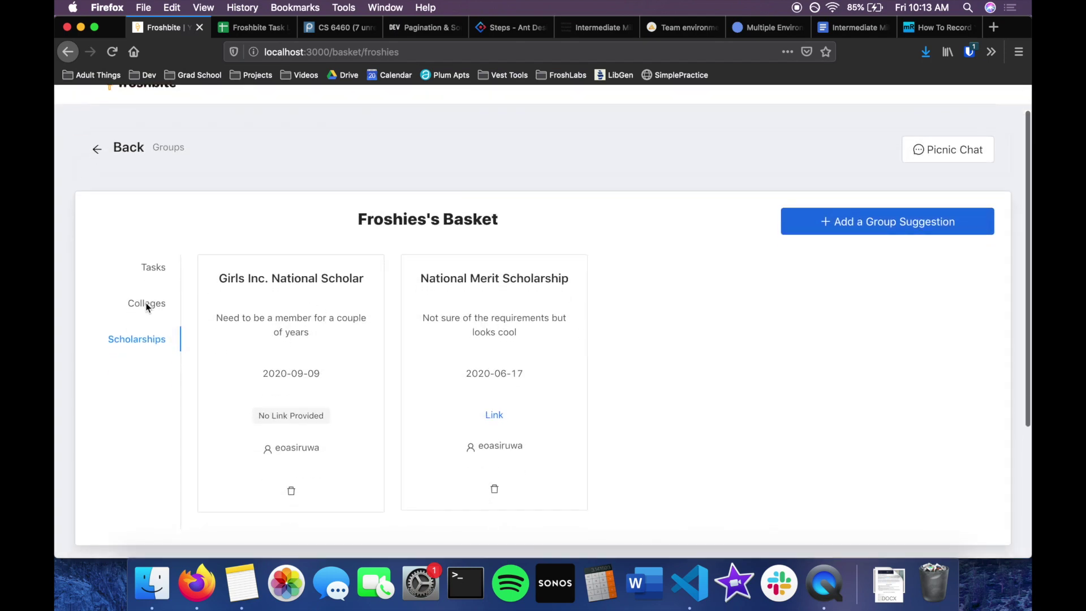
pyautogui.click(159, 264)
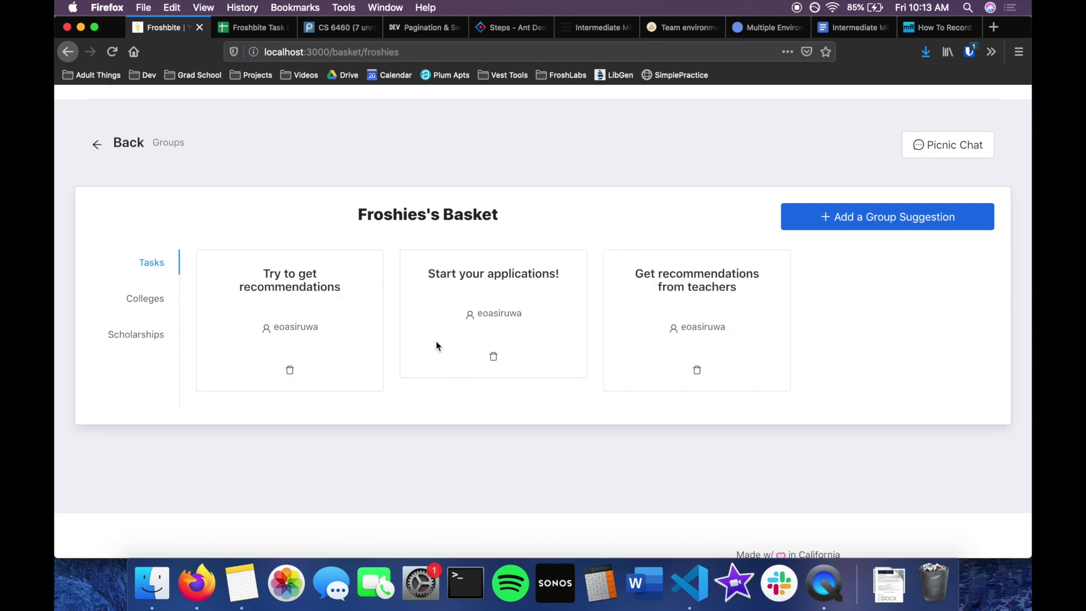
# Go to My Stuff > Colleges to see three planned colleges with task-completion percentages.
pyautogui.scroll(2, 452, 362)
pyautogui.moveTo(421, 113)
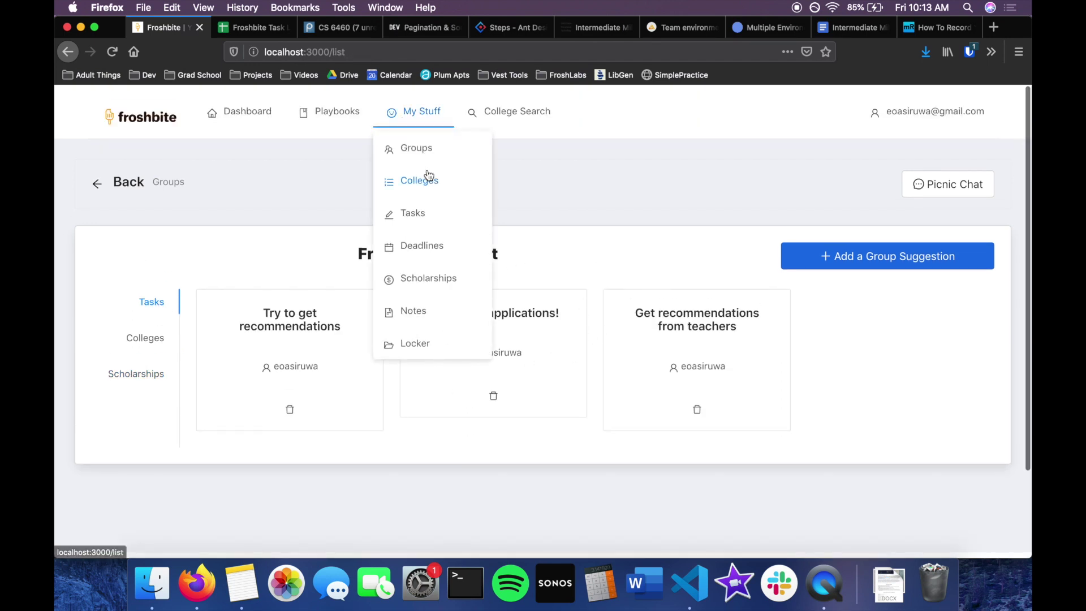
pyautogui.click(424, 179)
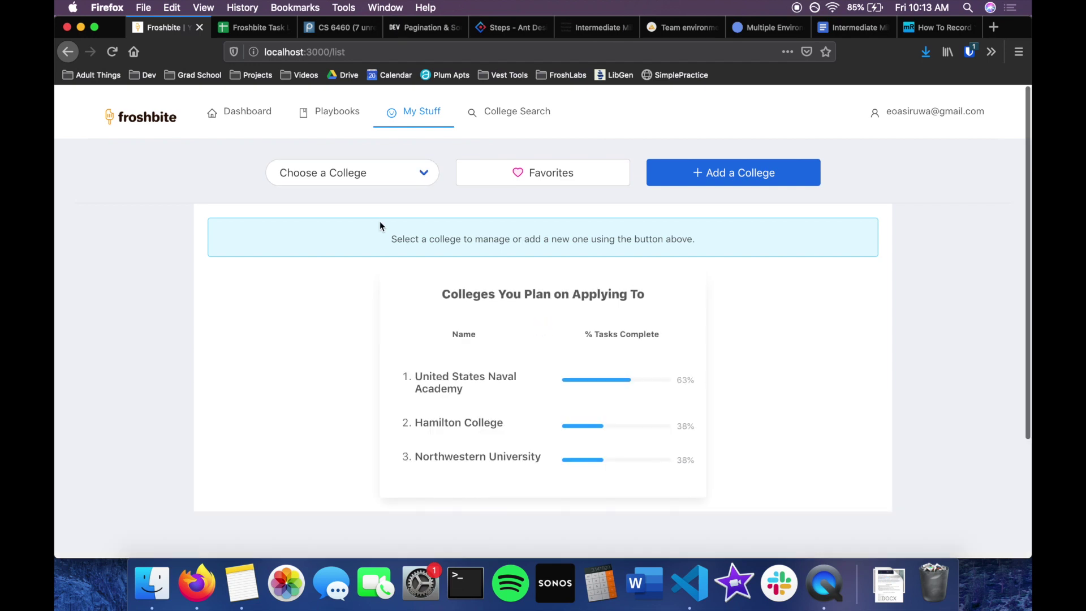
pyautogui.scroll(-5, 380, 226)
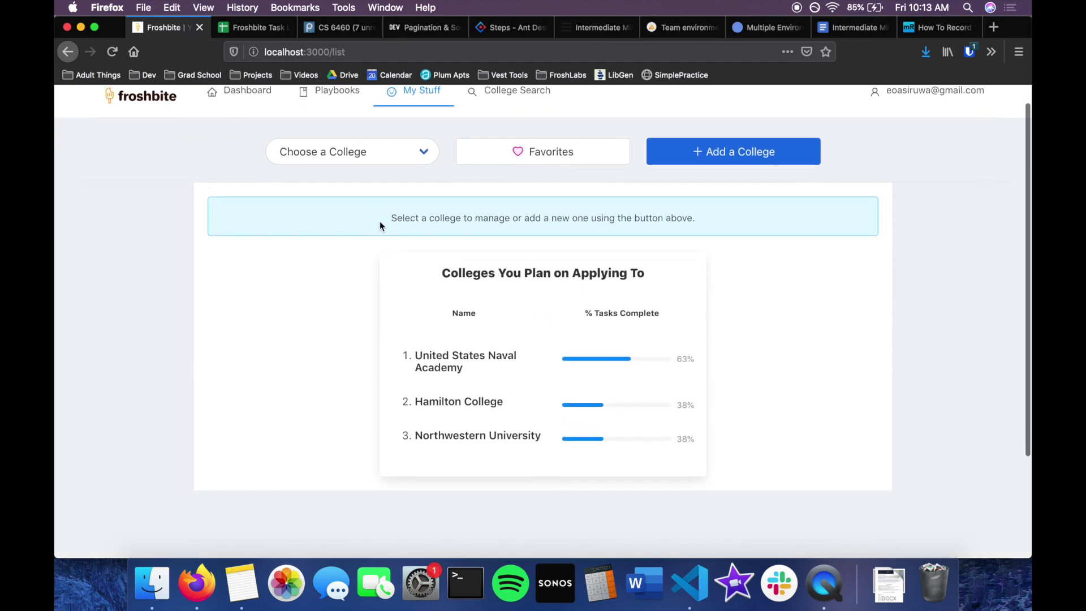
pyautogui.scroll(5, 380, 225)
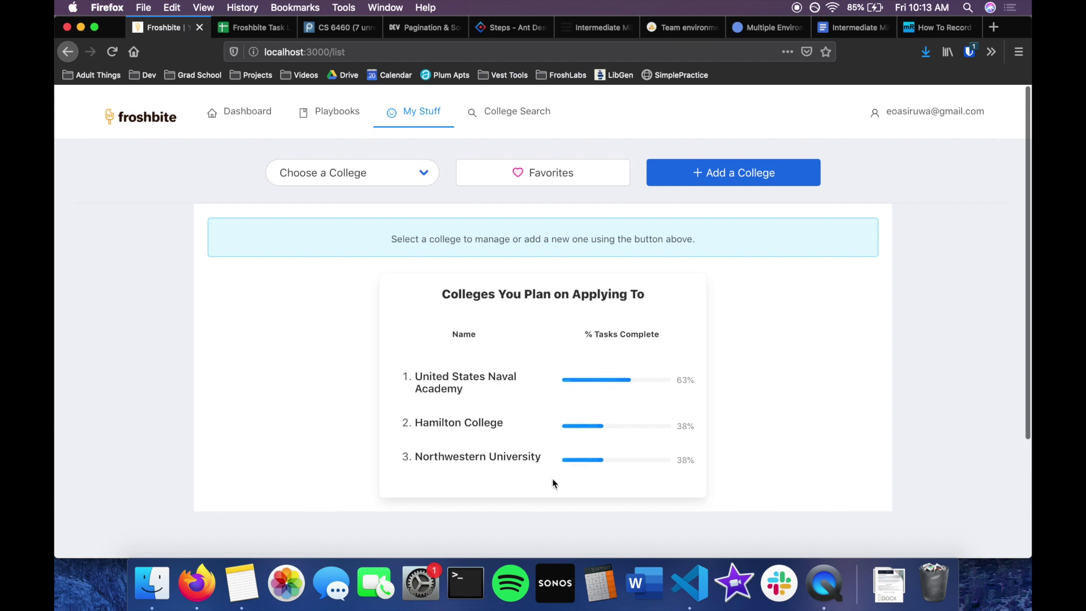
pyautogui.click(563, 173)
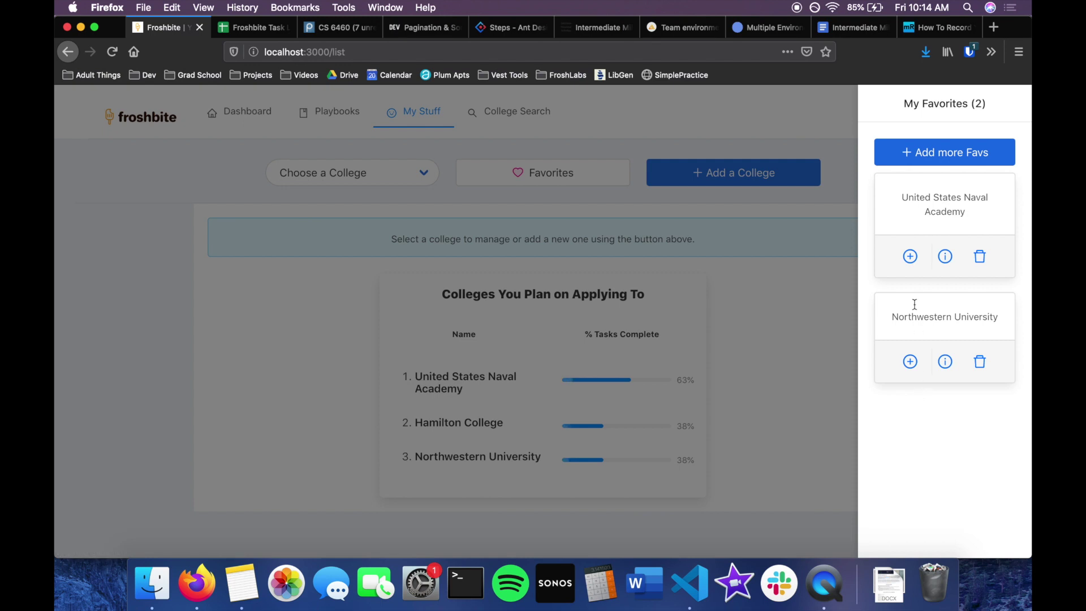
# Add the United States Naval Academy from My Favorites, then open Hamilton College's application.
pyautogui.click(911, 260)
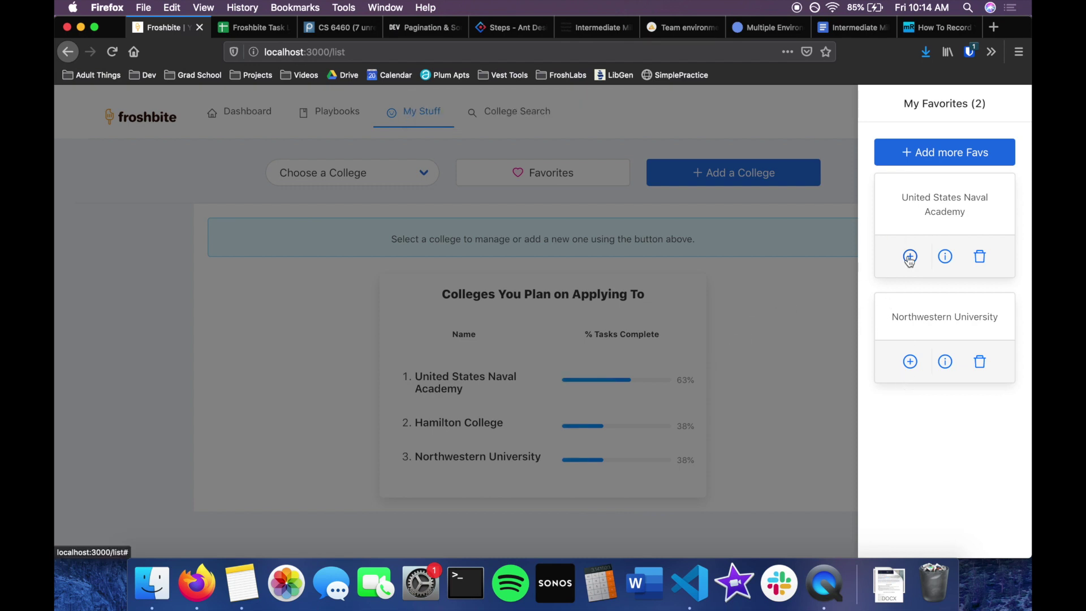
pyautogui.click(459, 423)
# Review Hamilton College's application tasks, now 25% complete with recommendation letters unchecked.
pyautogui.scroll(-3, 399, 254)
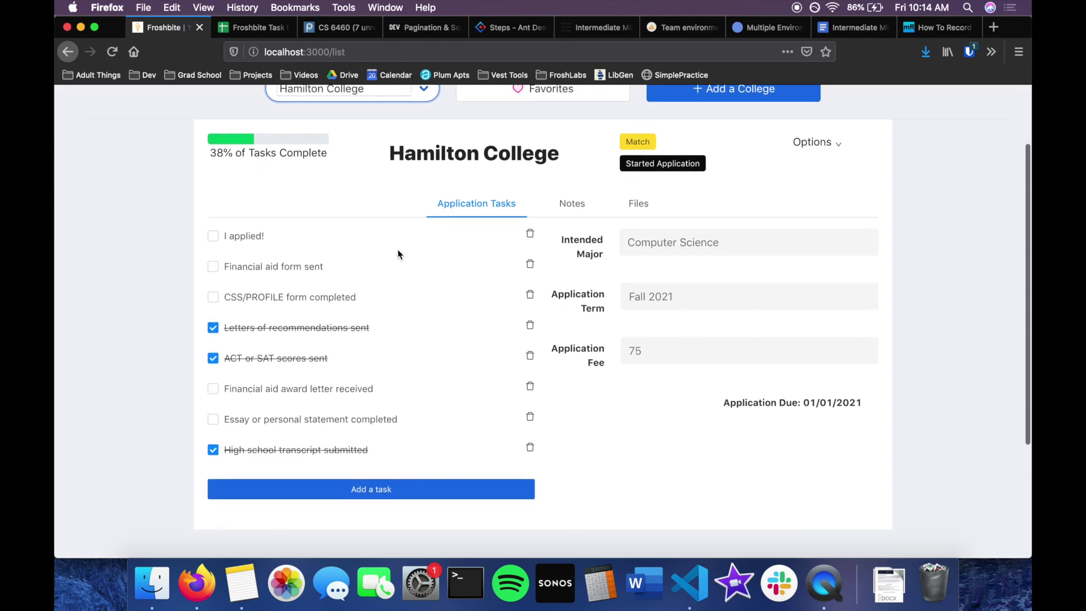
pyautogui.scroll(1, 399, 254)
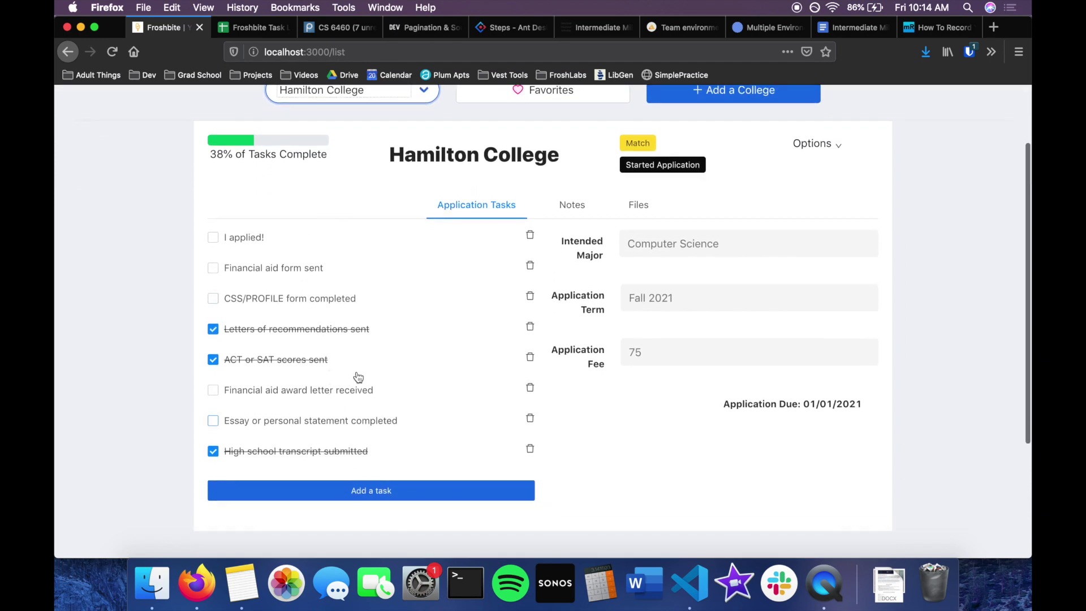
pyautogui.scroll(3, 436, 313)
pyautogui.scroll(-3, 435, 312)
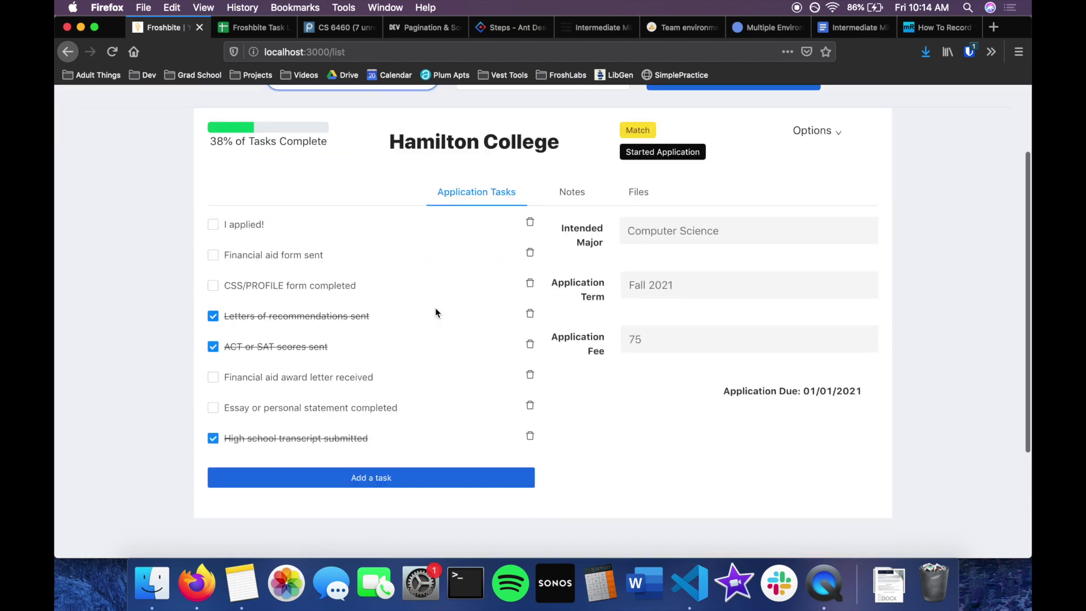
pyautogui.scroll(1, 275, 256)
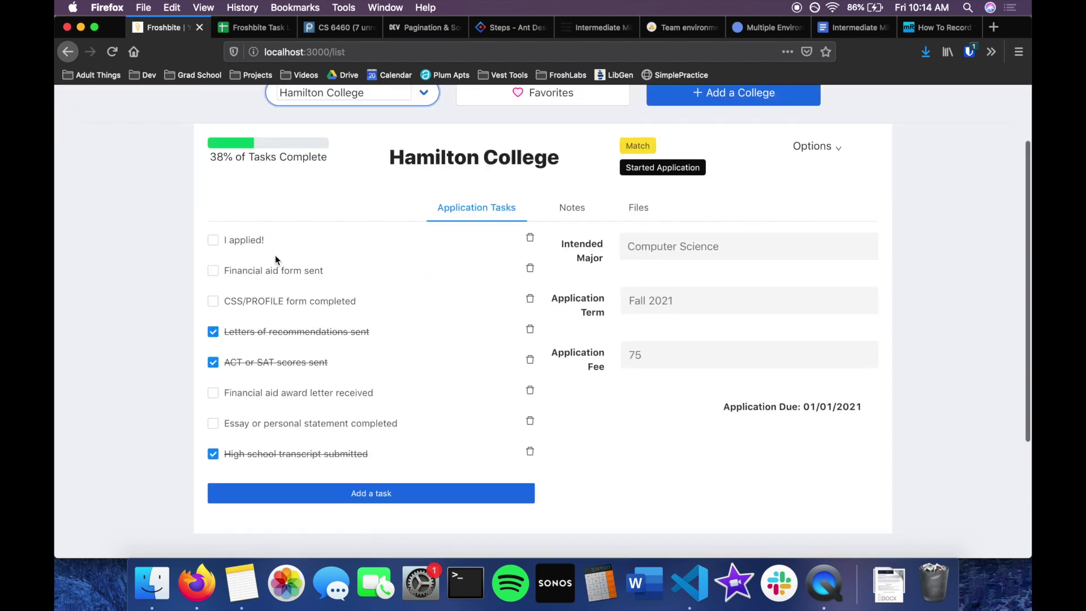
pyautogui.scroll(-1, 267, 336)
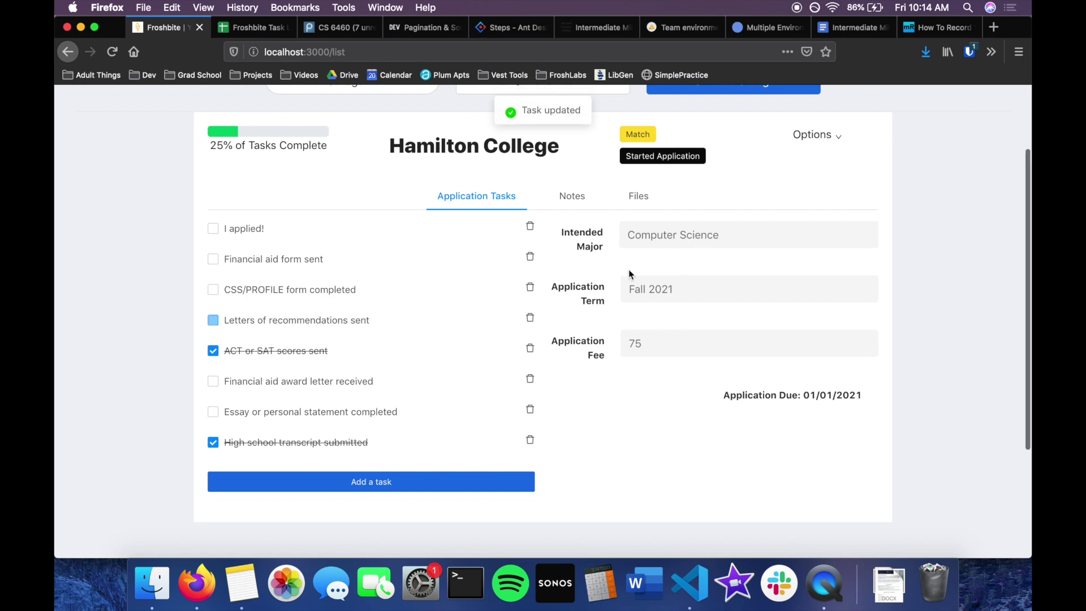
pyautogui.scroll(3, 642, 189)
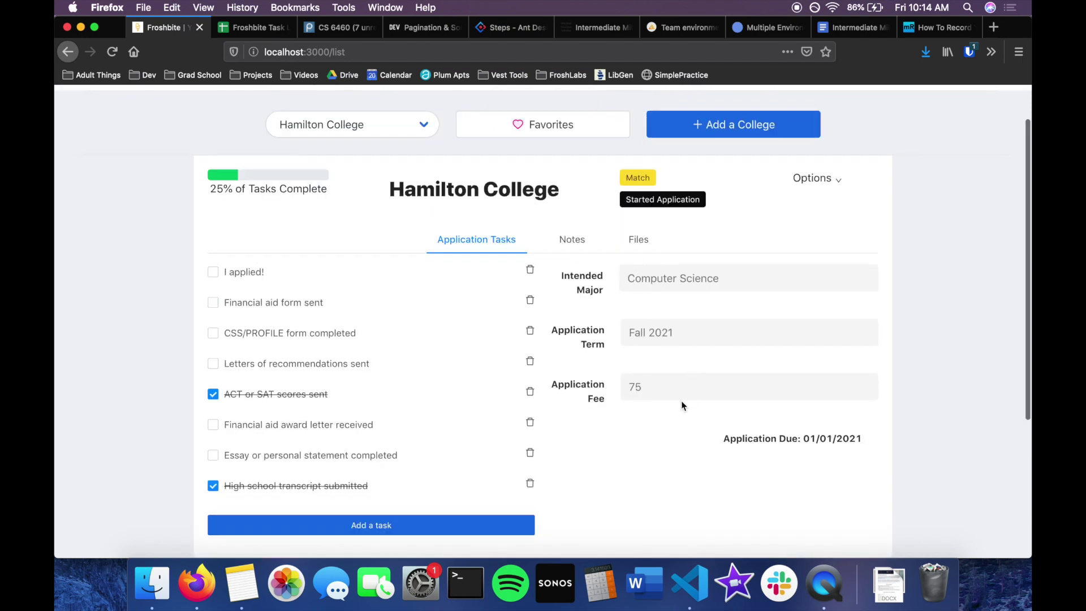
pyautogui.scroll(-3, 577, 209)
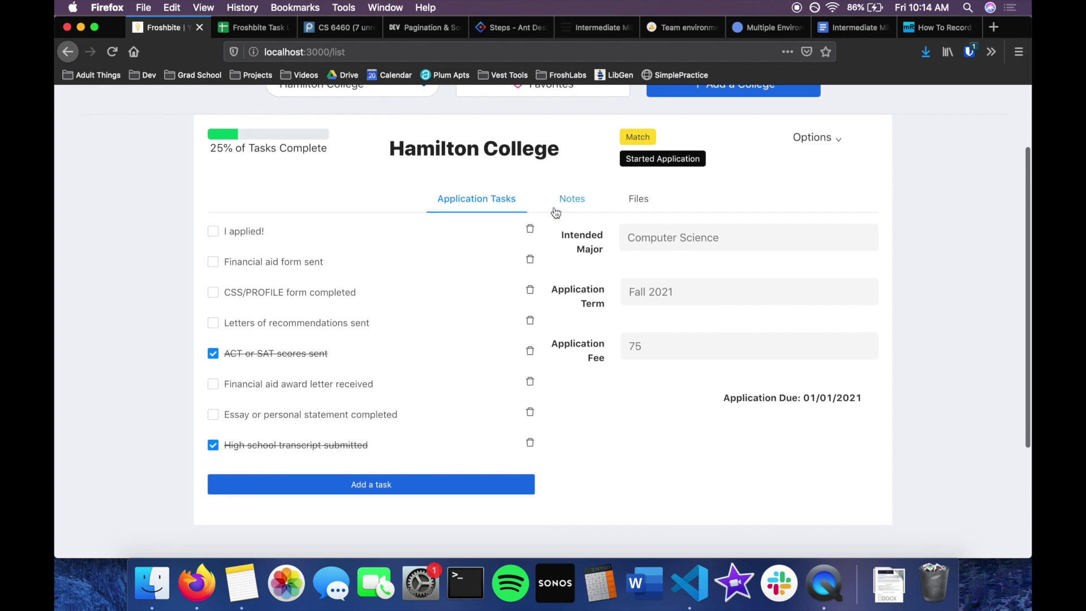
# View Hamilton College's Notes, Files and Options, then return to Application Tasks.
pyautogui.click(574, 210)
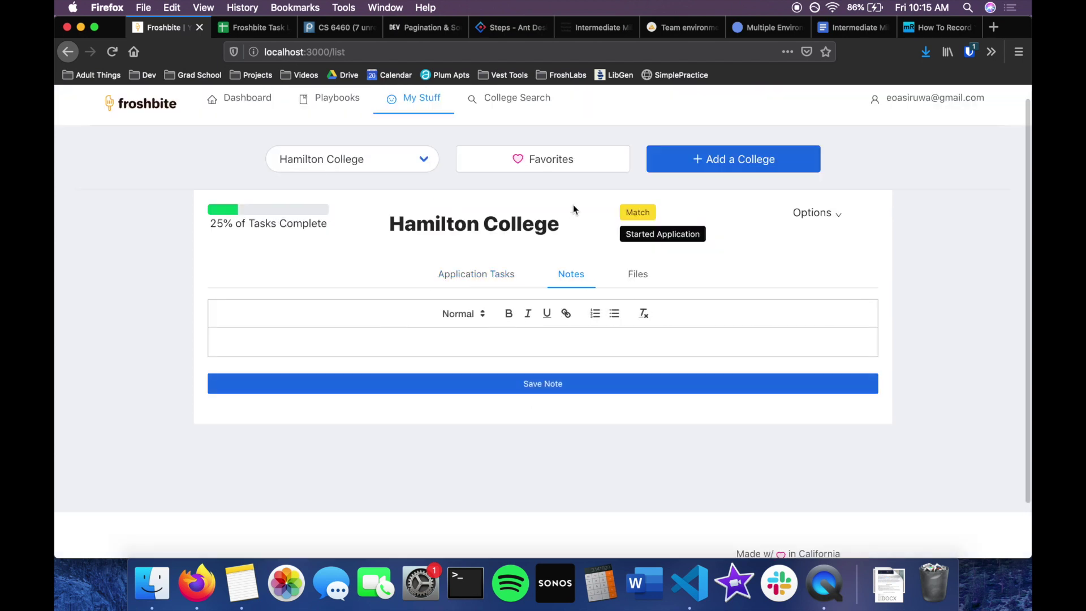
pyautogui.click(634, 269)
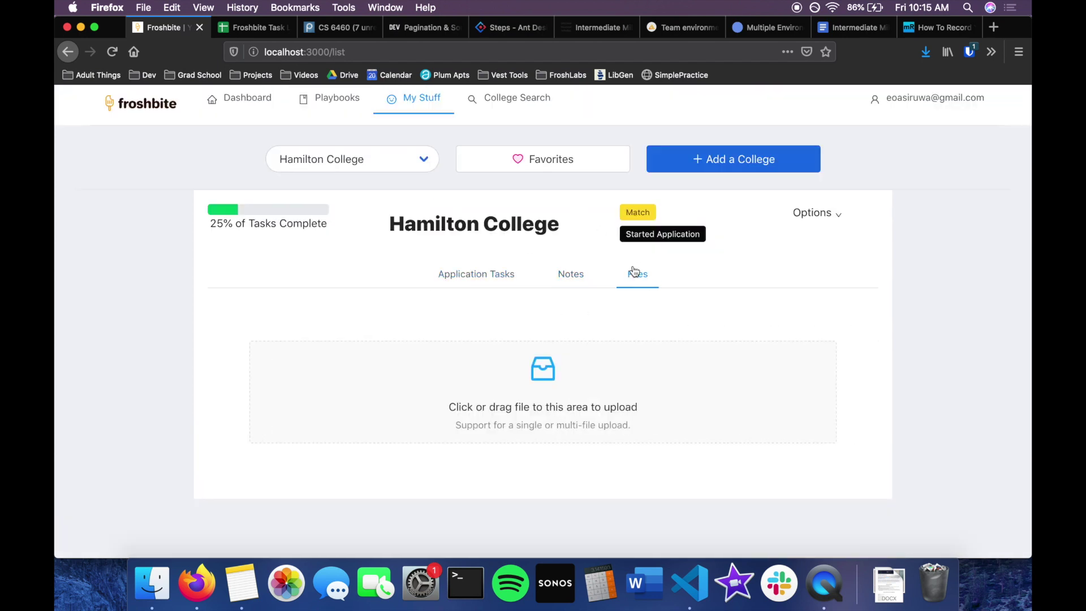
pyautogui.click(835, 215)
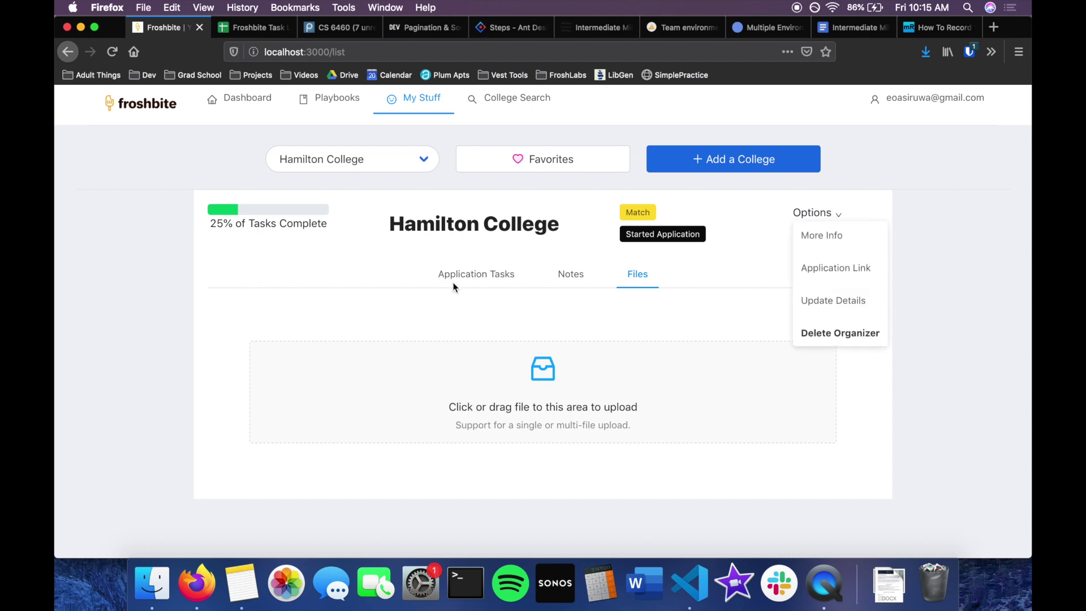
pyautogui.scroll(1, 471, 273)
pyautogui.click(419, 132)
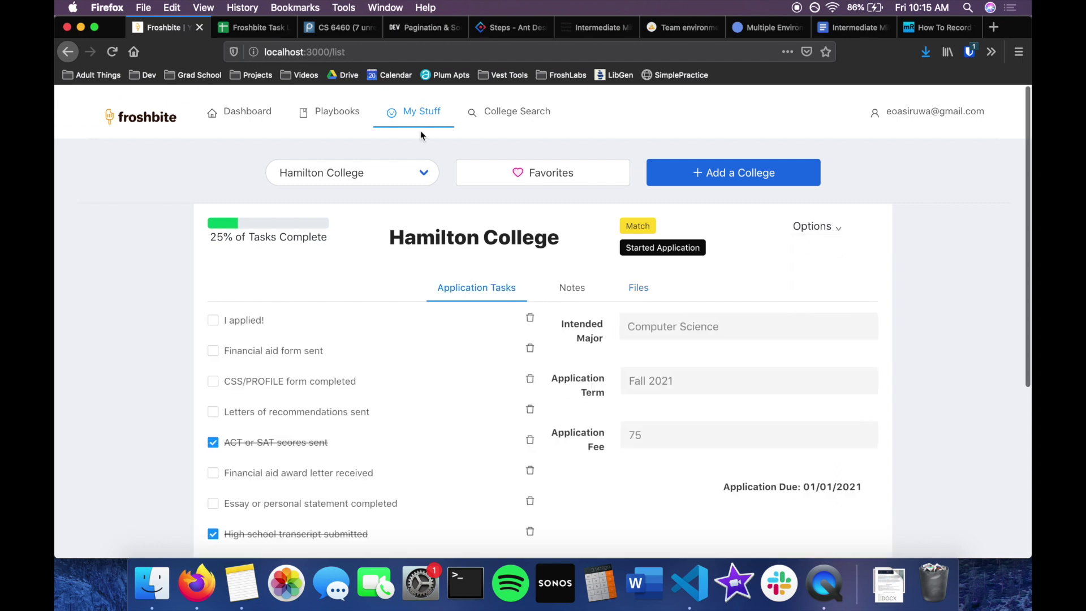
pyautogui.moveTo(435, 121)
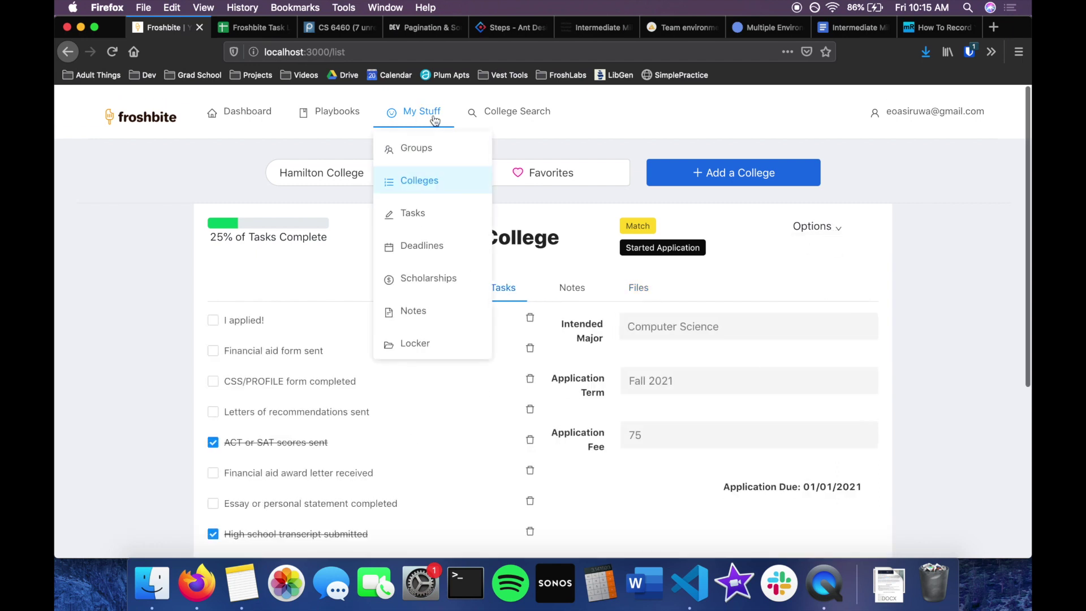
# Open School Year Tasks and filter it to Freshman, then to Sophomore's Grade 10 tasks.
pyautogui.click(428, 214)
pyautogui.scroll(-1, 426, 218)
pyautogui.scroll(1, 426, 214)
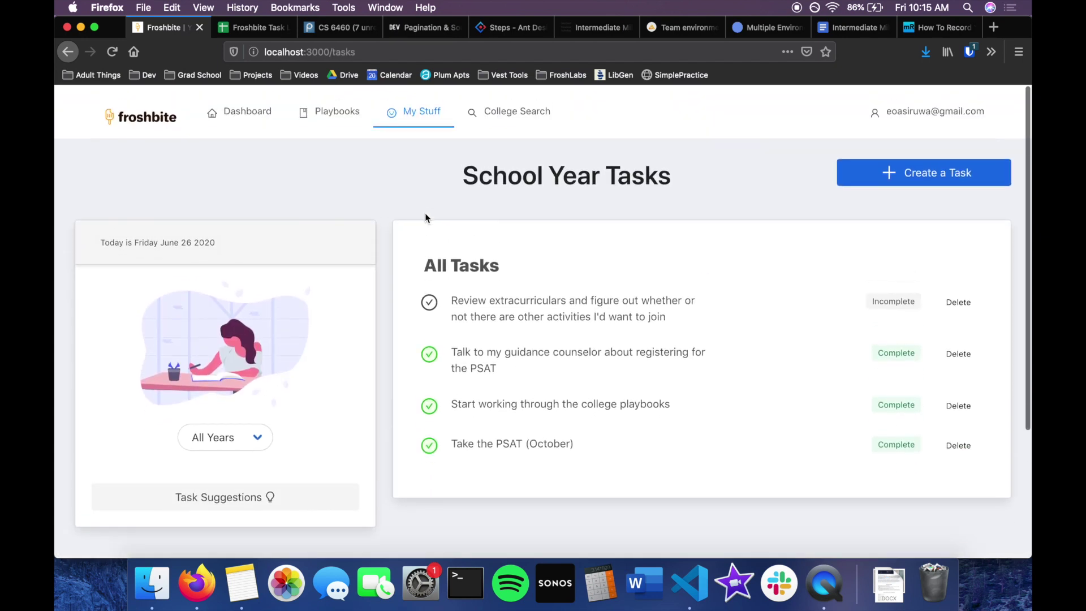
pyautogui.scroll(-1, 426, 214)
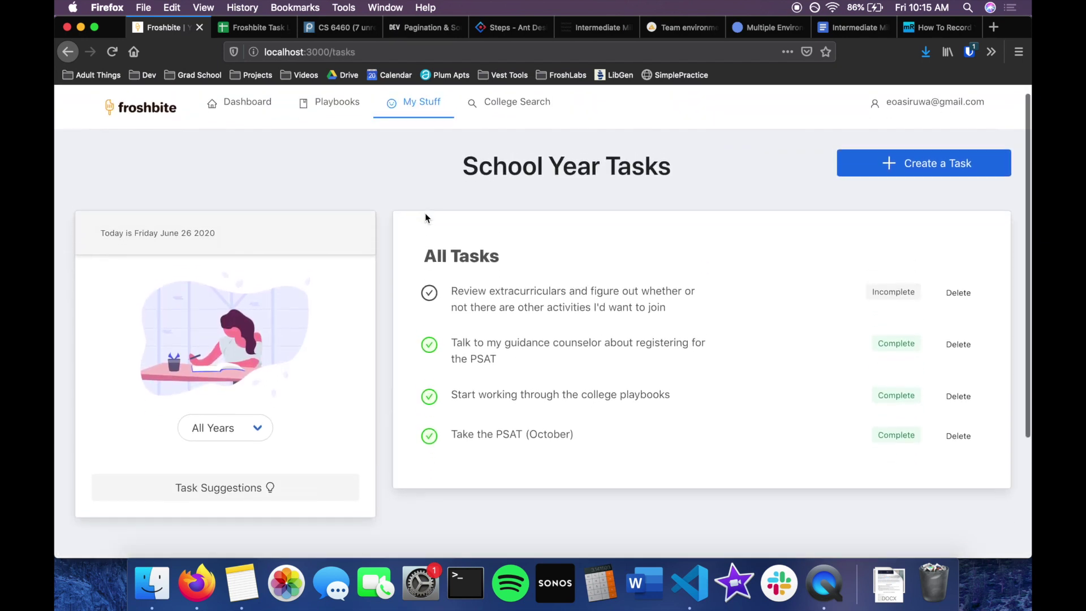
pyautogui.click(241, 424)
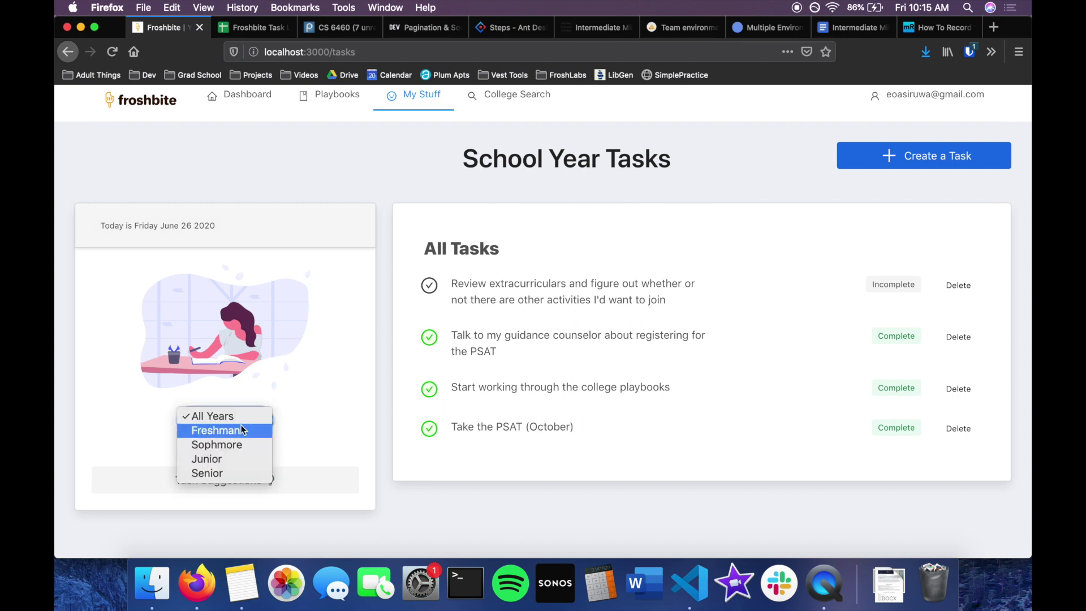
pyautogui.click(240, 427)
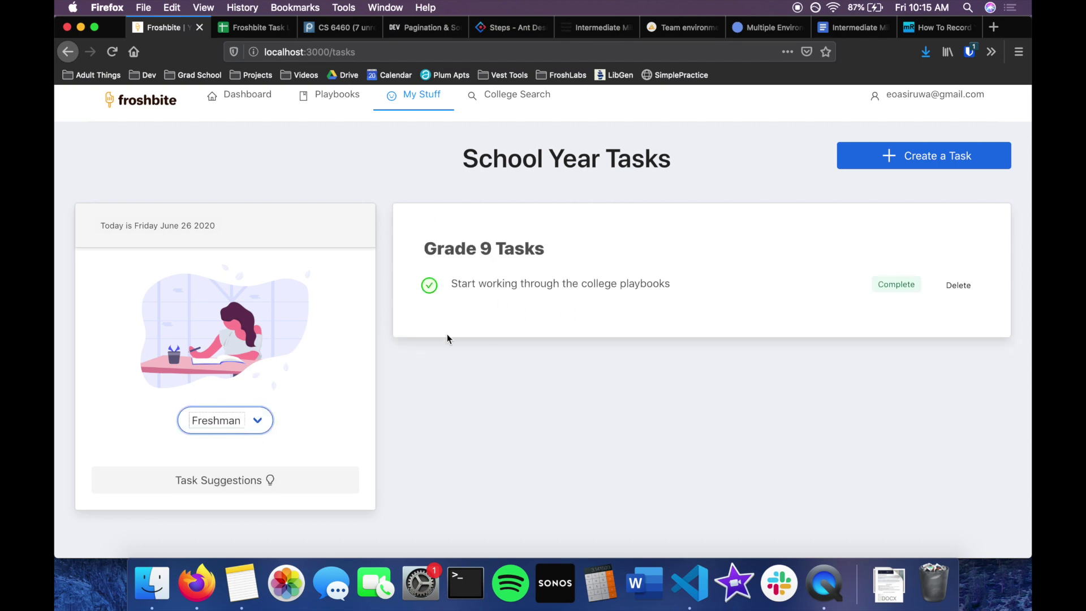
pyautogui.click(235, 430)
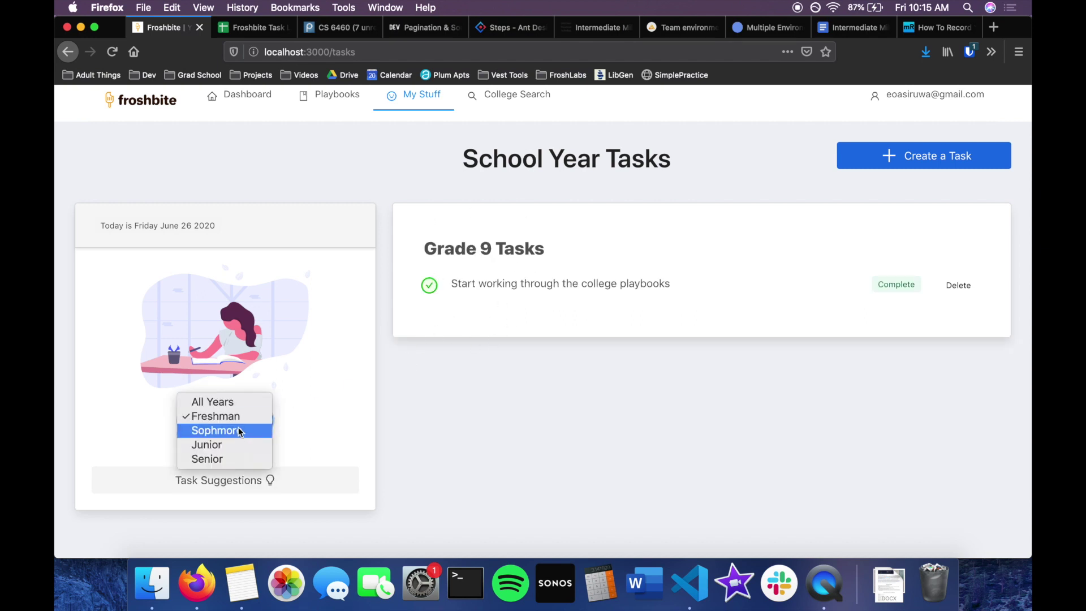
pyautogui.click(240, 432)
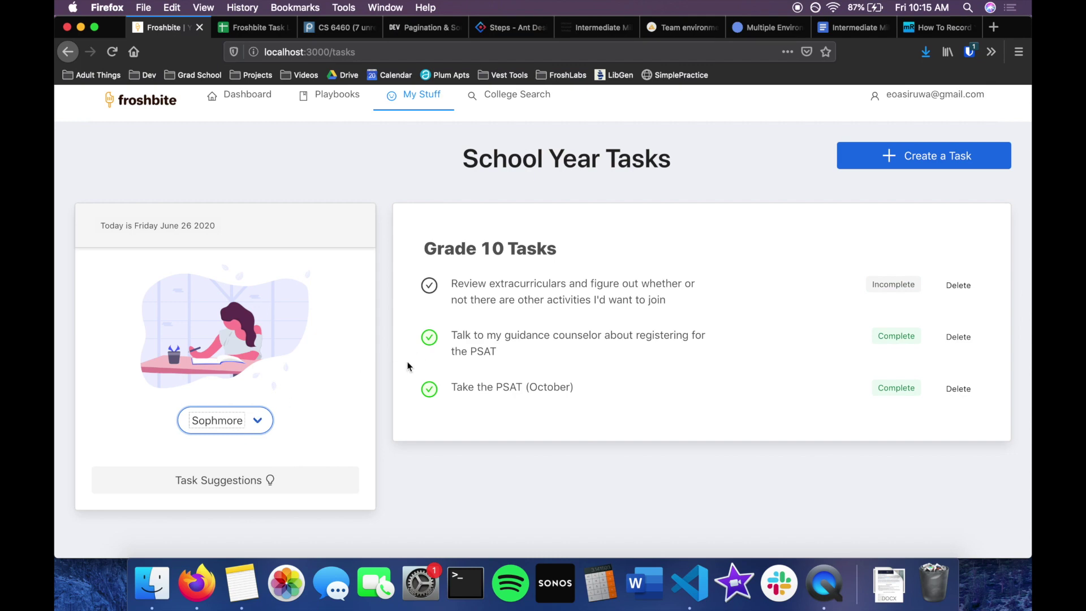
pyautogui.click(274, 482)
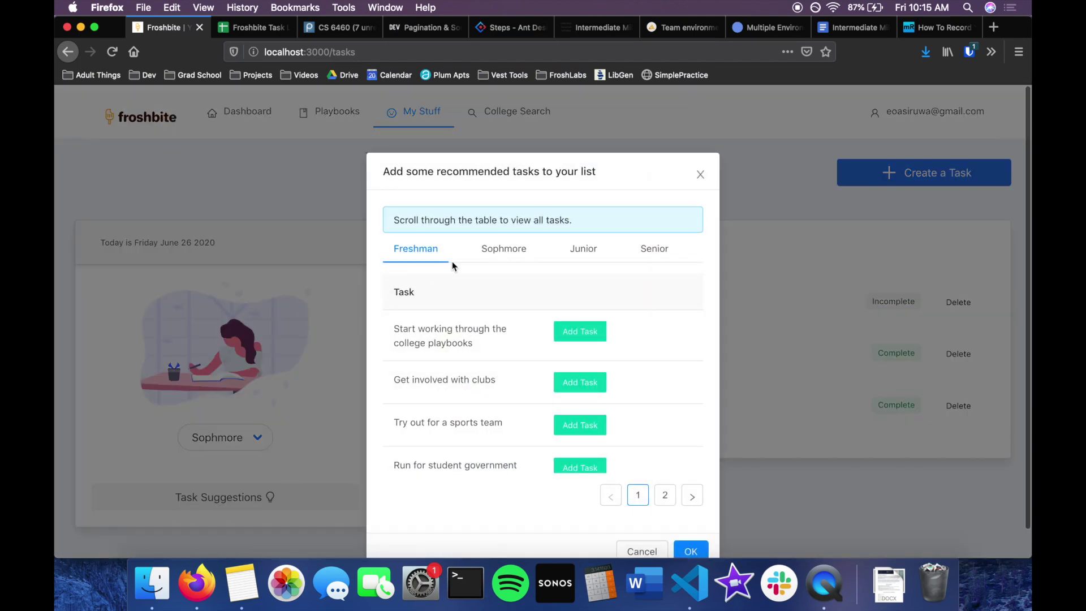
pyautogui.click(504, 249)
pyautogui.scroll(-1, 507, 255)
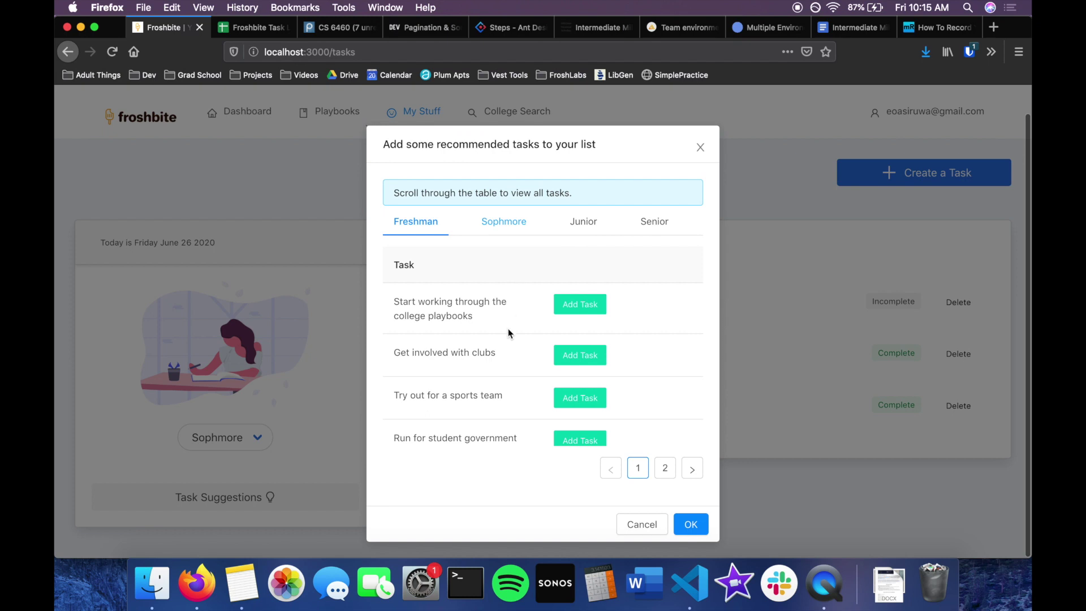
pyautogui.scroll(5, 508, 330)
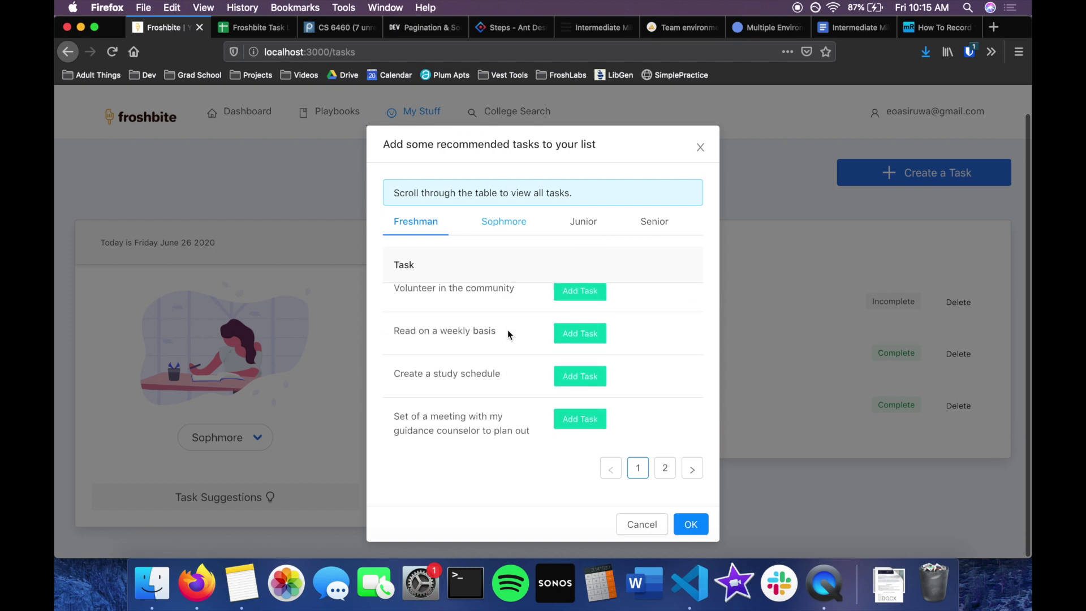
pyautogui.click(516, 234)
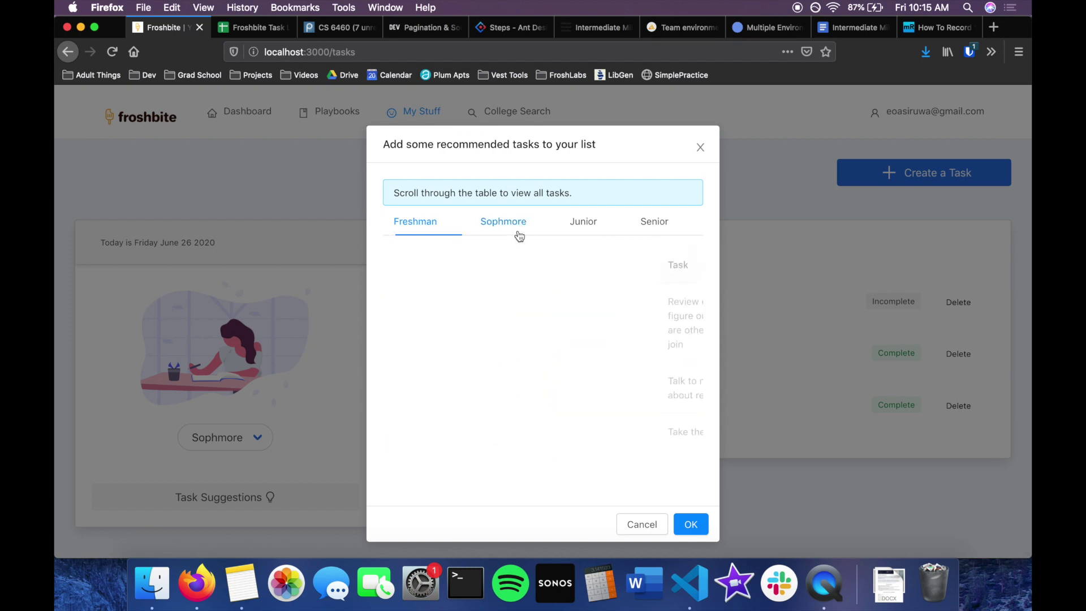
pyautogui.click(588, 223)
pyautogui.click(665, 226)
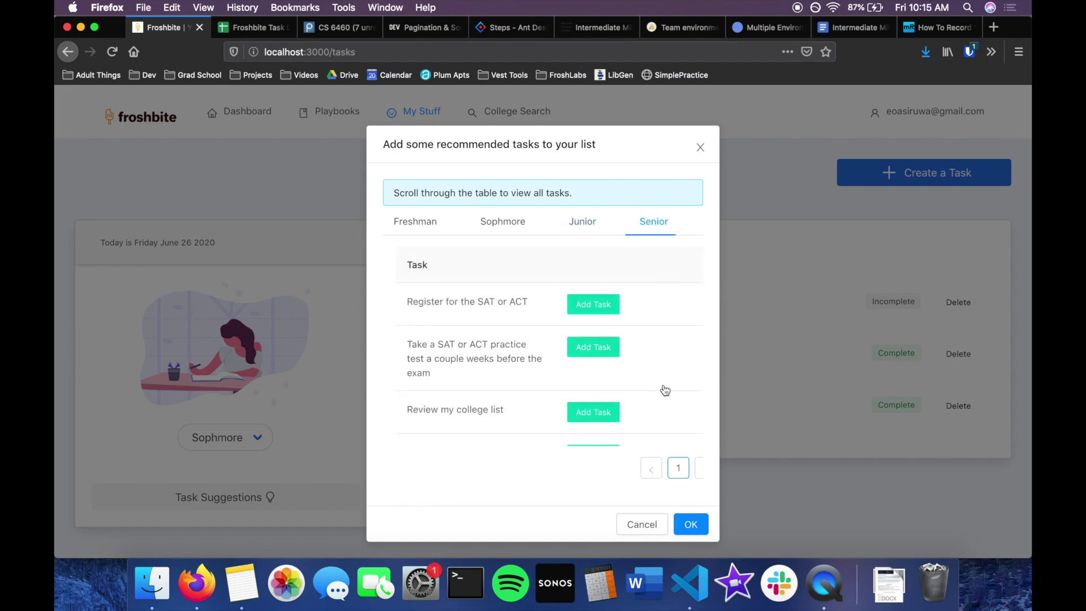
pyautogui.press('Escape')
pyautogui.moveTo(430, 114)
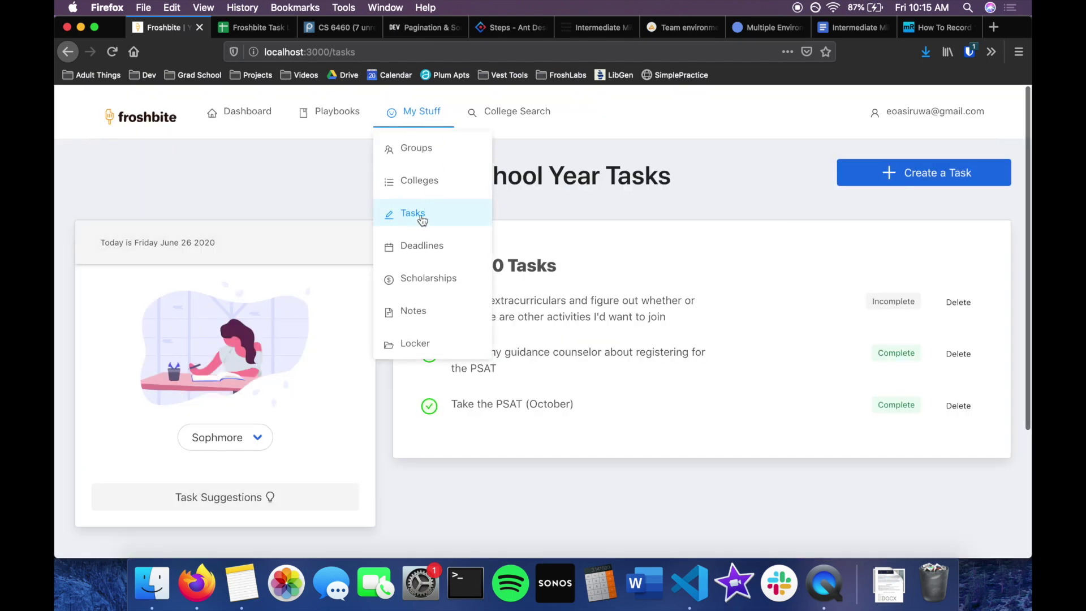
# Open the Deadlines page, which shows no events or deadlines for June 2020.
pyautogui.click(412, 247)
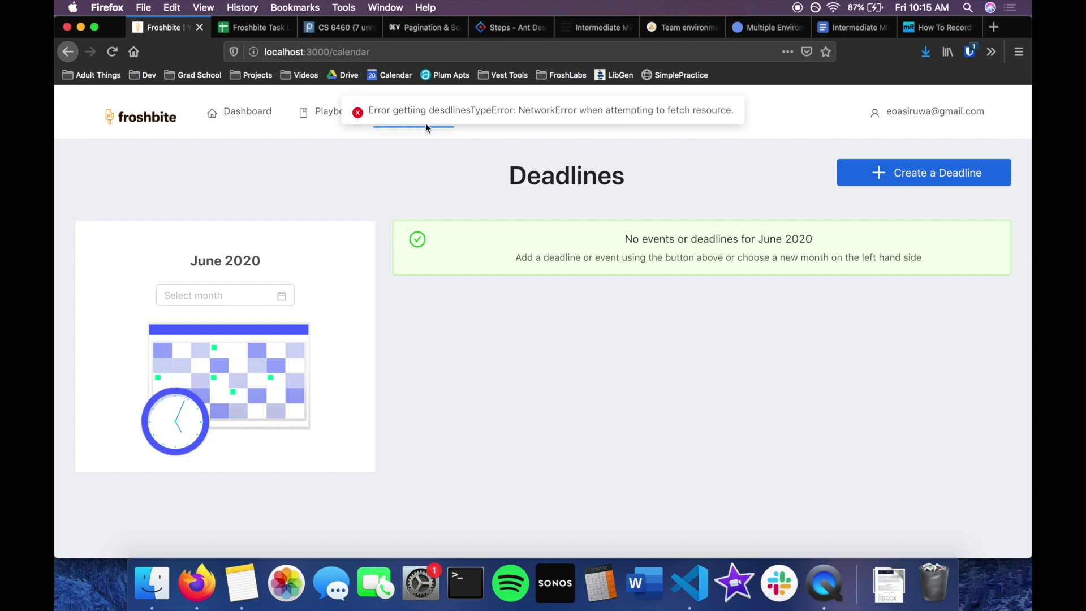
pyautogui.moveTo(429, 125)
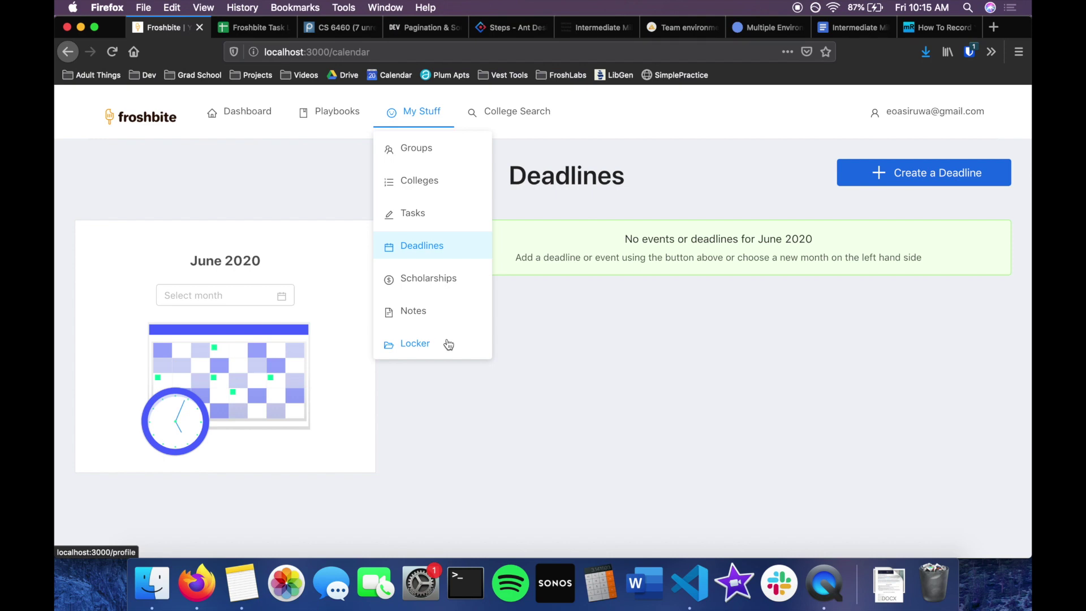
# Search College Search for 'boston college', then check My Favorites now lists three colleges.
pyautogui.click(540, 116)
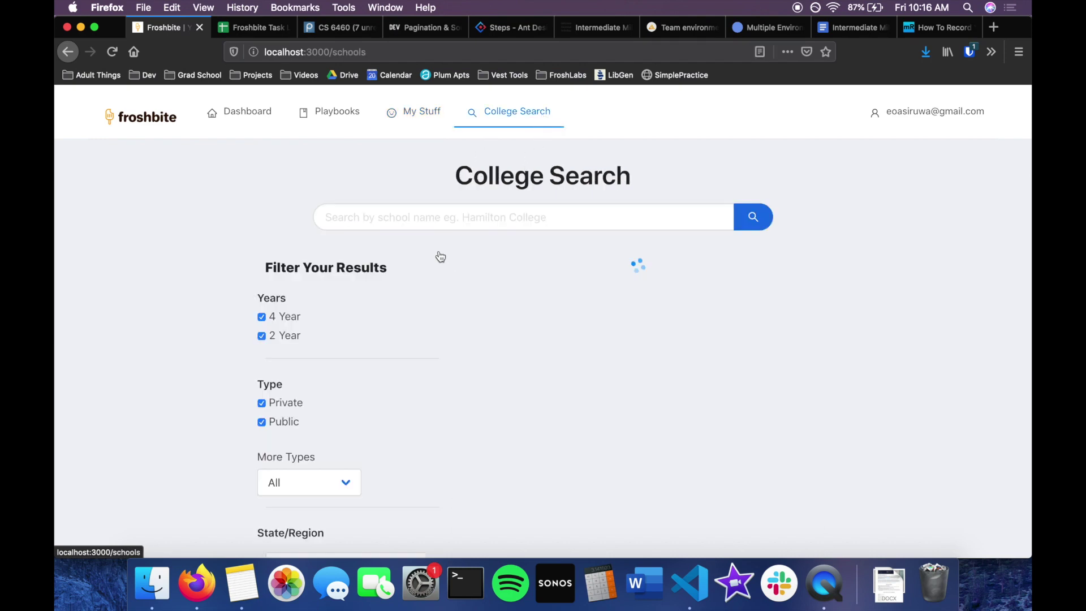
pyautogui.scroll(-10, 439, 252)
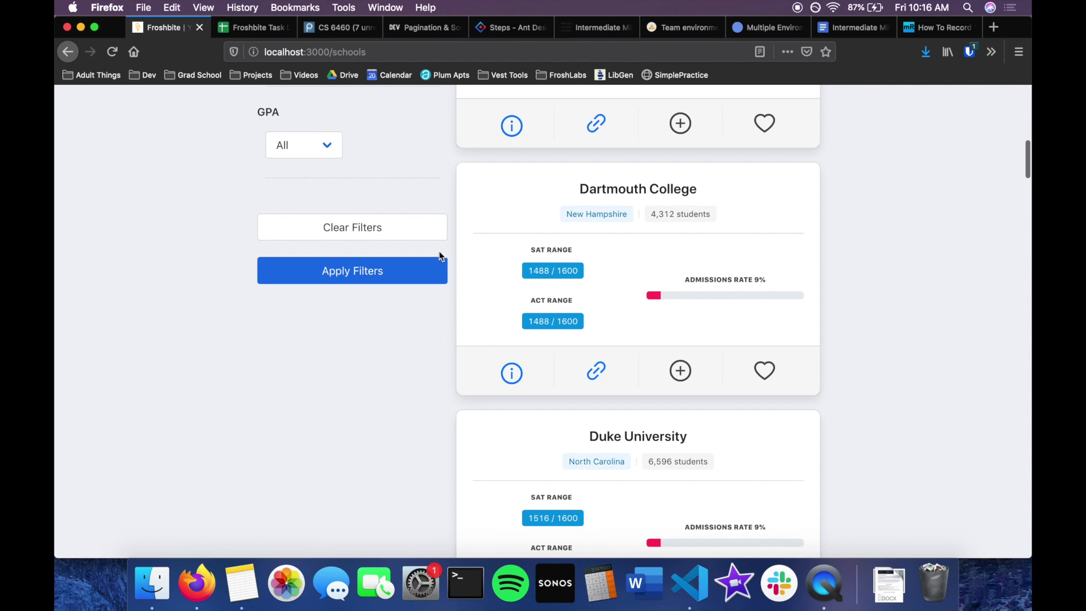
pyautogui.scroll(10, 439, 251)
pyautogui.scroll(-2, 440, 252)
pyautogui.scroll(2, 439, 253)
pyautogui.click(462, 210)
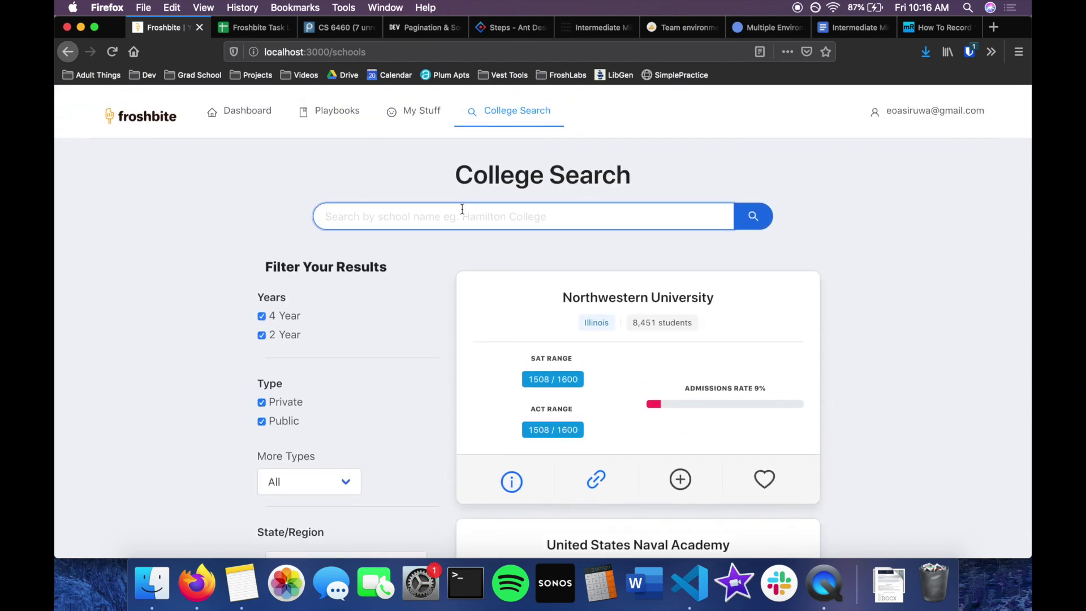
pyautogui.write('boston col')
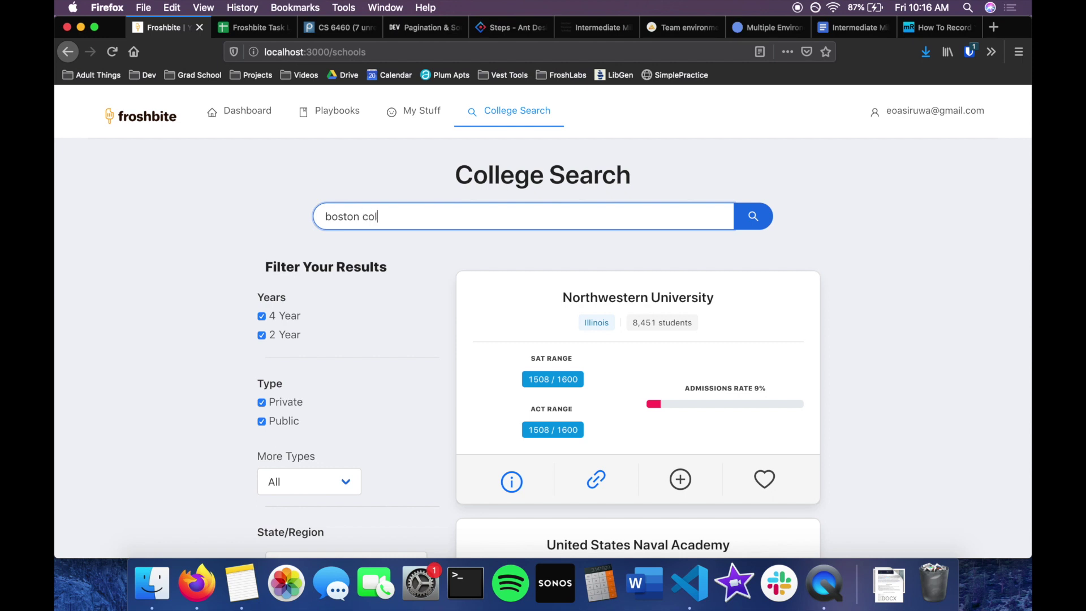
pyautogui.write('lege')
pyautogui.press('Return')
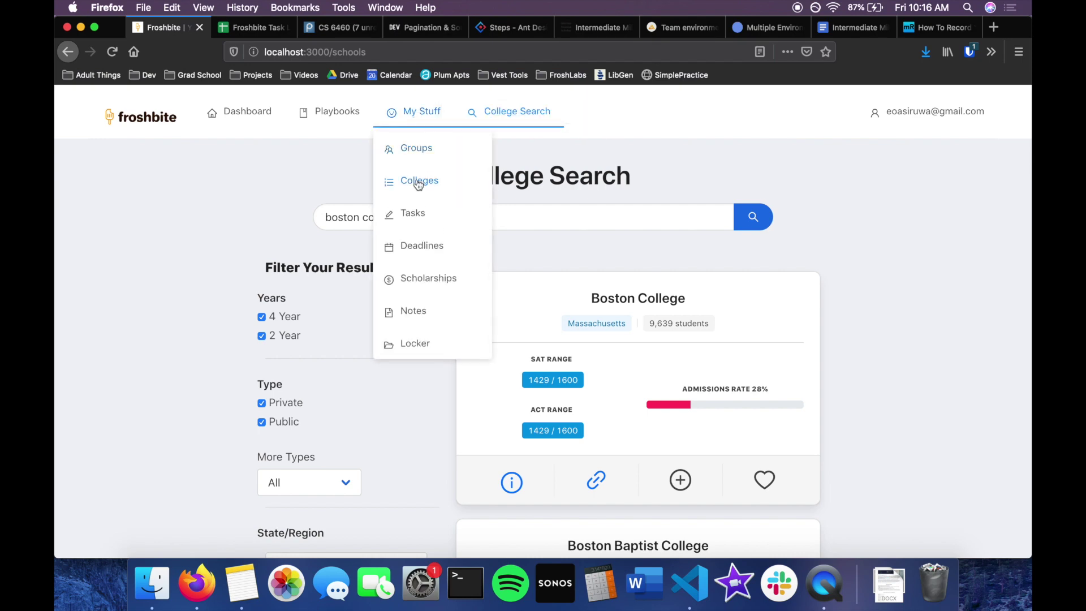
pyautogui.click(417, 181)
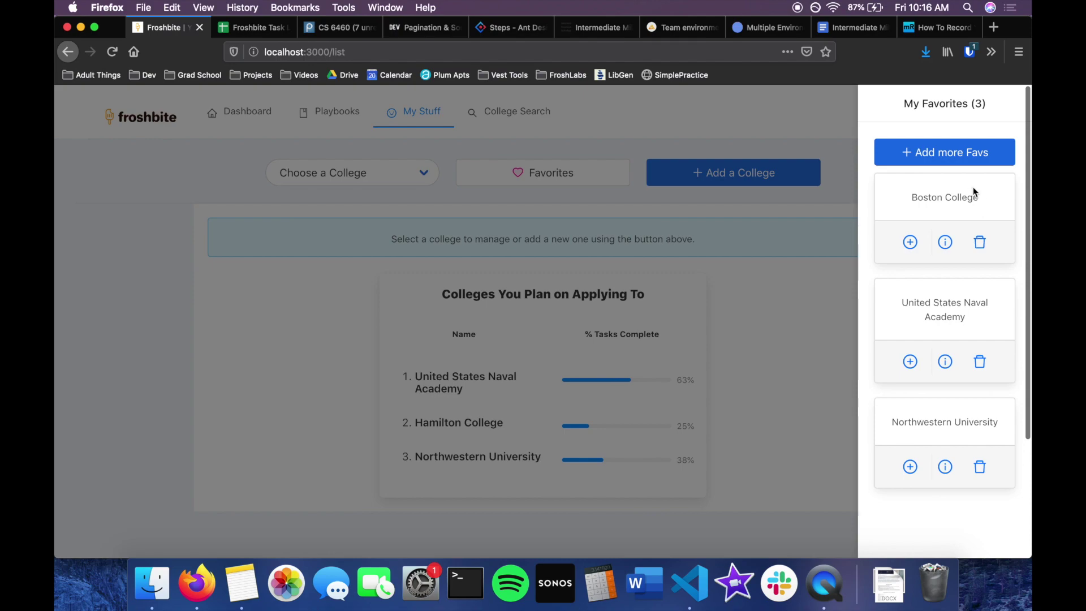